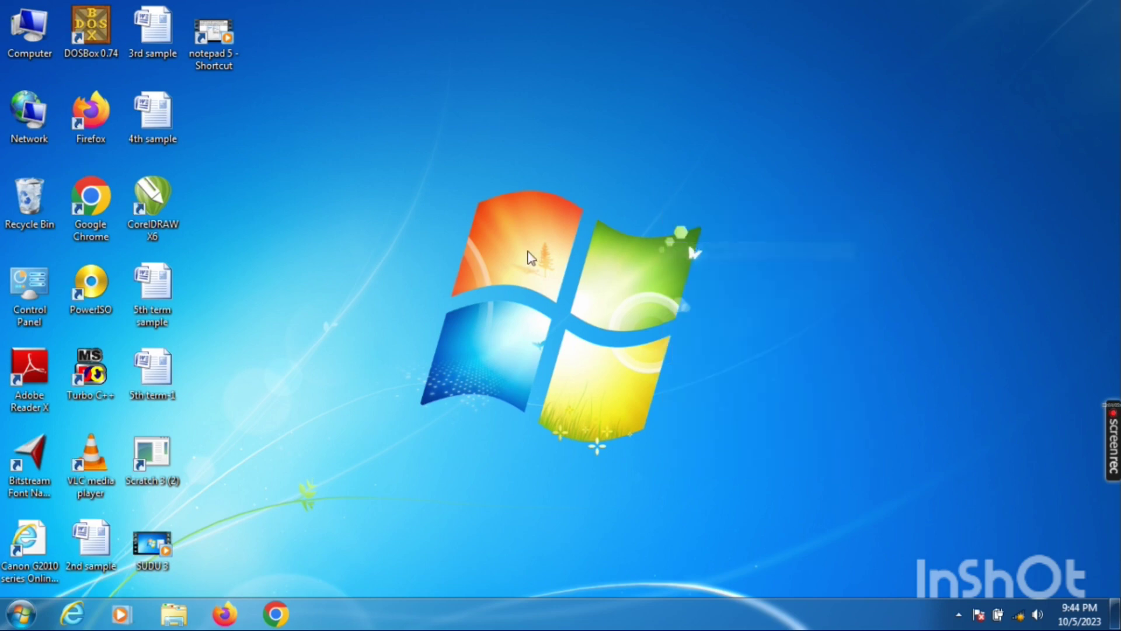
Look up where Paint is listed in the Accessories folder of the installed programs.
click(18, 616)
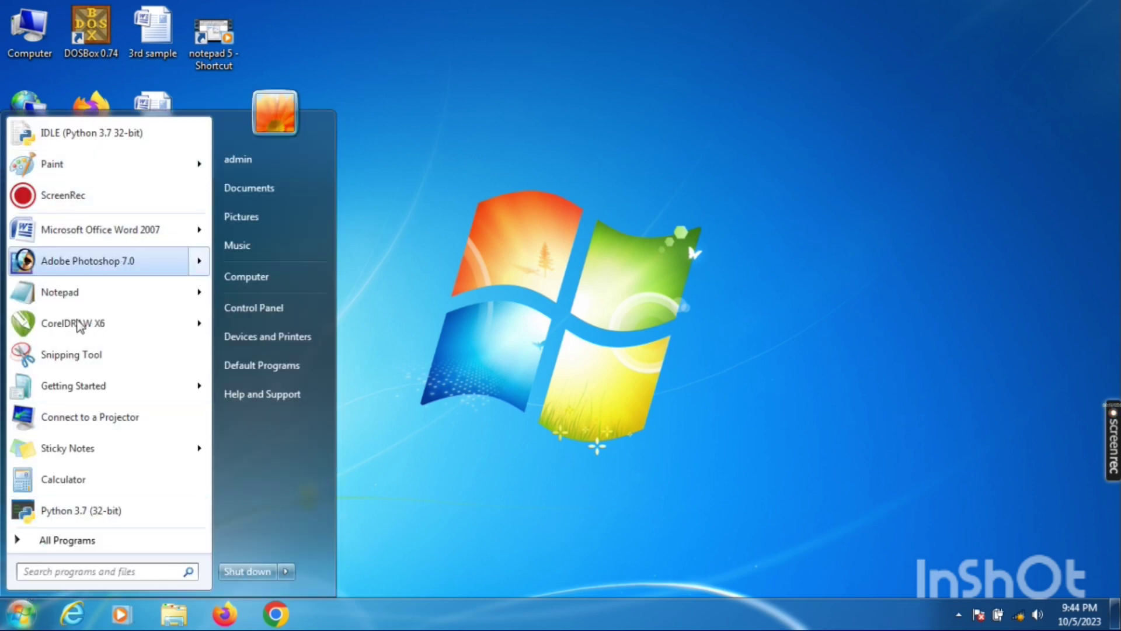
click(82, 538)
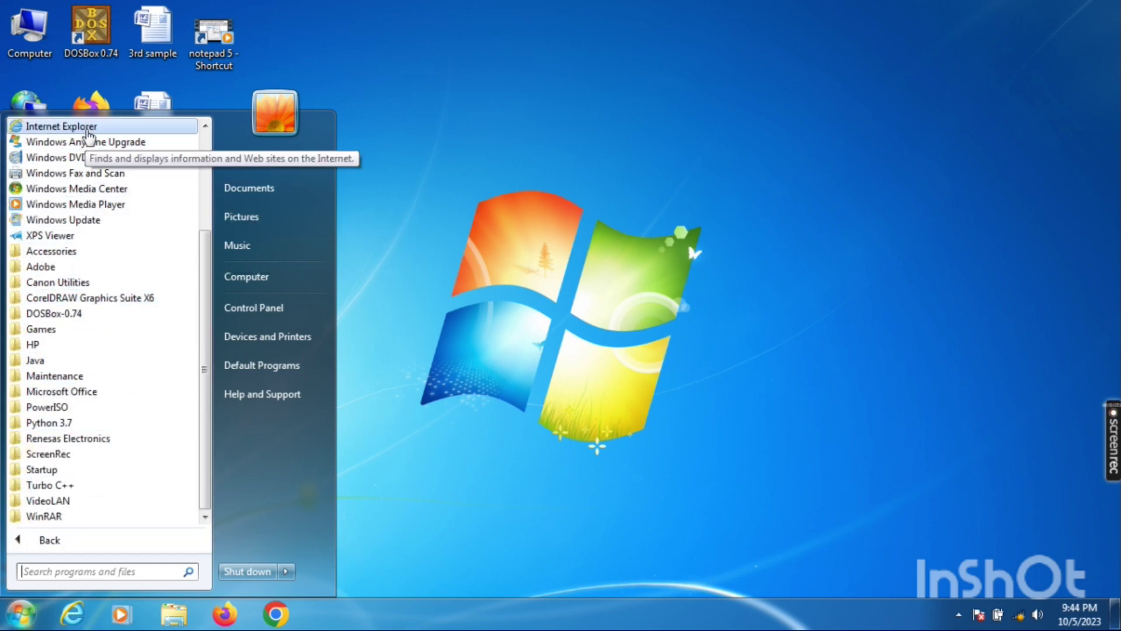
click(54, 256)
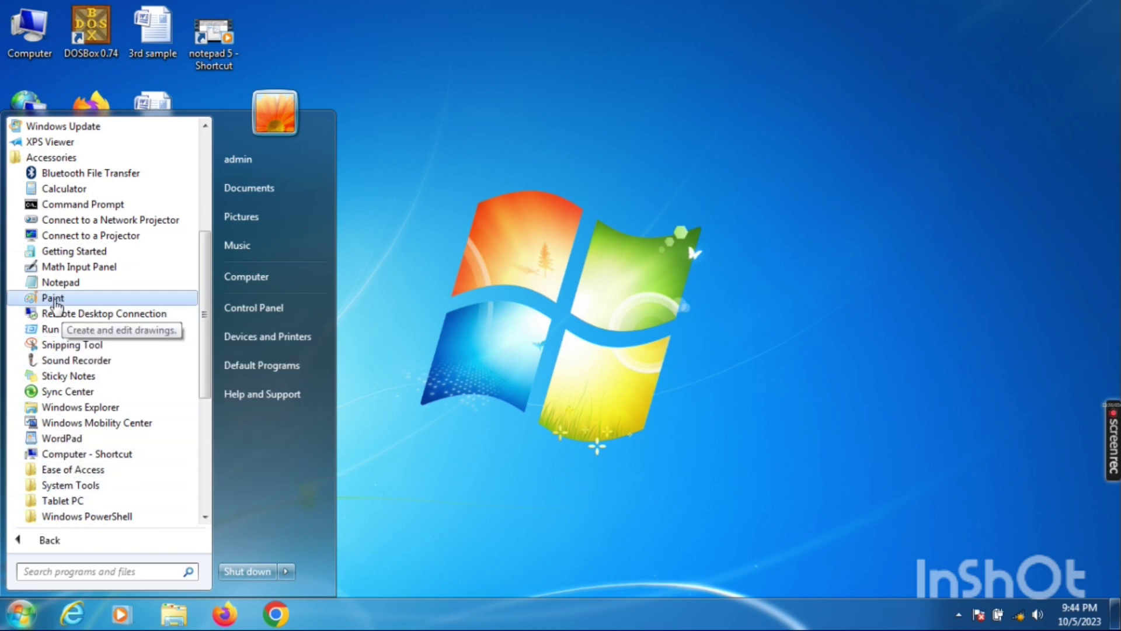
click(22, 541)
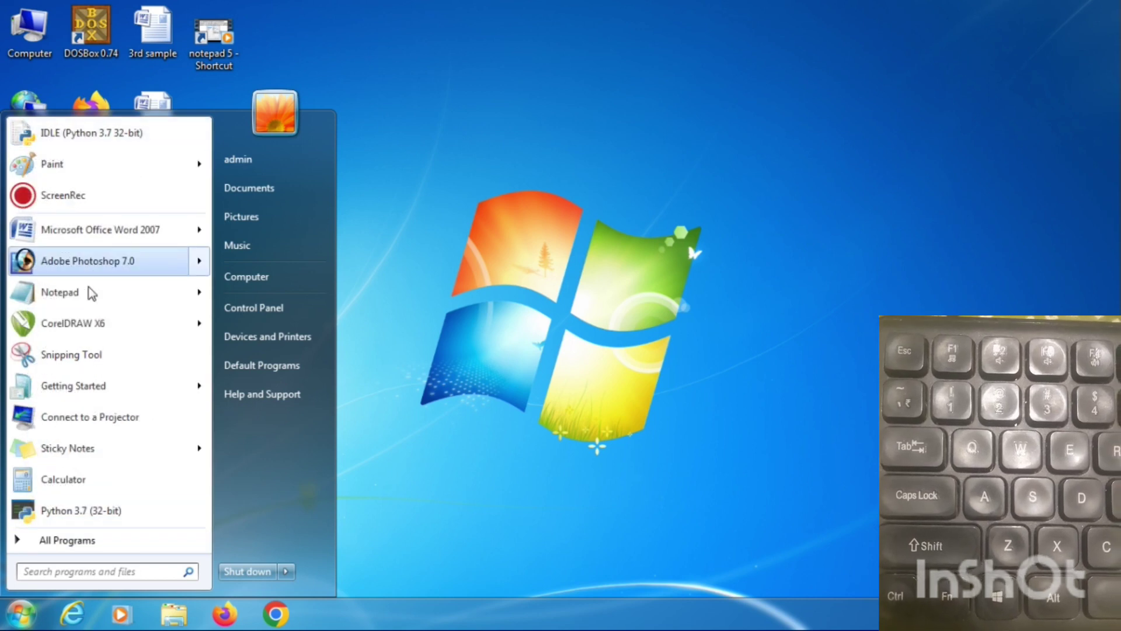
click(472, 338)
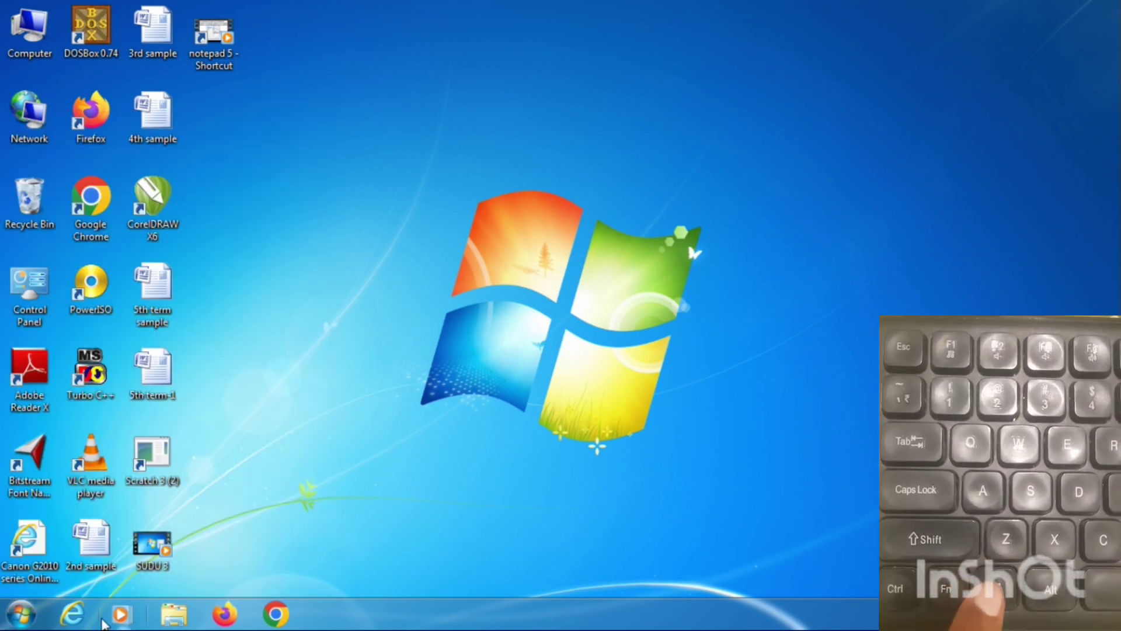
key(super)
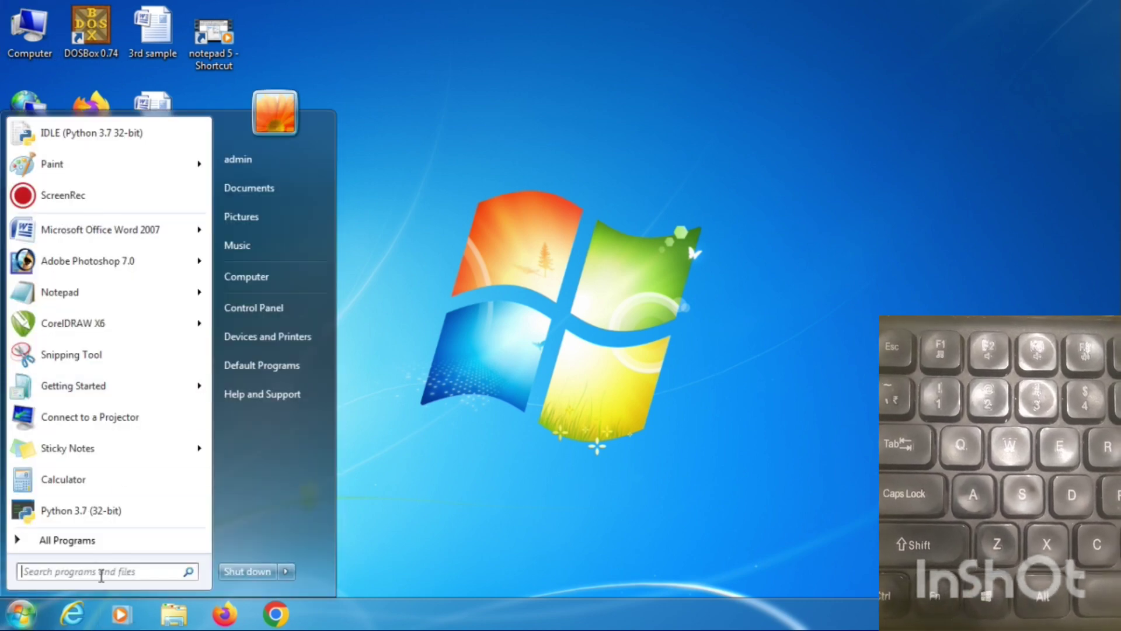
click(474, 356)
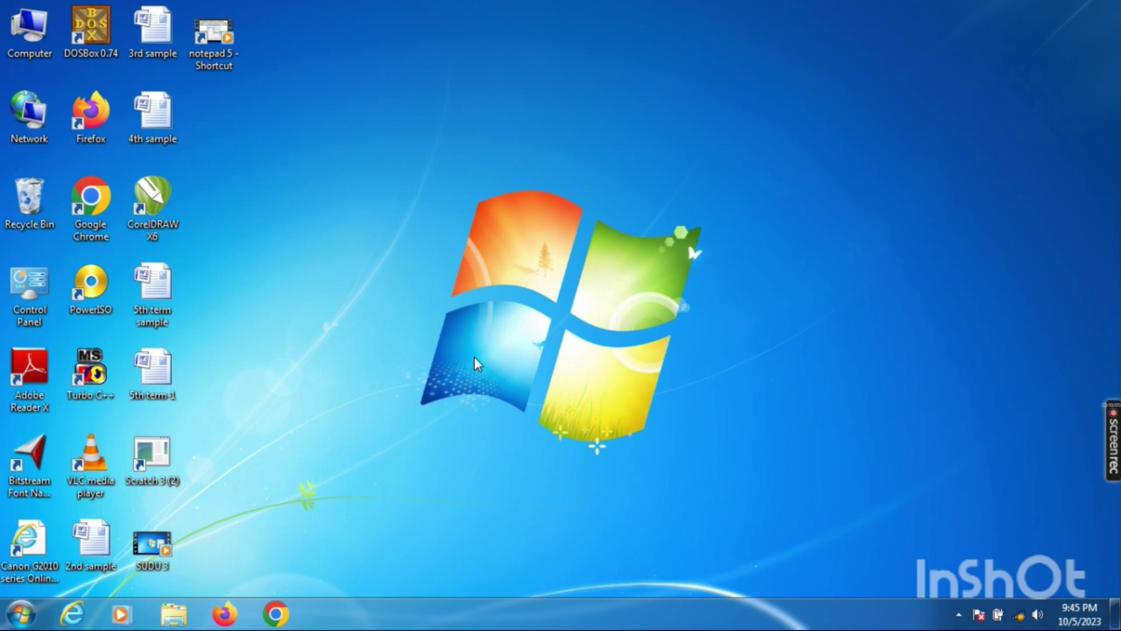
Search the installed programs for "paint" and launch Paint.
key(super)
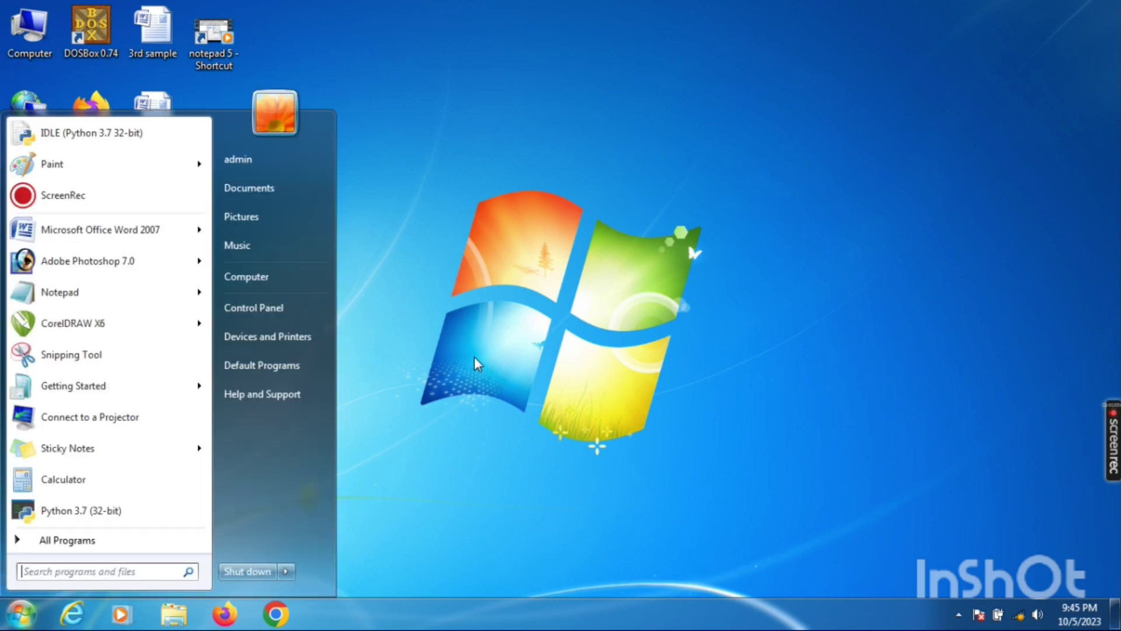
text(p)
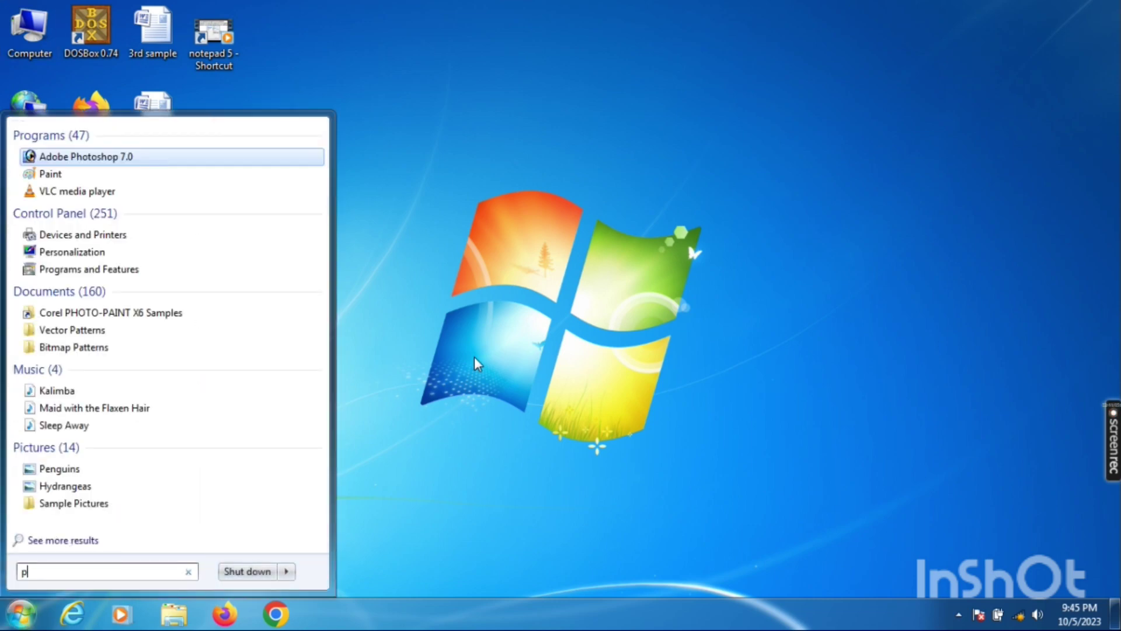
text(aint)
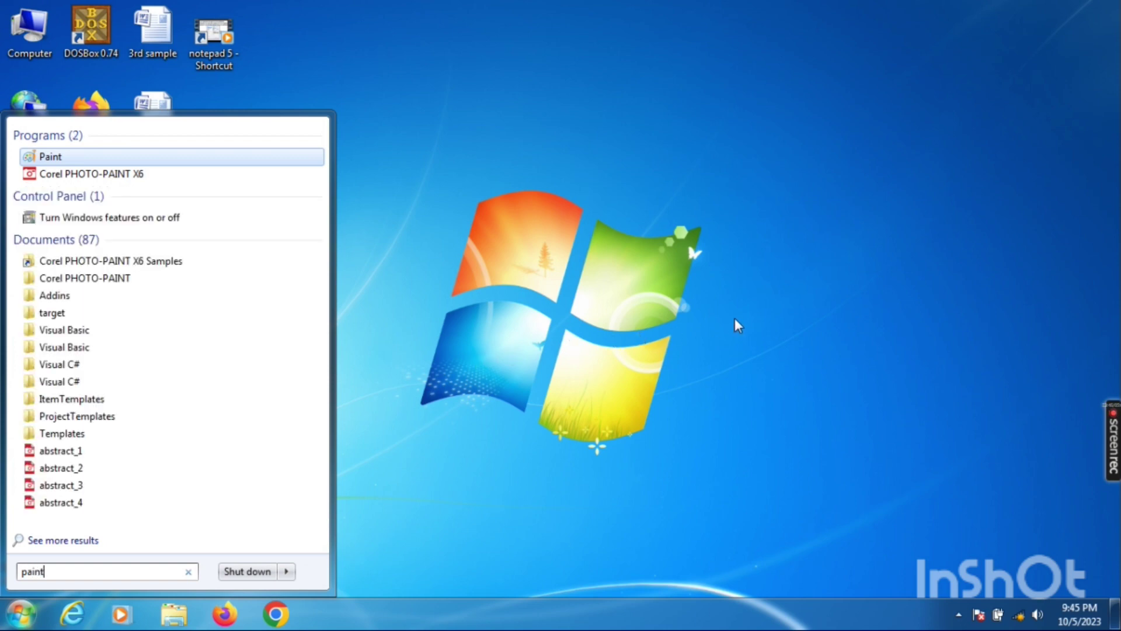
click(89, 158)
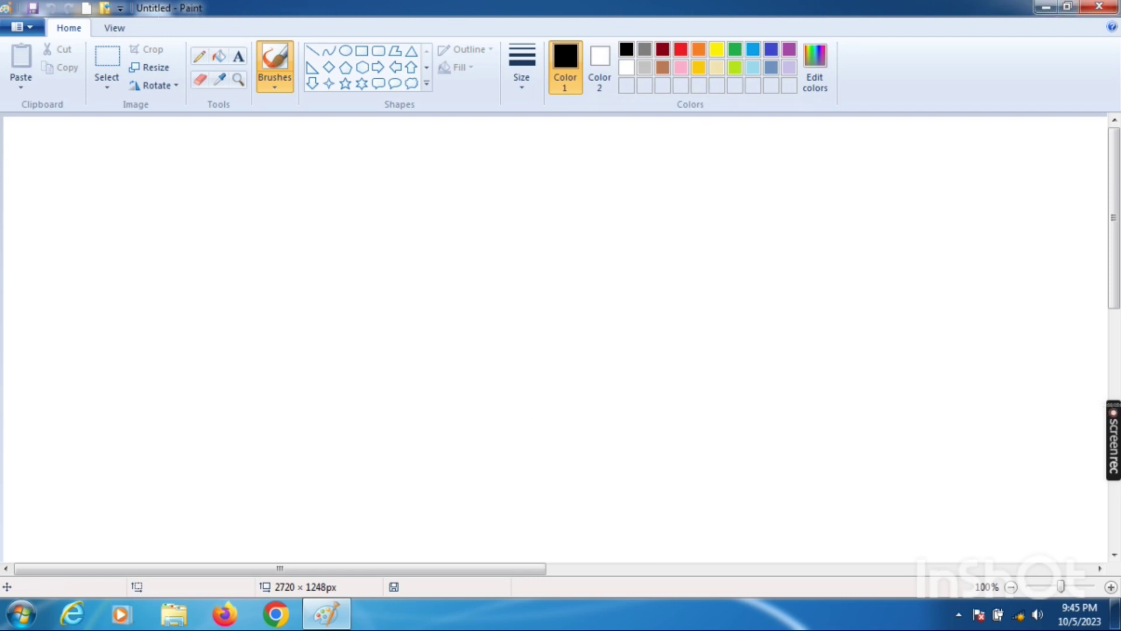
Save the blank picture as a PNG file named sr, replacing the existing file of that name.
click(20, 28)
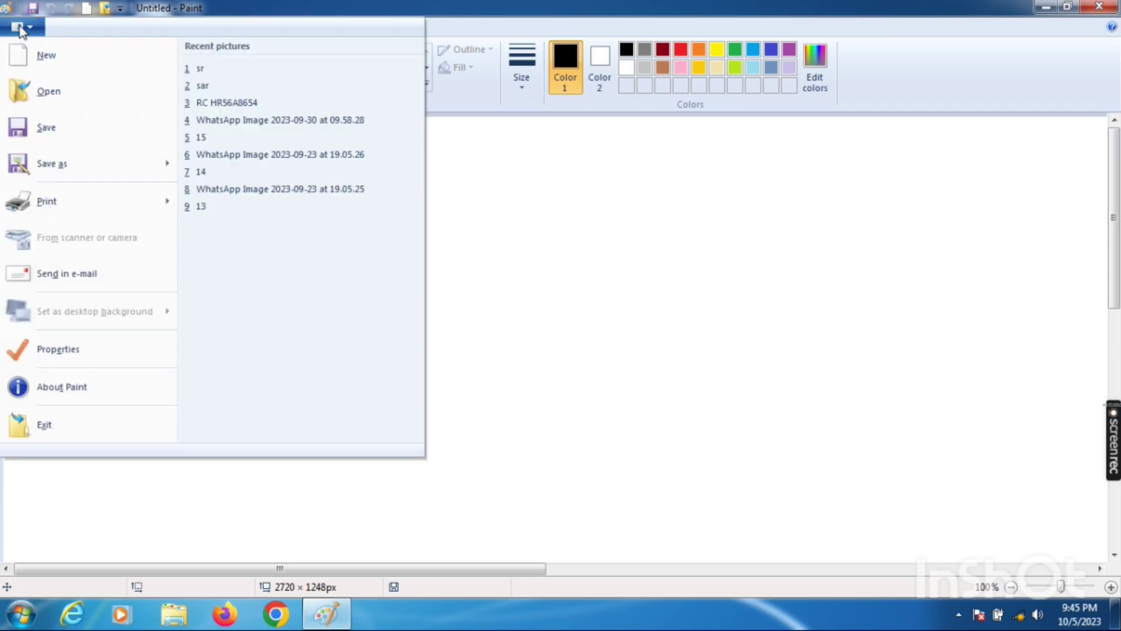
click(49, 136)
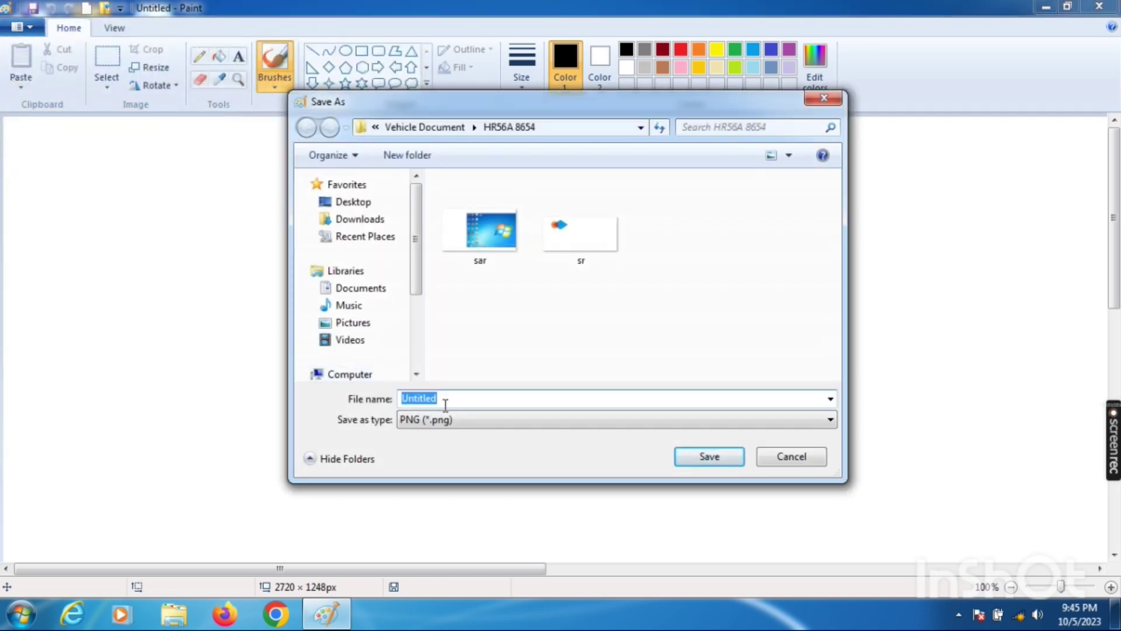
key(BackSpace)
text(s)
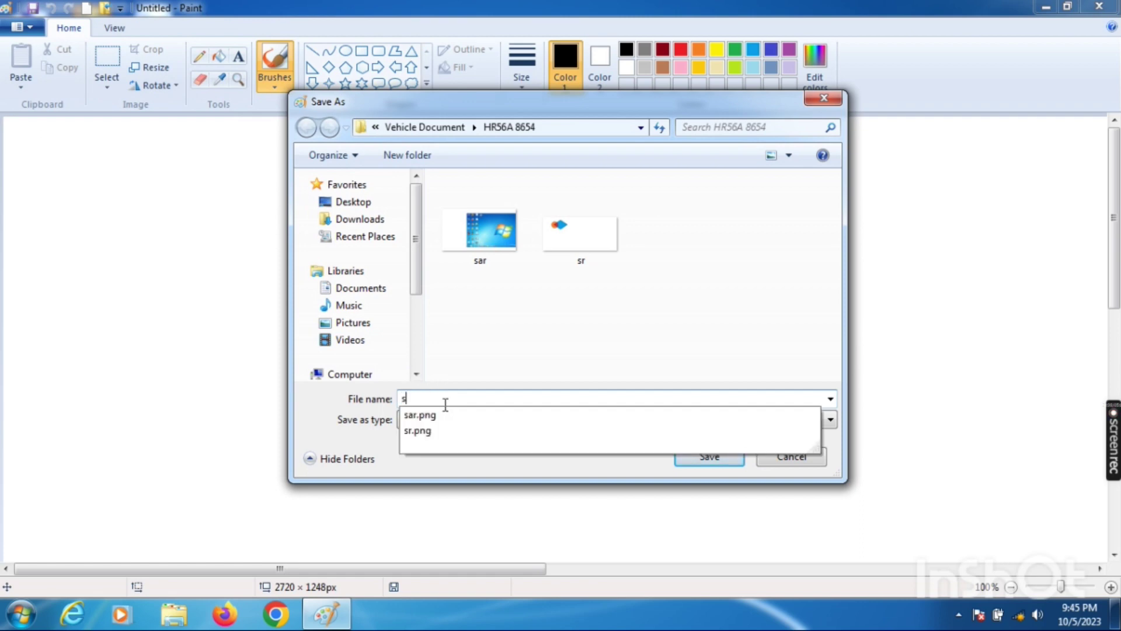
text(r)
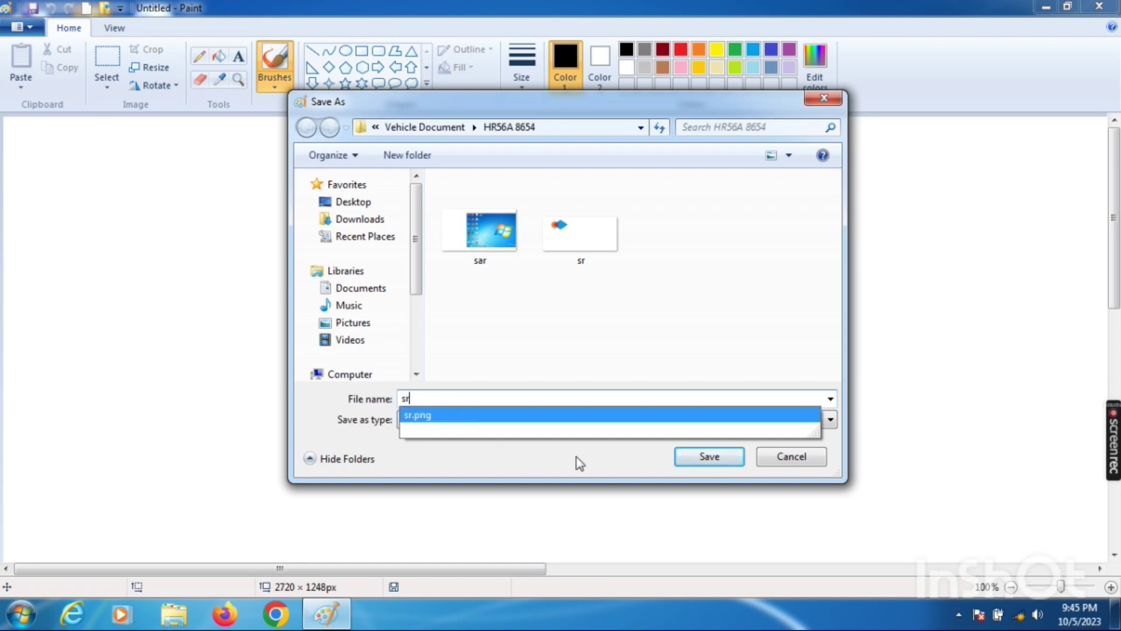
click(726, 463)
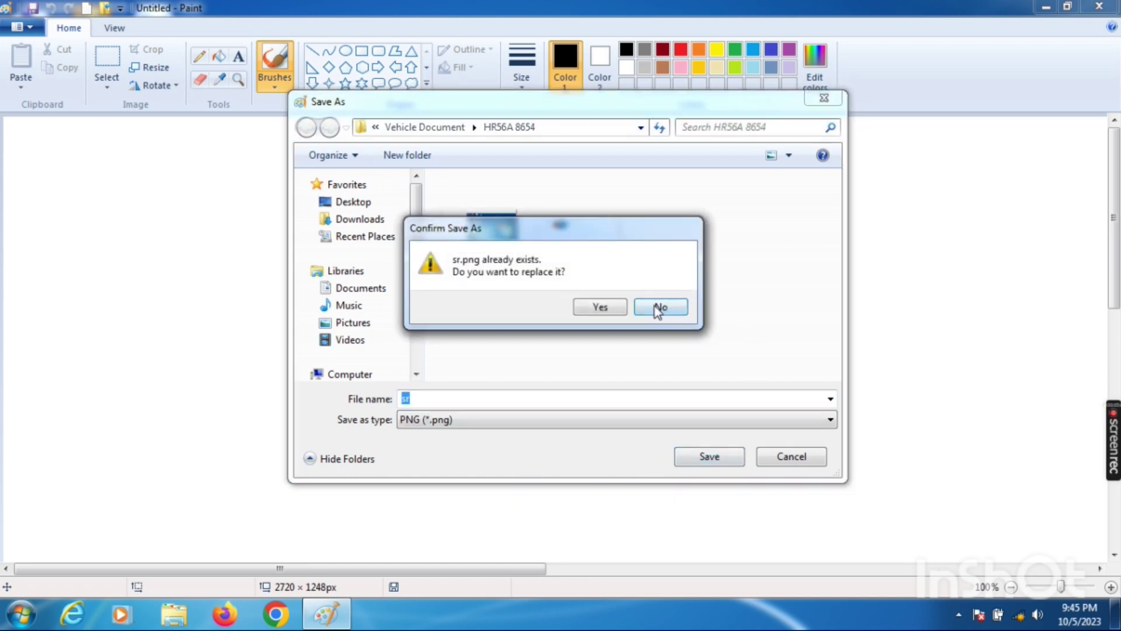
click(605, 308)
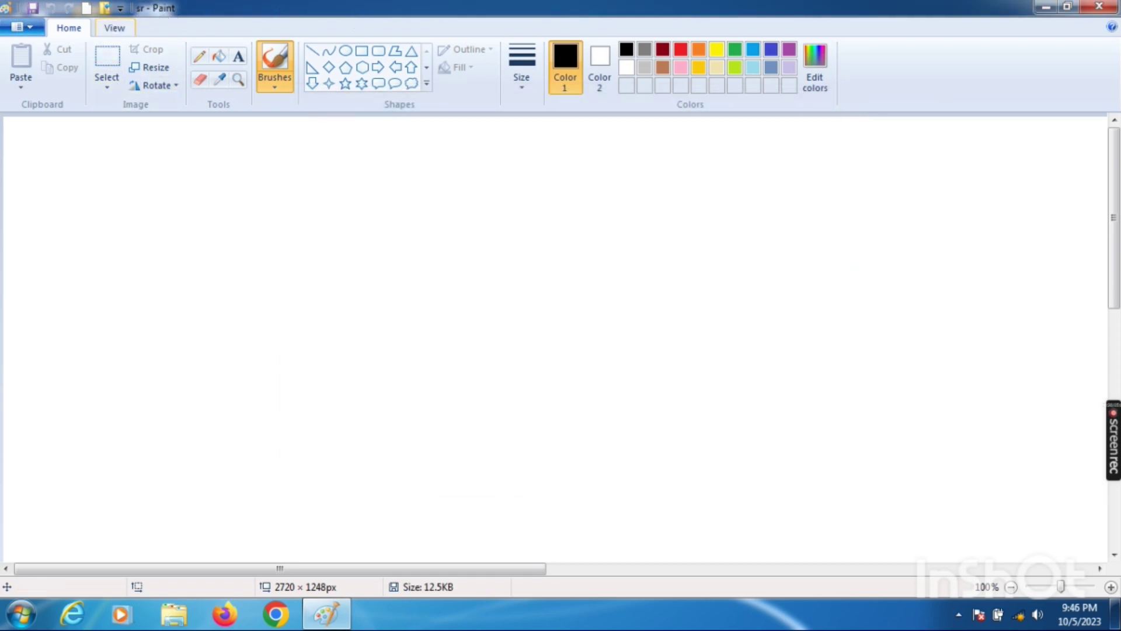
Close Paint and reopen it with a new untitled picture.
click(1097, 8)
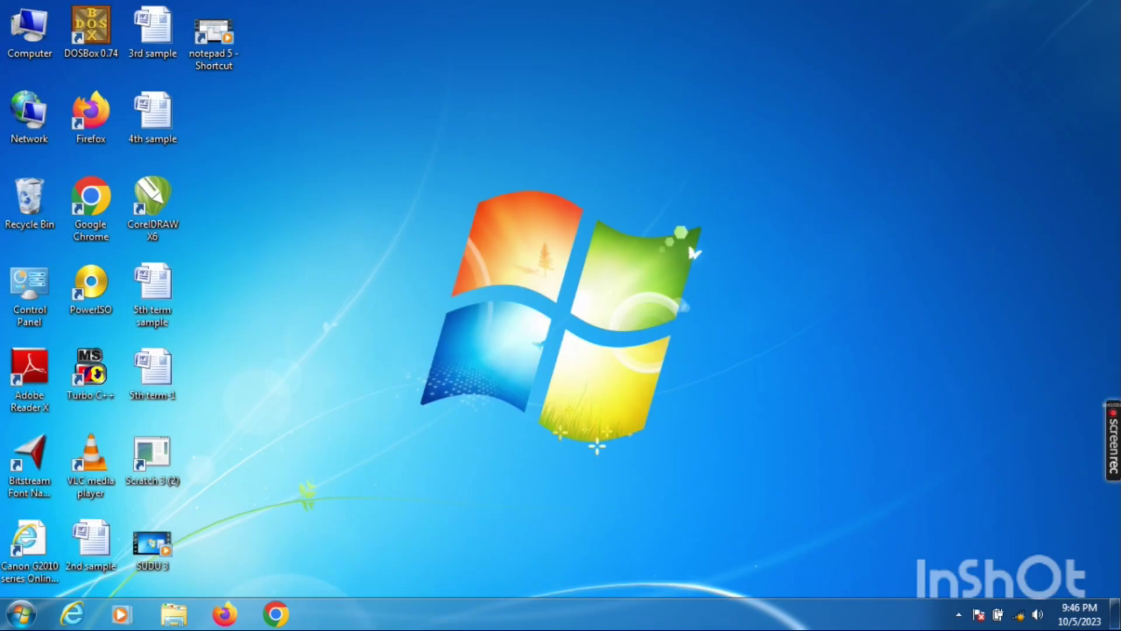
click(21, 614)
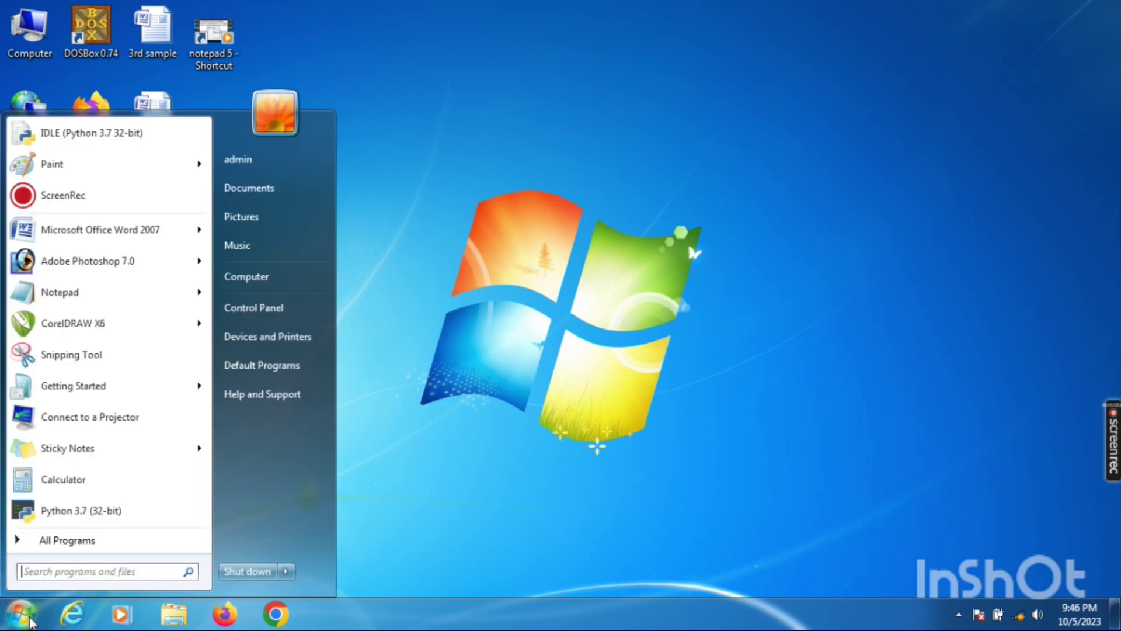
click(77, 165)
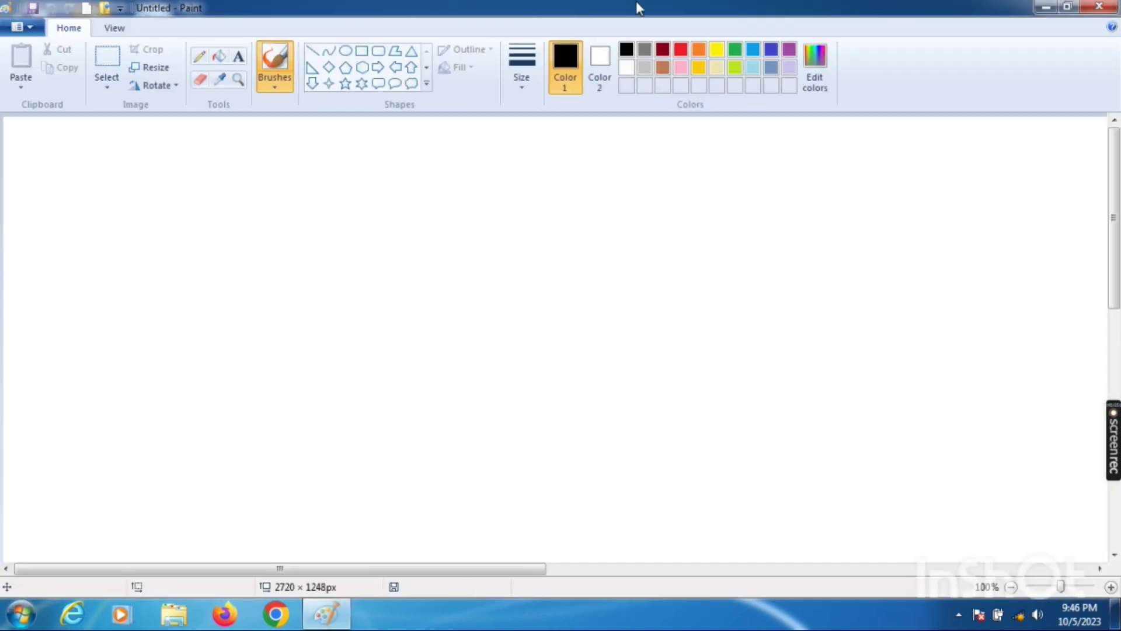
Restore the Paint window from full screen and resize it by its edges and corner.
click(1070, 8)
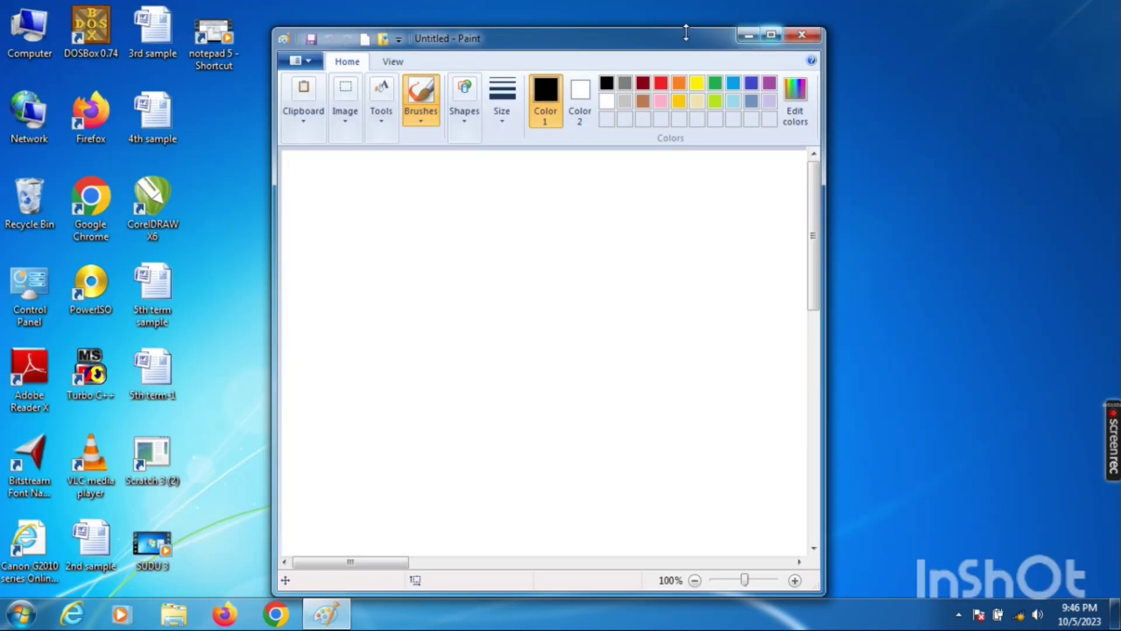
mouse_move(677, 33)
mouse_down()
mouse_move(650, 219)
mouse_move(625, 187)
mouse_move(626, 84)
mouse_up()
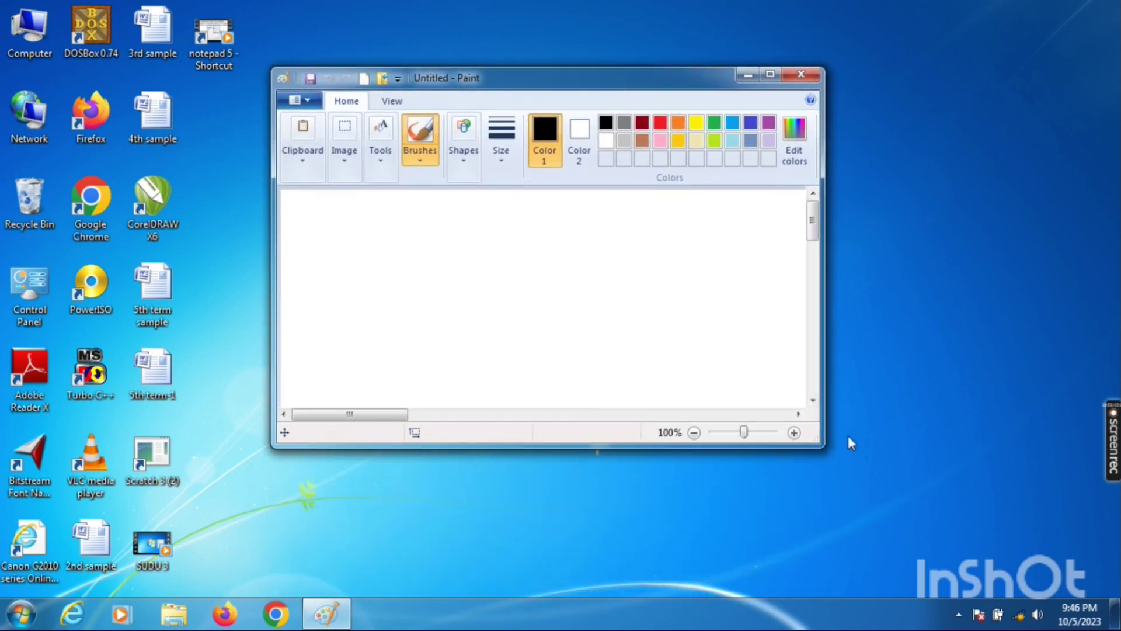
mouse_move(816, 442)
mouse_down()
mouse_move(487, 288)
mouse_move(606, 391)
mouse_move(840, 552)
mouse_up()
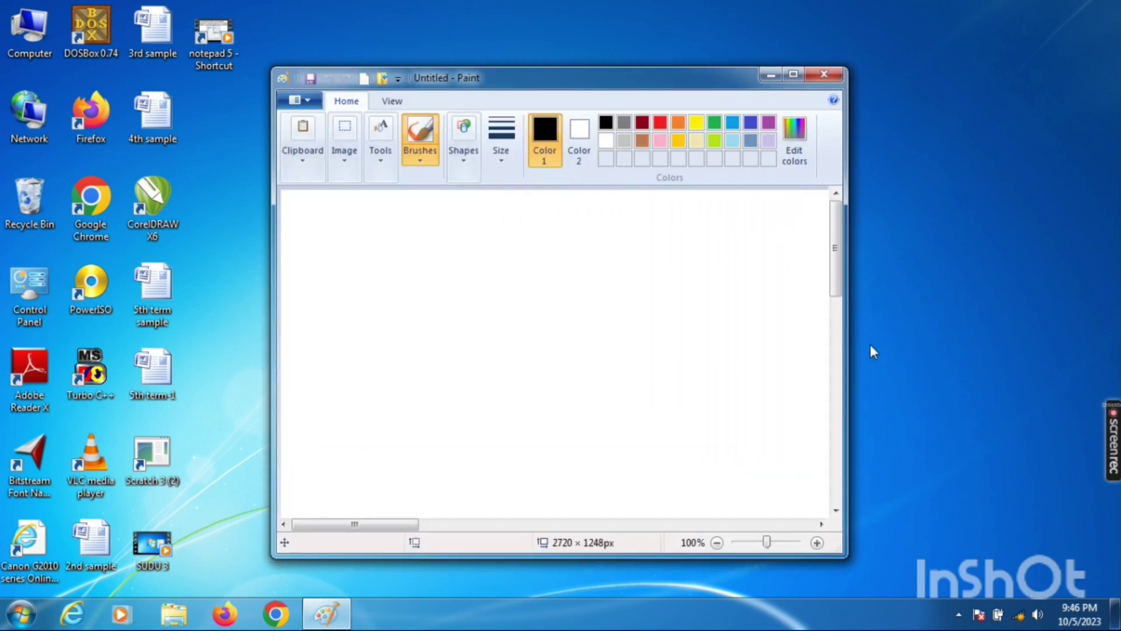
mouse_move(844, 350)
mouse_down()
mouse_move(988, 356)
mouse_move(524, 348)
mouse_move(983, 344)
mouse_up()
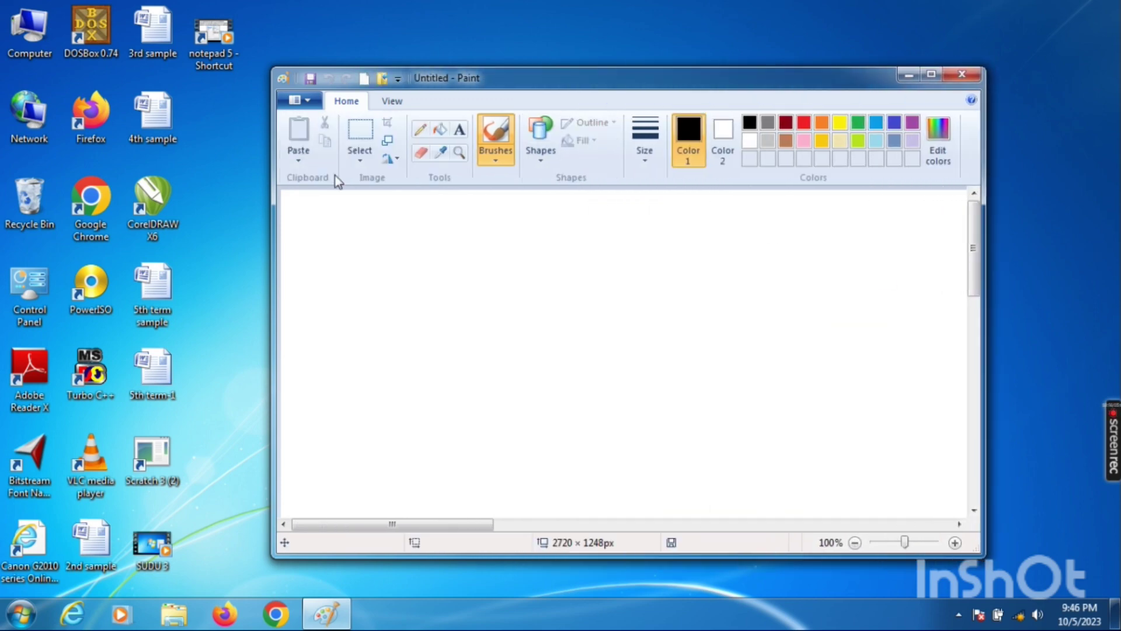
mouse_move(275, 252)
mouse_down()
mouse_move(570, 290)
mouse_move(393, 280)
mouse_move(242, 240)
mouse_up()
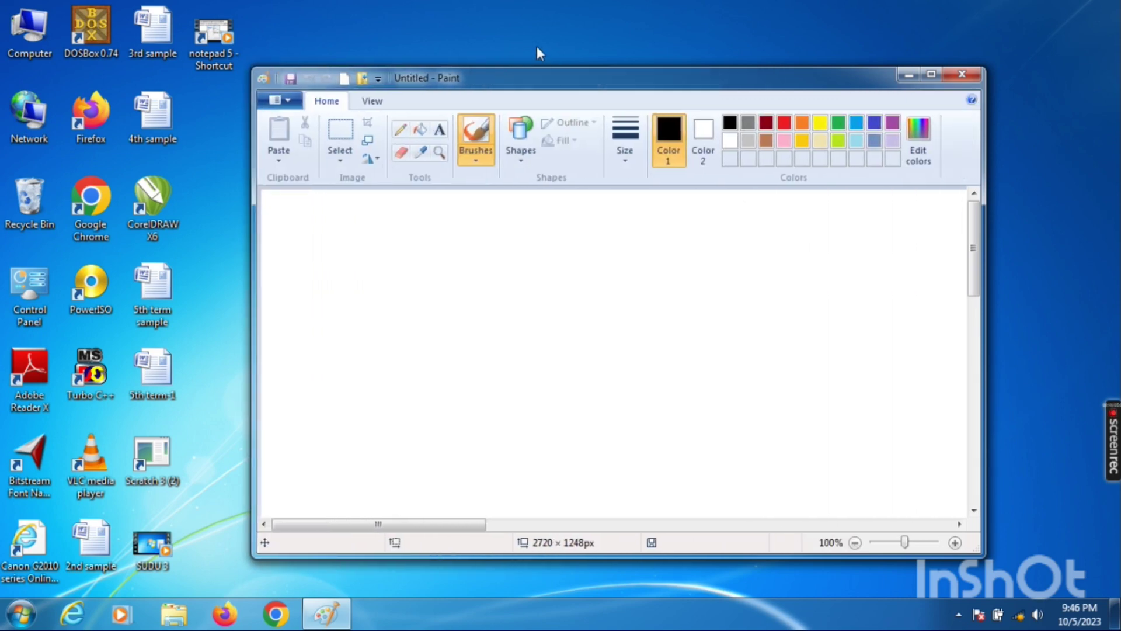
mouse_move(533, 67)
mouse_down()
mouse_move(543, 250)
mouse_move(556, 63)
mouse_up()
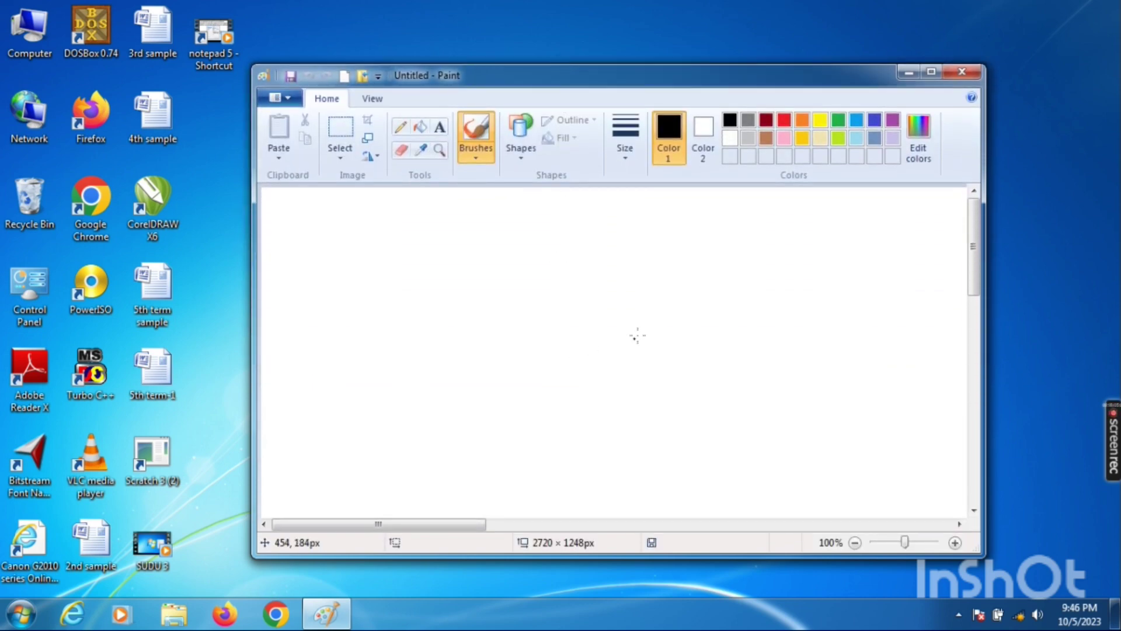
Maximize the Paint window, minimize it, and bring it back to the screen.
click(932, 73)
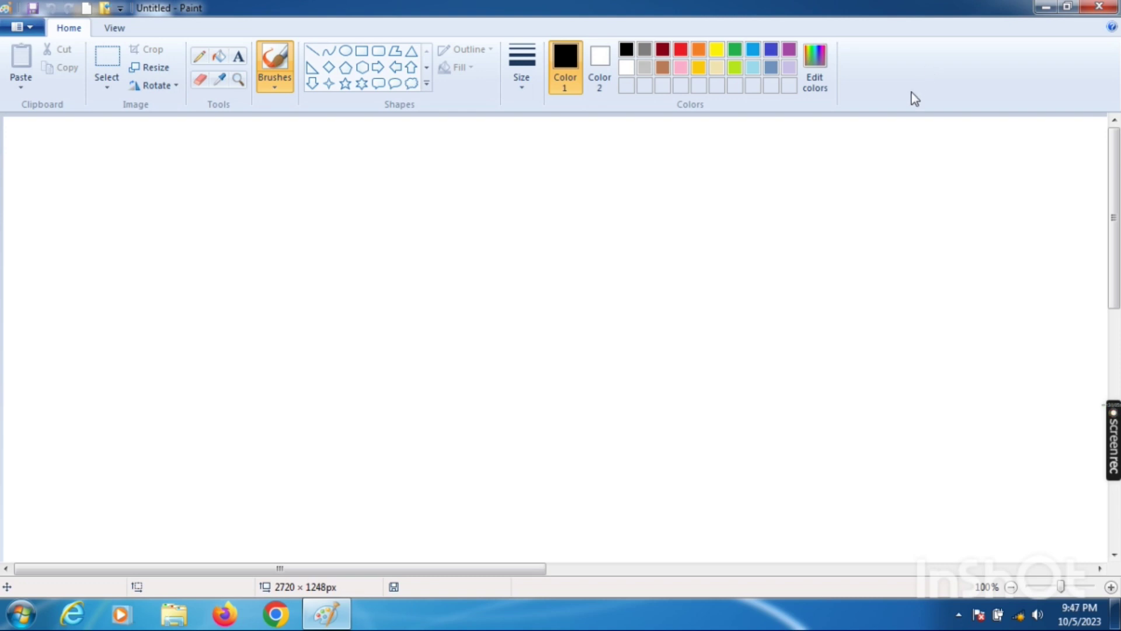
click(1044, 7)
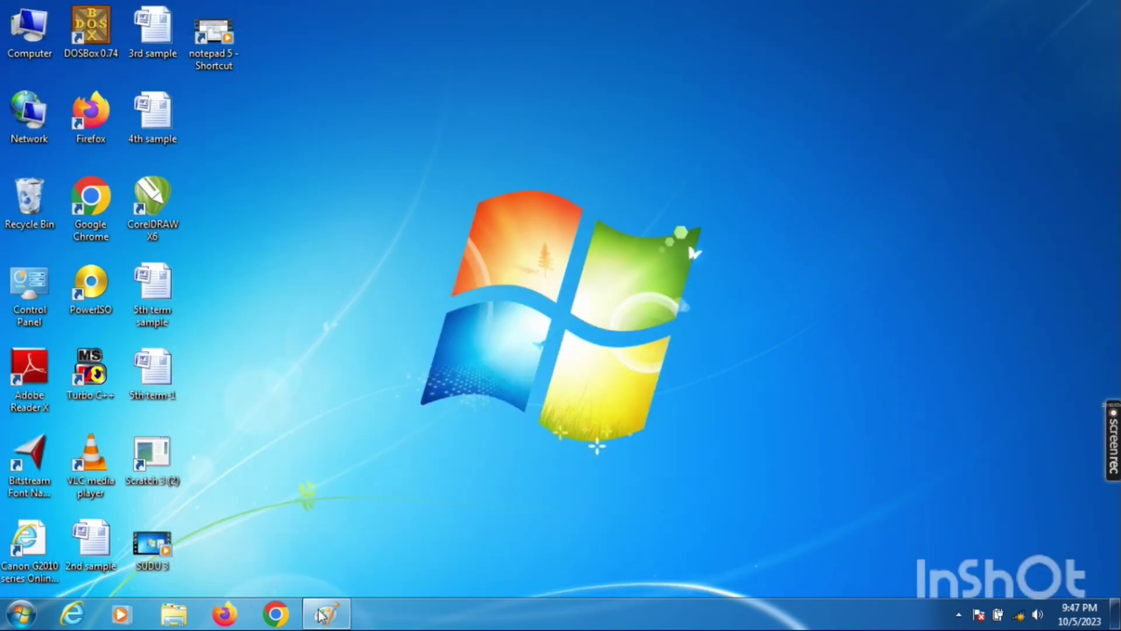
mouse_move(329, 614)
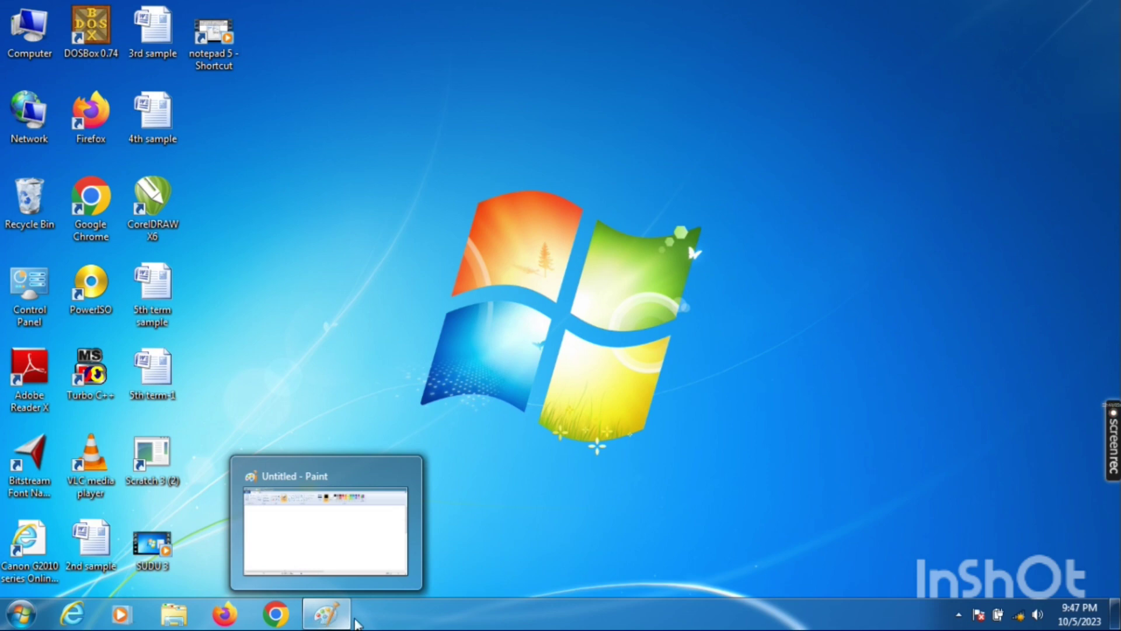
click(327, 614)
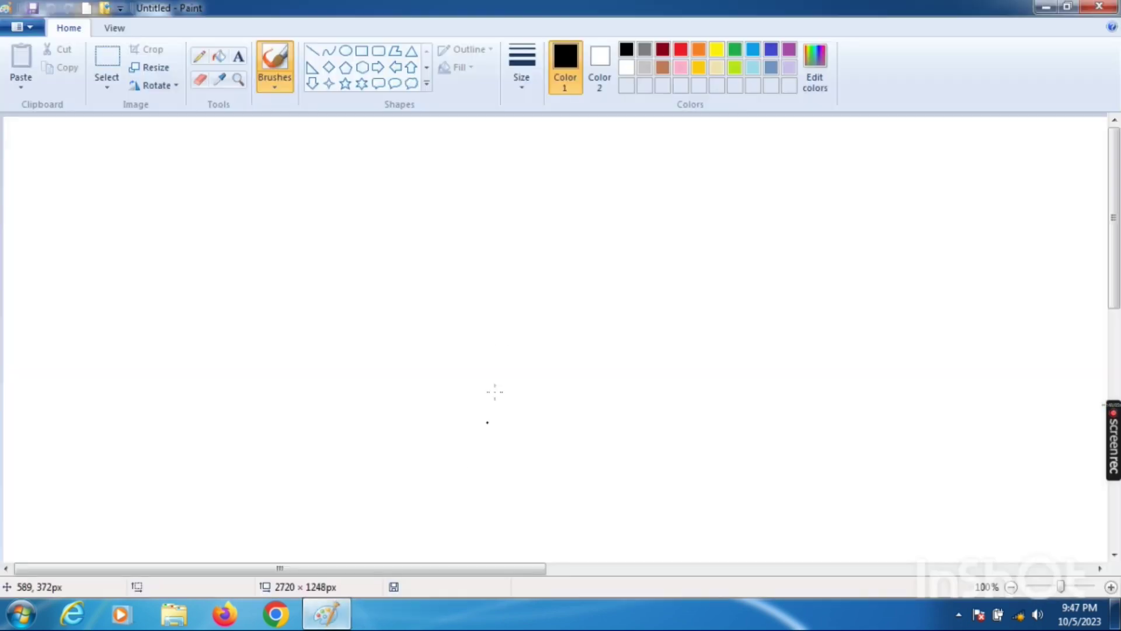
Undo the stray mark on the canvas and magnify the display around Paint's Quick Access Toolbar.
click(120, 139)
key(ctrl+z)
key(super+plus)
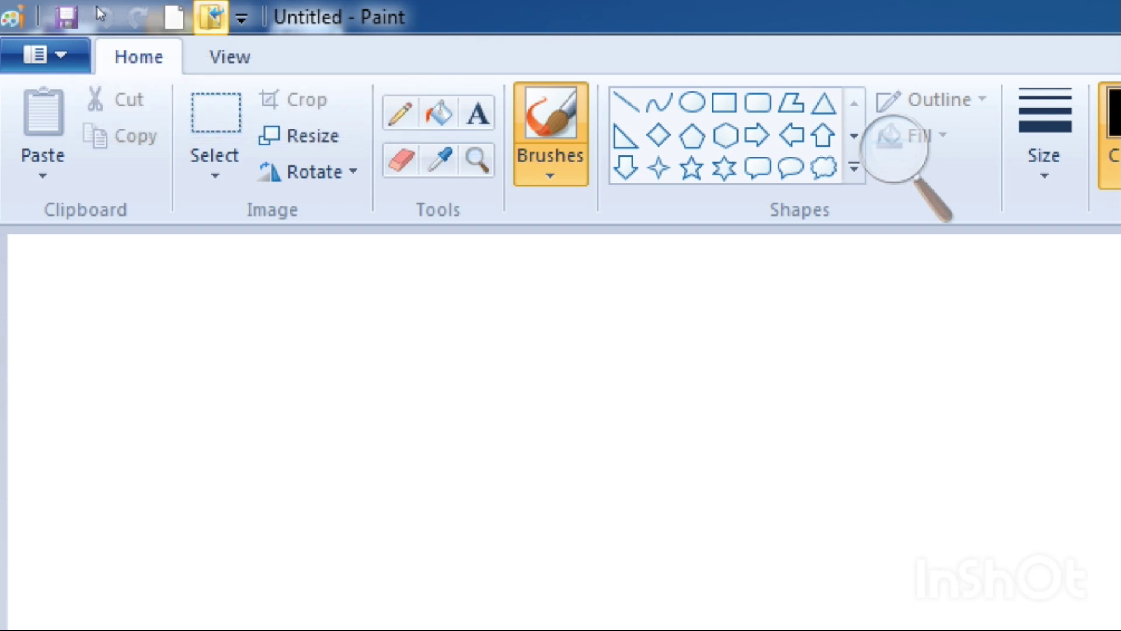
Remove the Save command from Paint's Quick Access Toolbar.
click(242, 18)
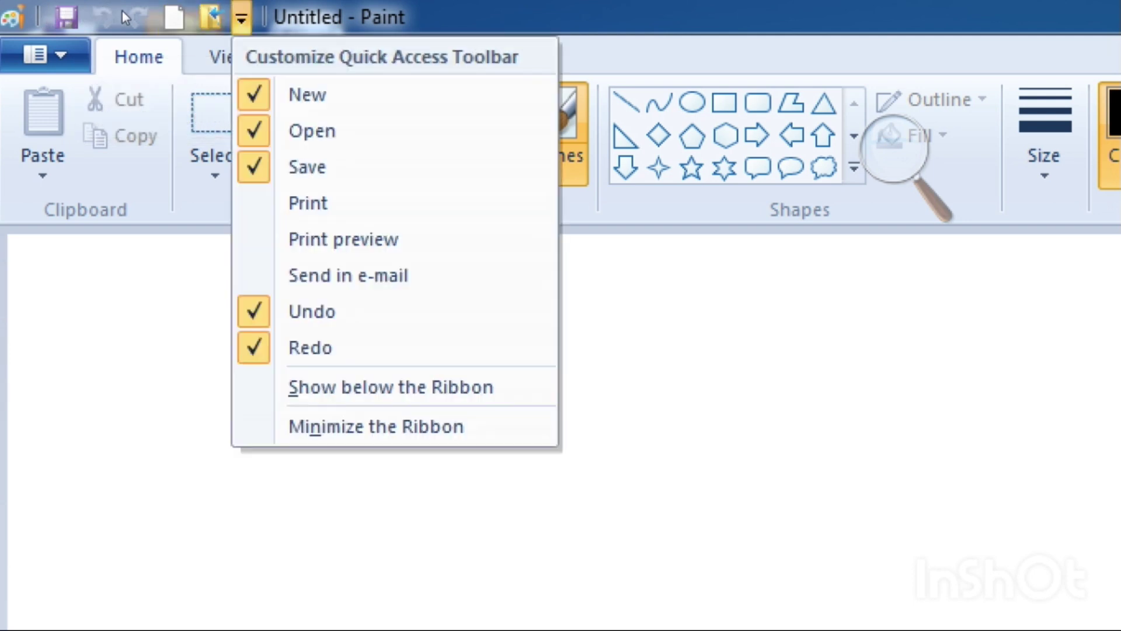
key(Down)
key(Down)
key(Down)
key(Down)
key(Down)
key(Down)
key(Down)
key(Down)
key(Down)
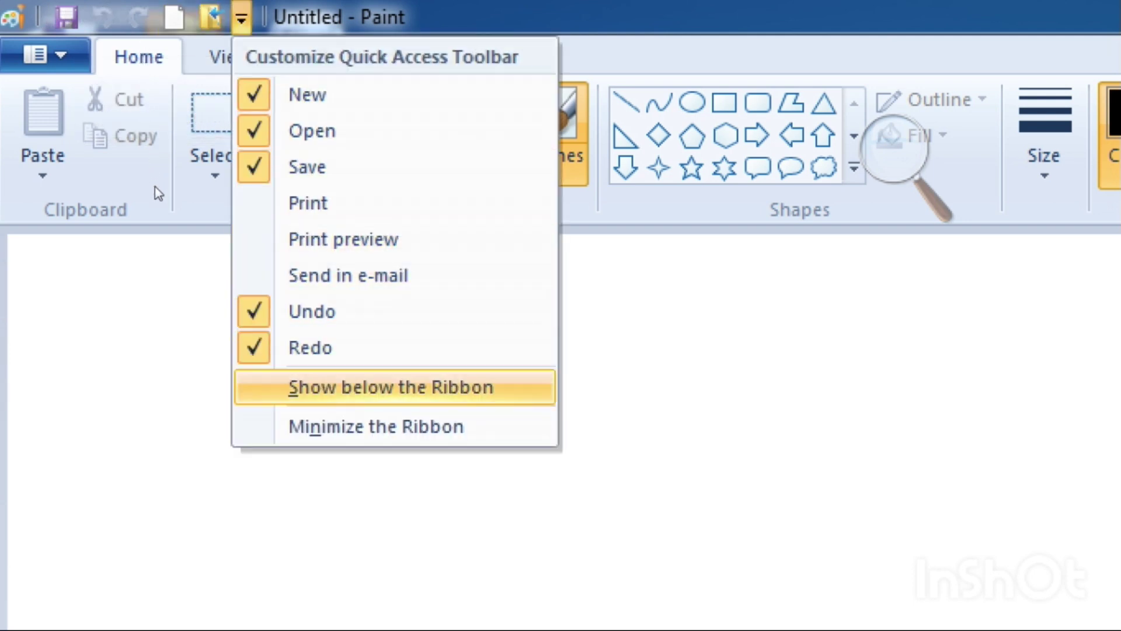
key(Up)
key(Up)
key(Up)
key(Up)
key(Up)
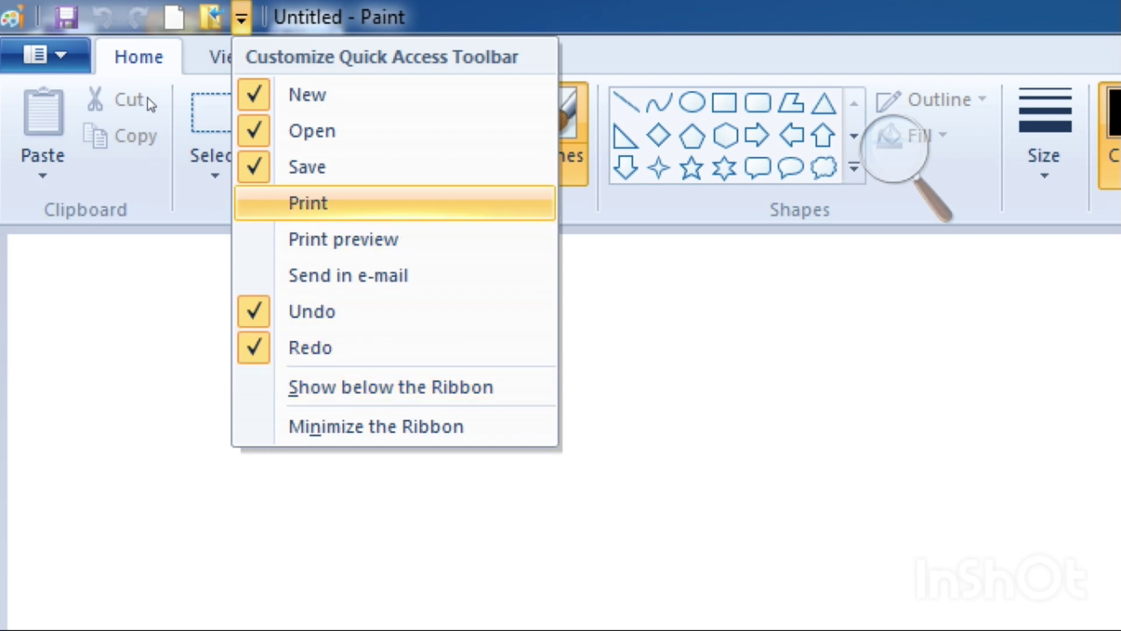
key(Up)
key(Return)
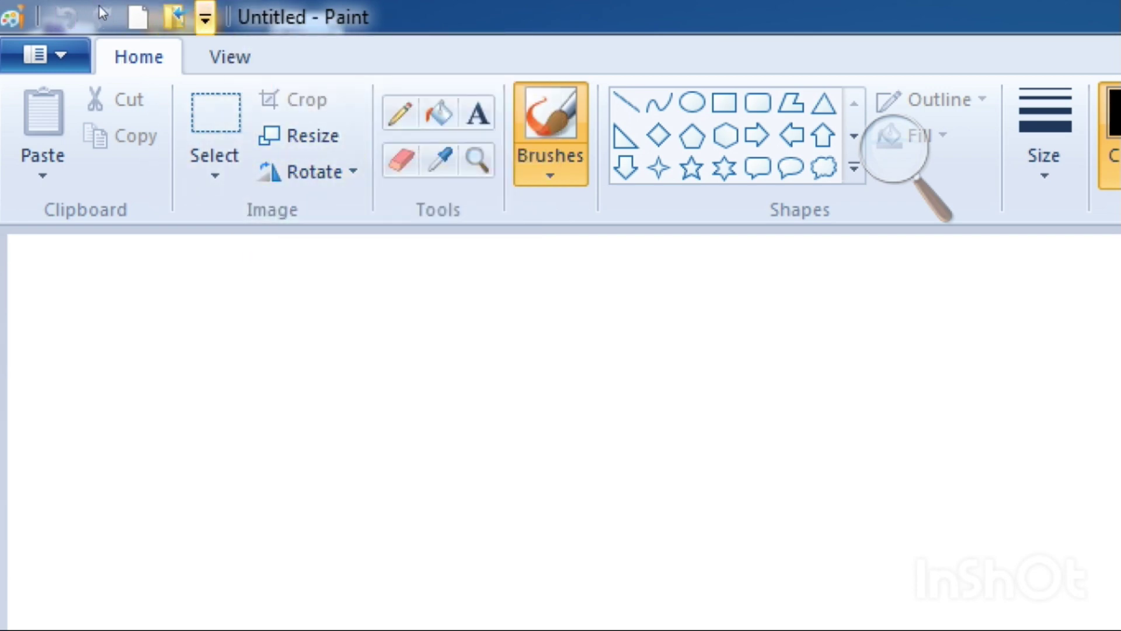
Add the Save command back to the Quick Access Toolbar and recheck its list of available commands.
key(Return)
key(Down)
key(Down)
key(Up)
key(Down)
key(Down)
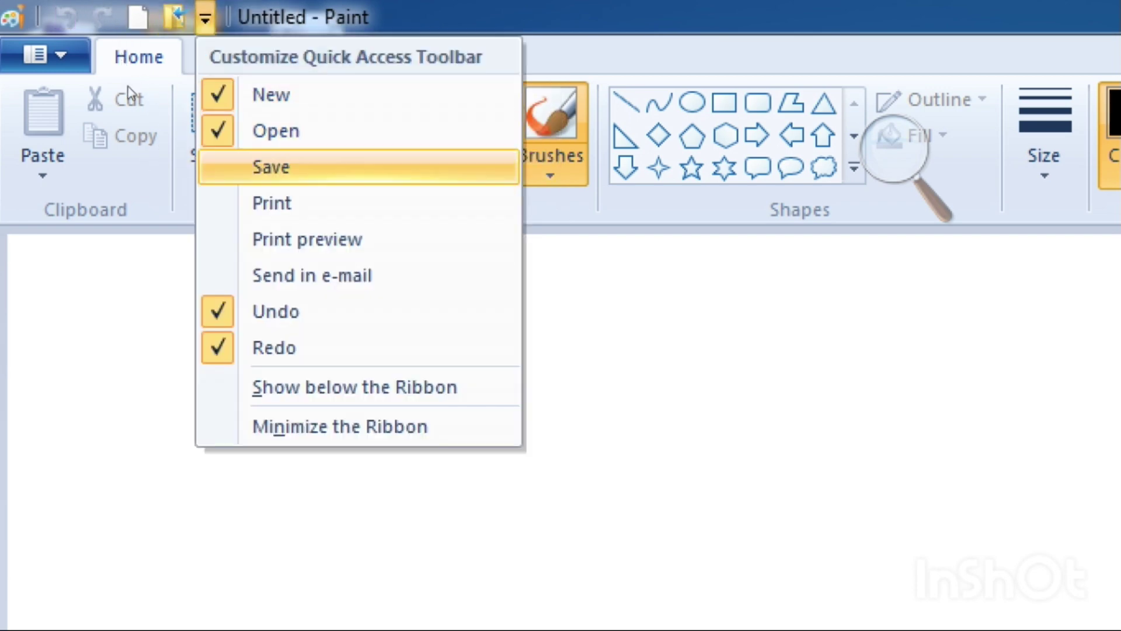
key(Up)
key(Up)
key(Down)
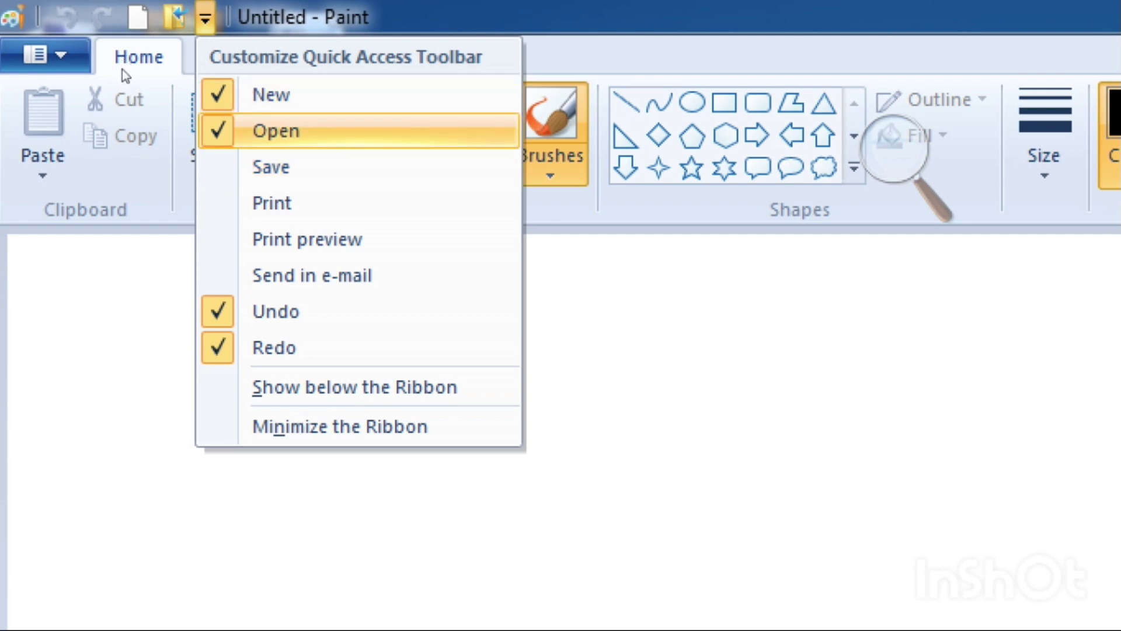
key(Down)
key(Return)
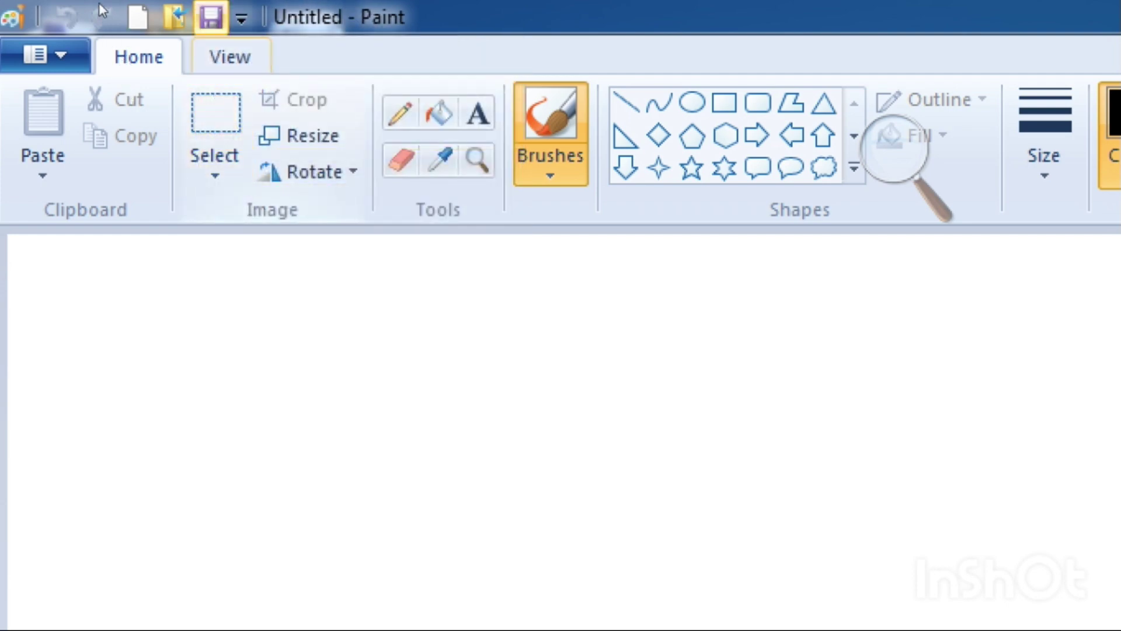
key(Return)
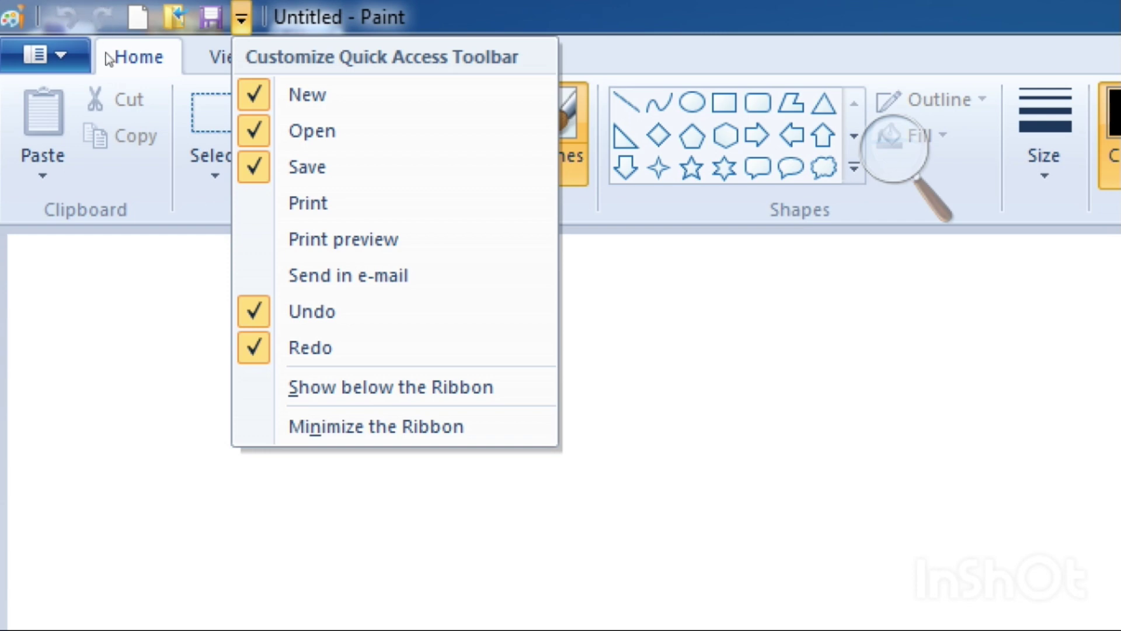
click(2, 222)
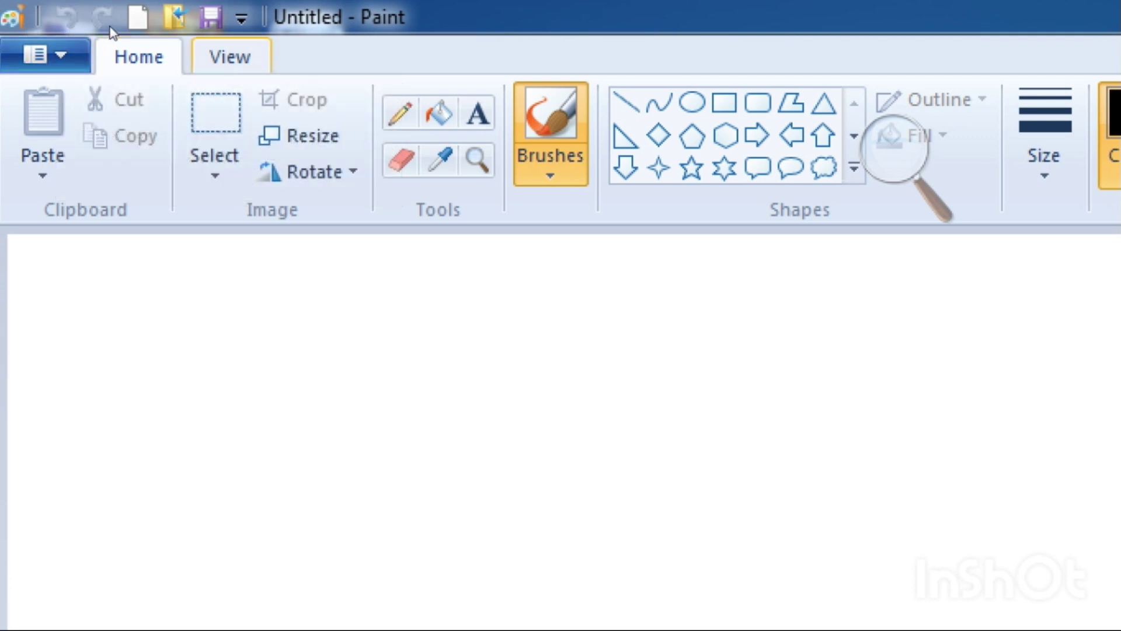
Show the View commands, bring up the dialog for opening a picture, and close it without choosing a file.
key(alt+v)
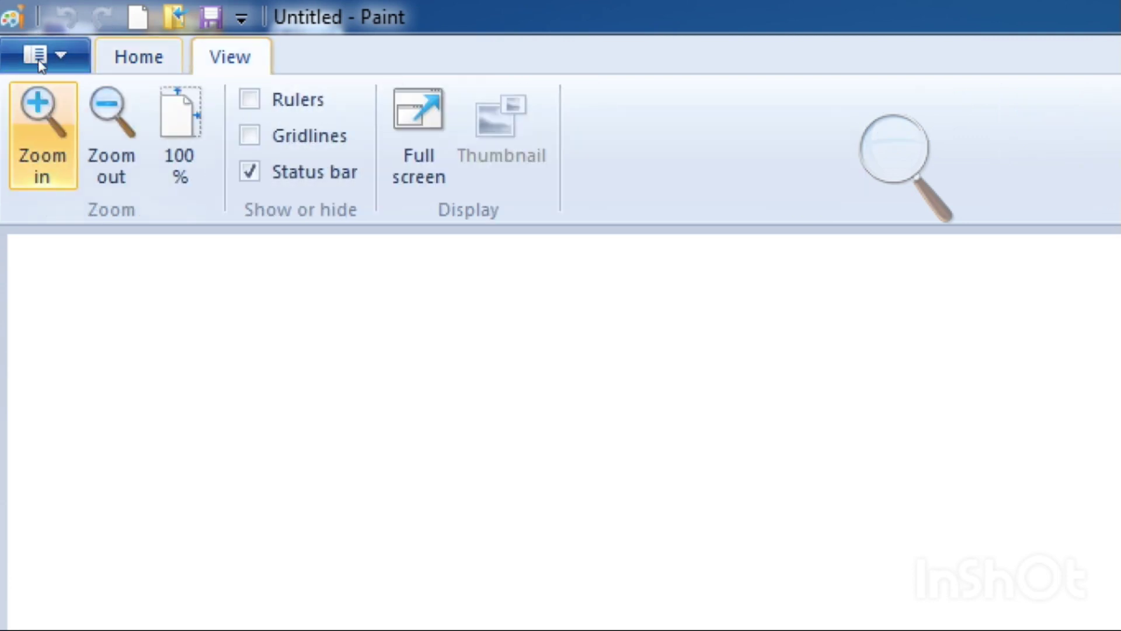
click(12, 41)
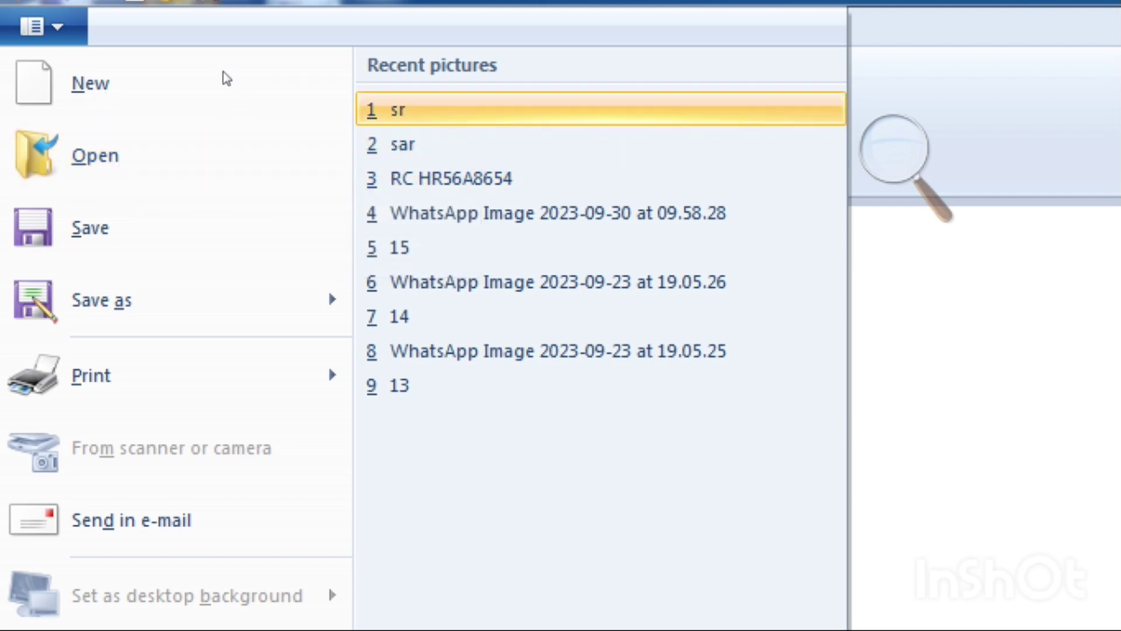
click(106, 92)
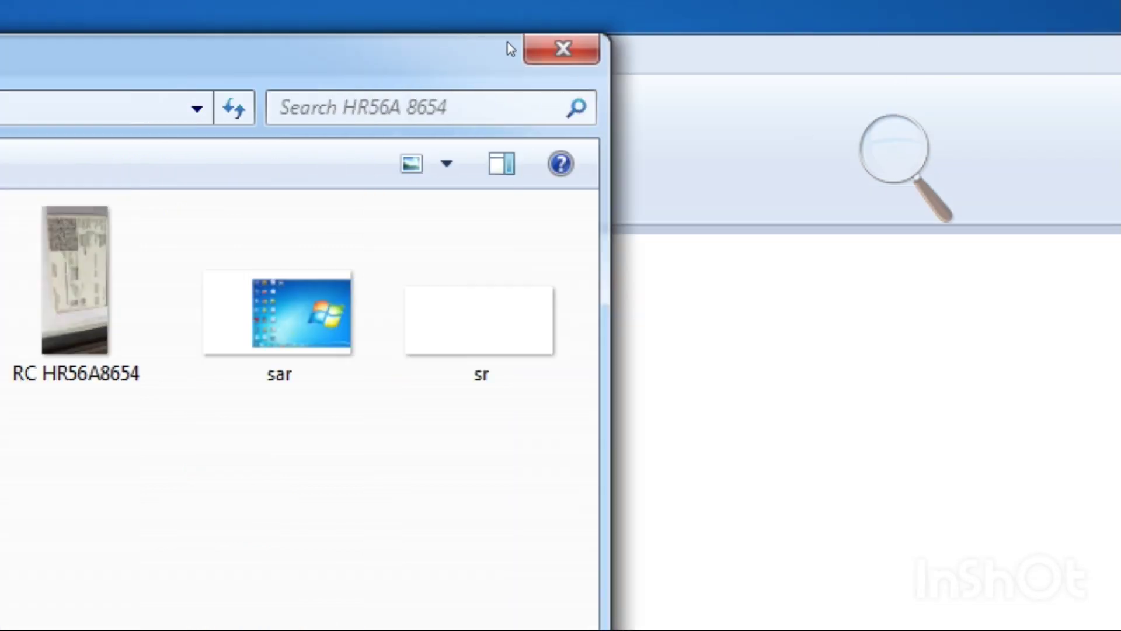
click(591, 39)
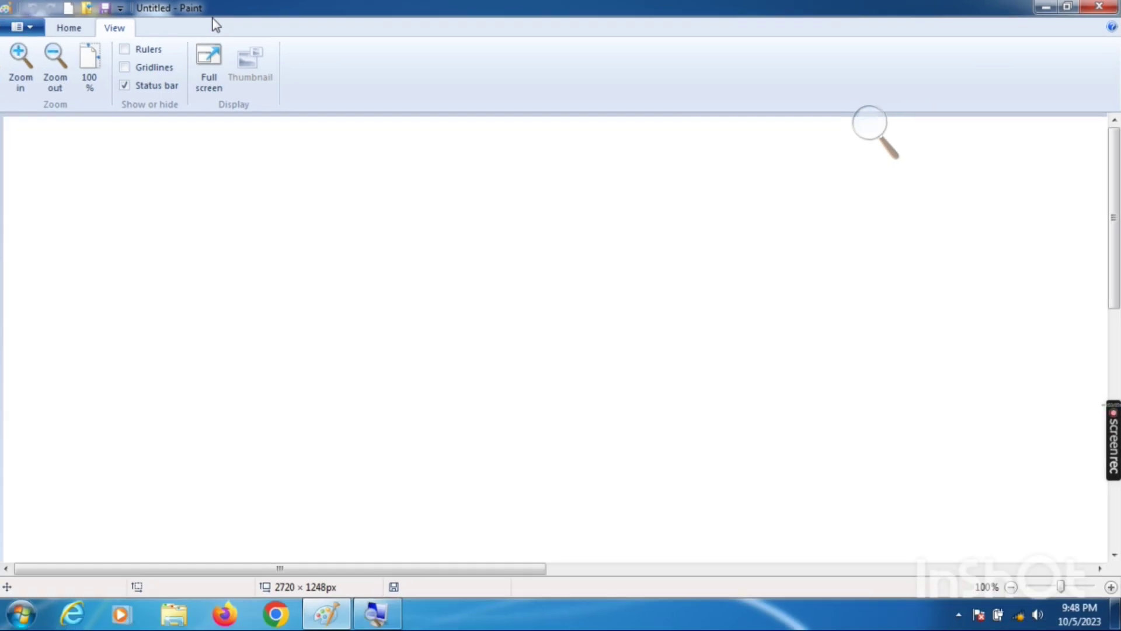
Examine the Save as formats and Print options, and bring up the Print dialog without printing.
click(27, 27)
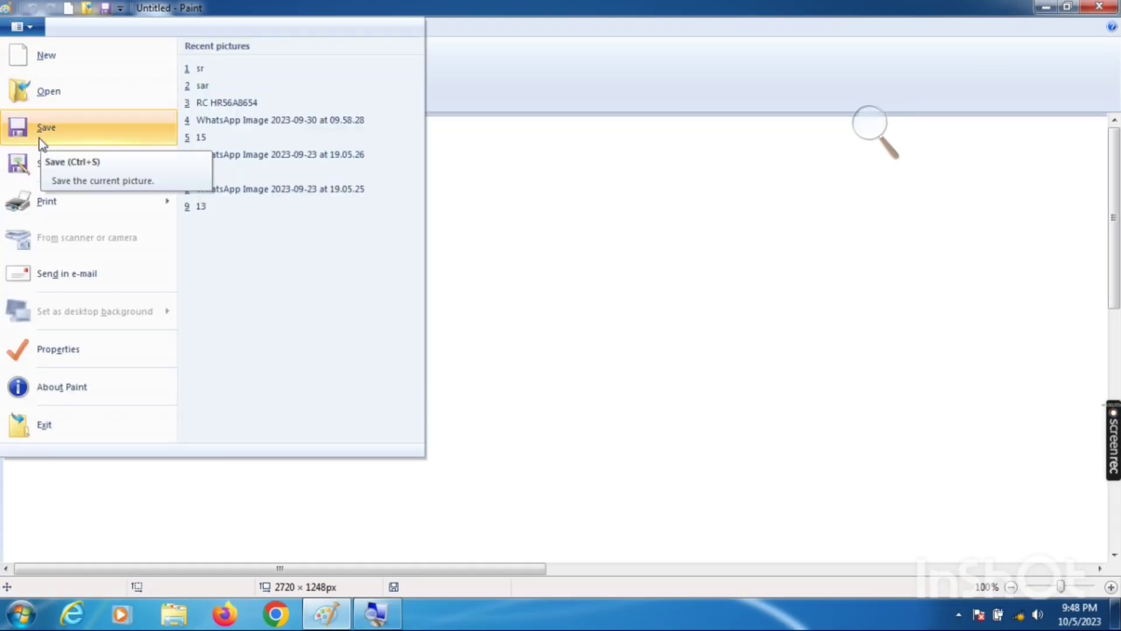
mouse_move(42, 168)
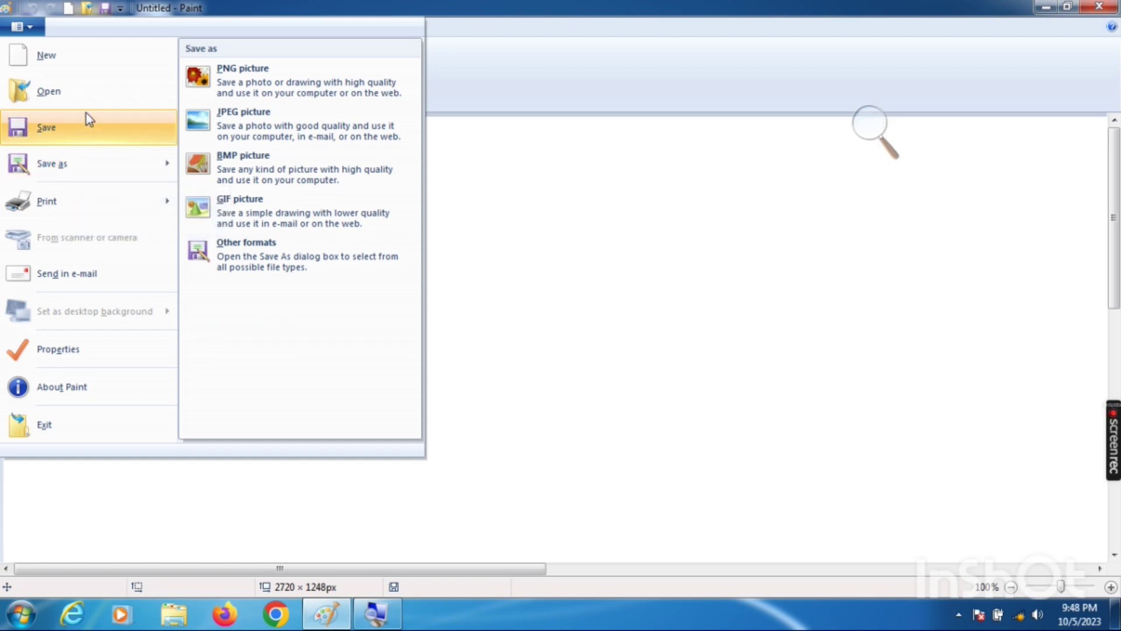
mouse_move(82, 174)
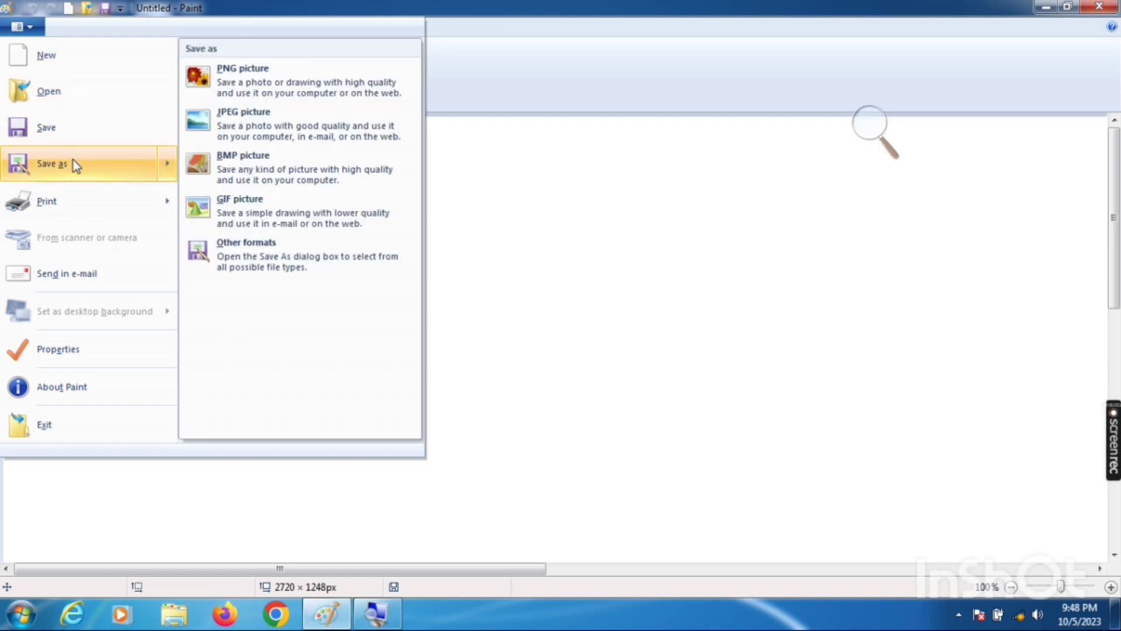
mouse_move(57, 204)
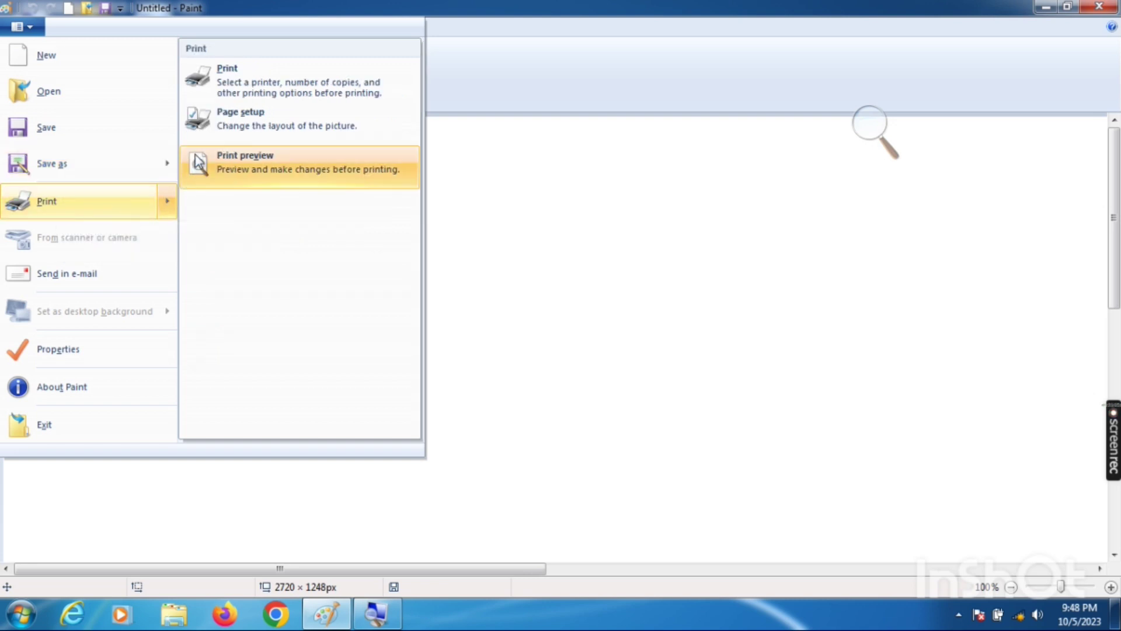
click(212, 90)
mouse_move(231, 24)
mouse_down()
mouse_move(268, 68)
mouse_move(540, 46)
mouse_up()
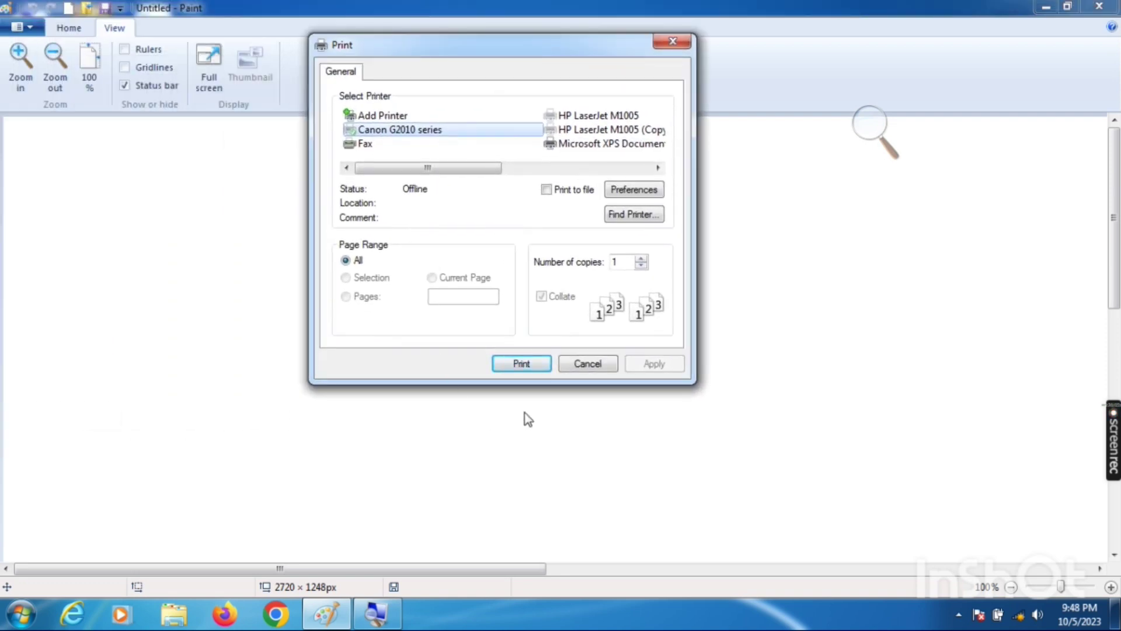
click(584, 363)
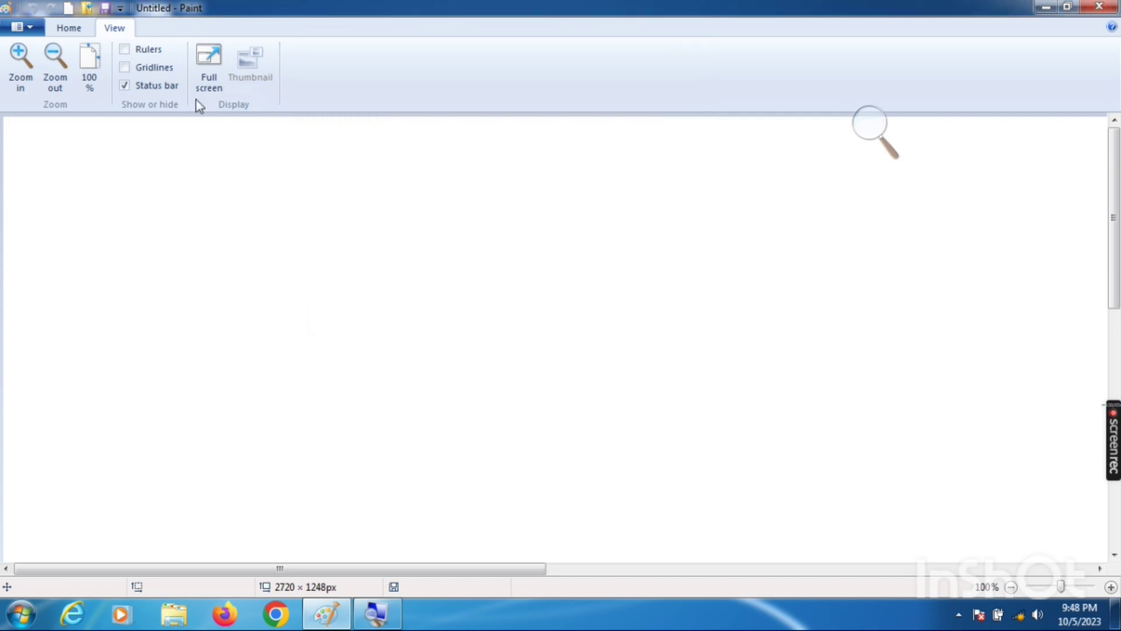
Open Page Setup for the picture and examine the available paper sizes and sources.
click(22, 26)
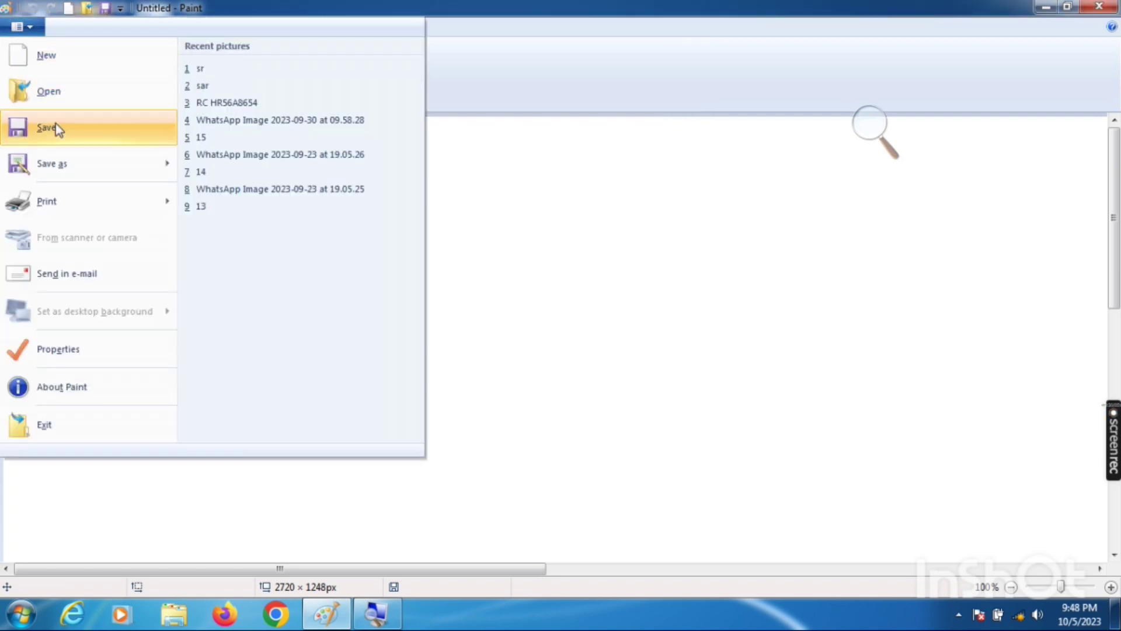
mouse_move(58, 195)
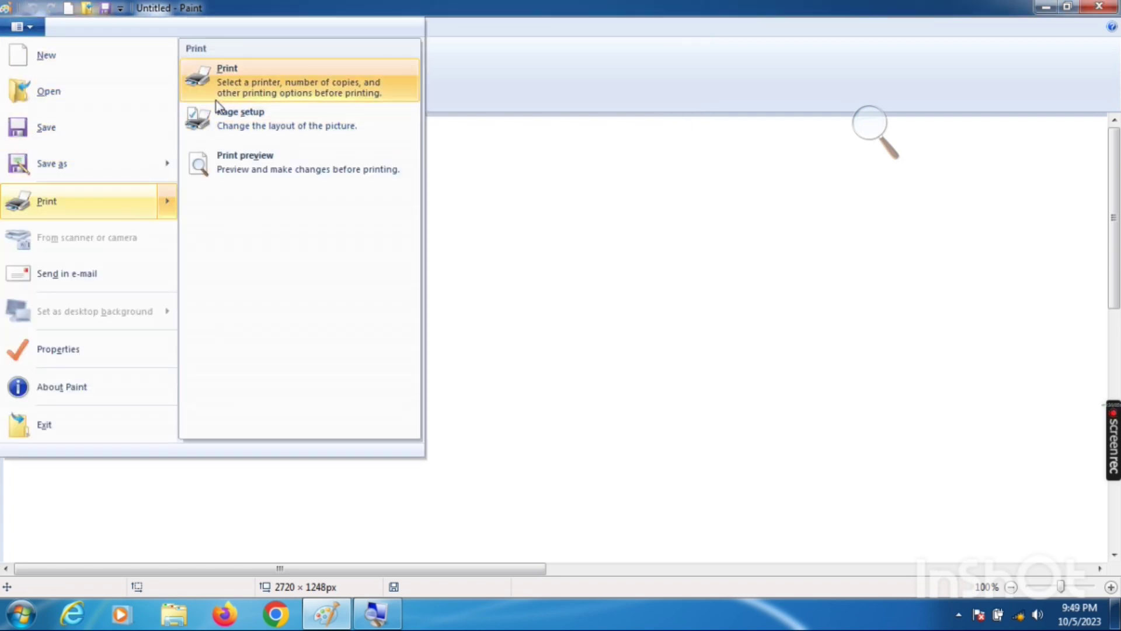
click(247, 130)
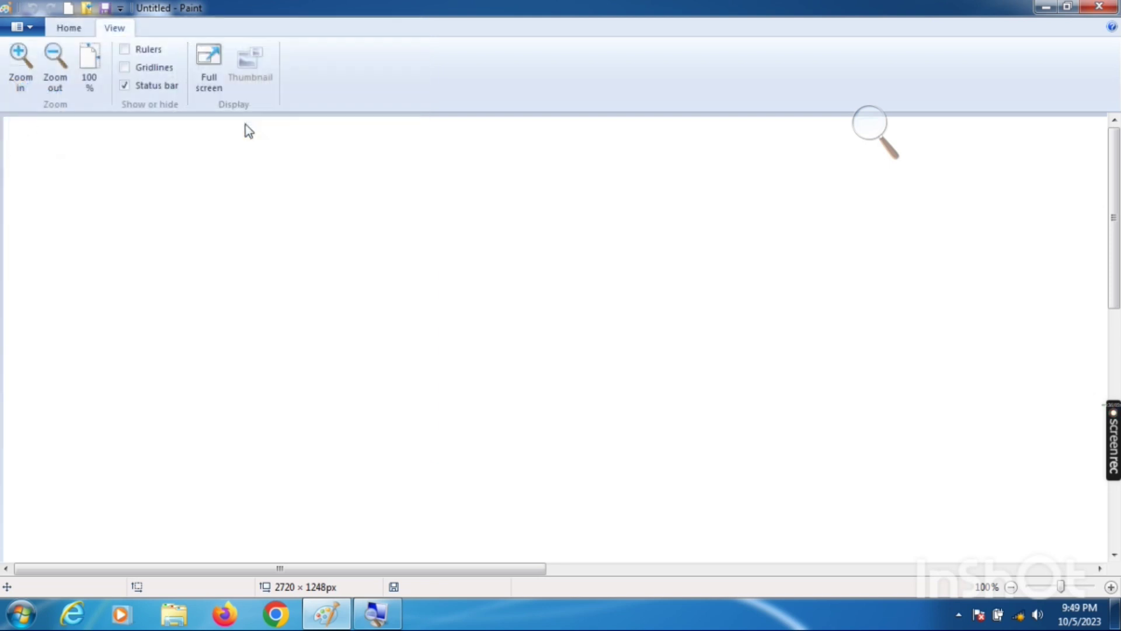
drag(466, 135, 402, 59)
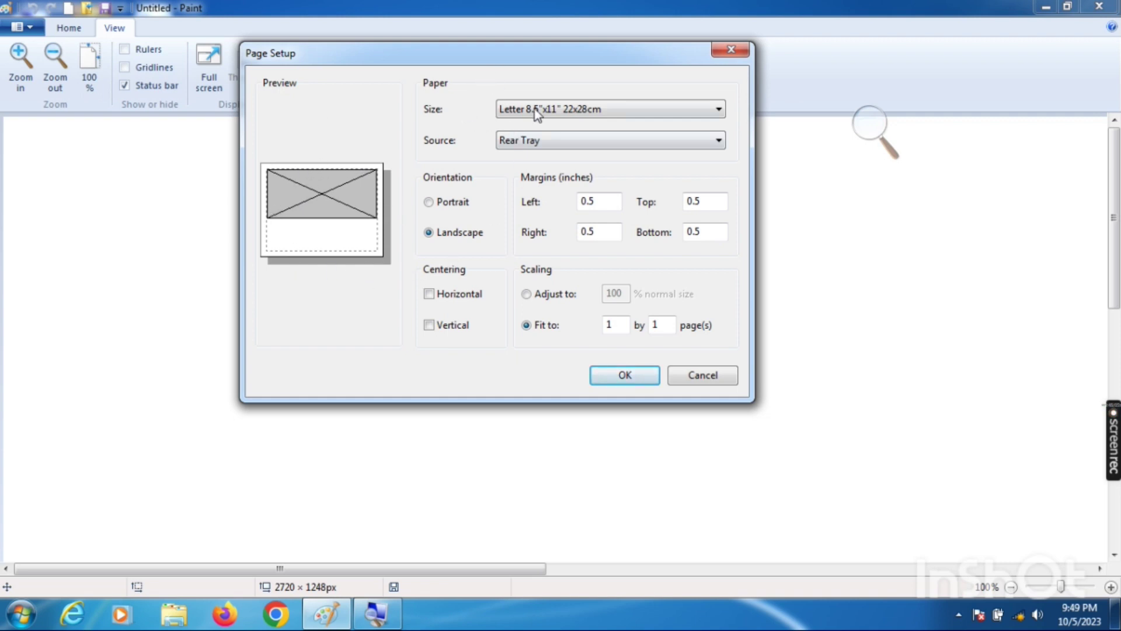
click(721, 110)
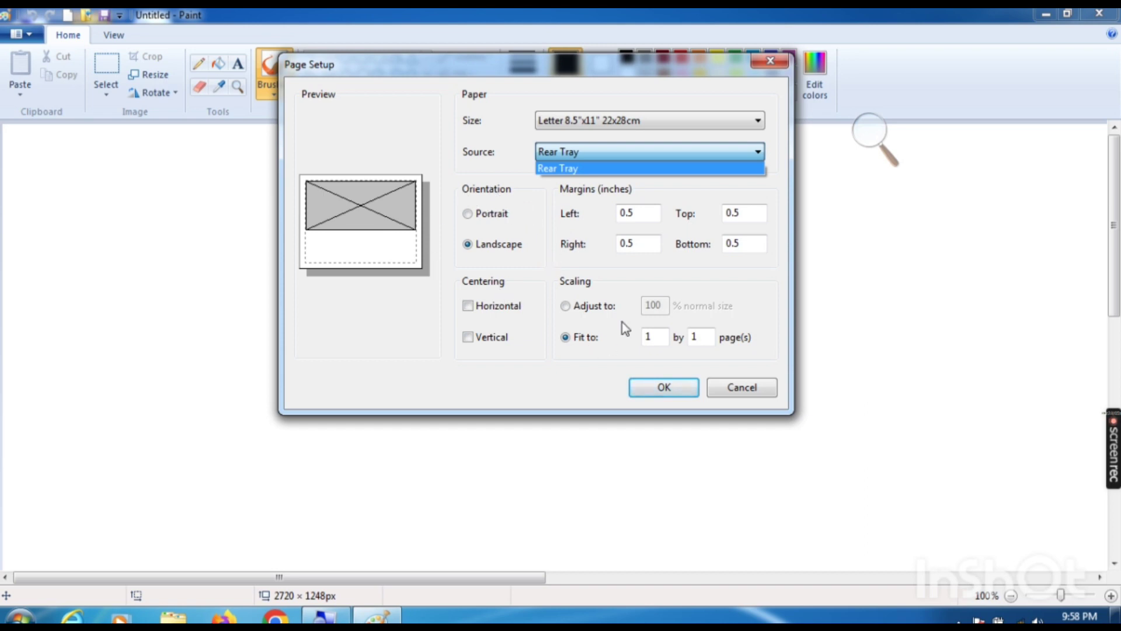
click(479, 198)
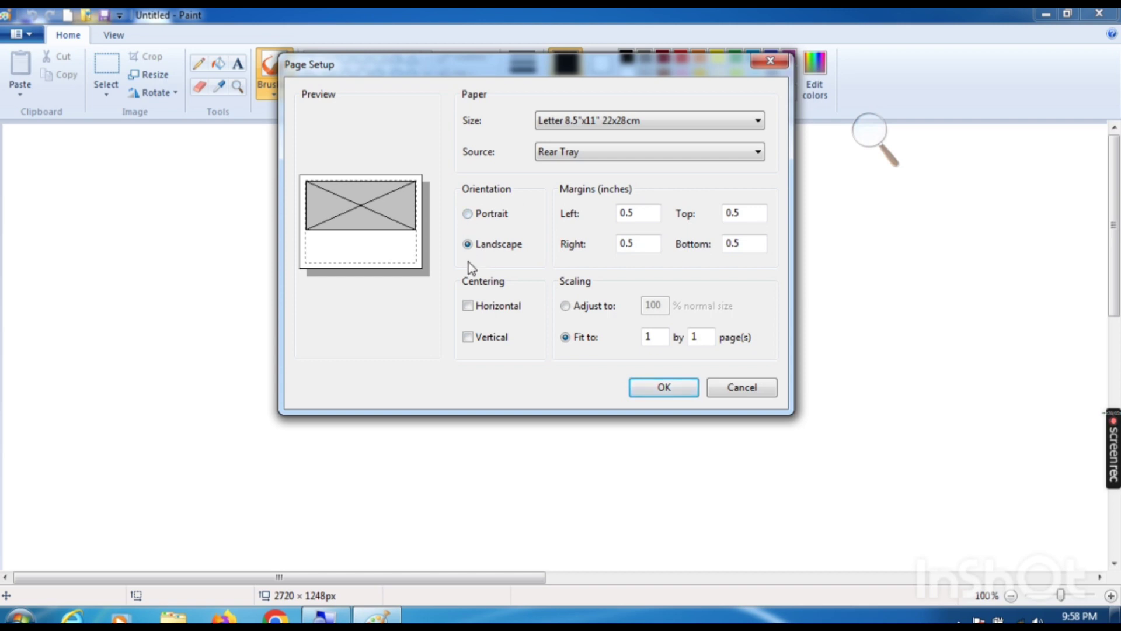
Compare the Portrait and Landscape orientations in the page preview and set the page to Portrait.
click(468, 216)
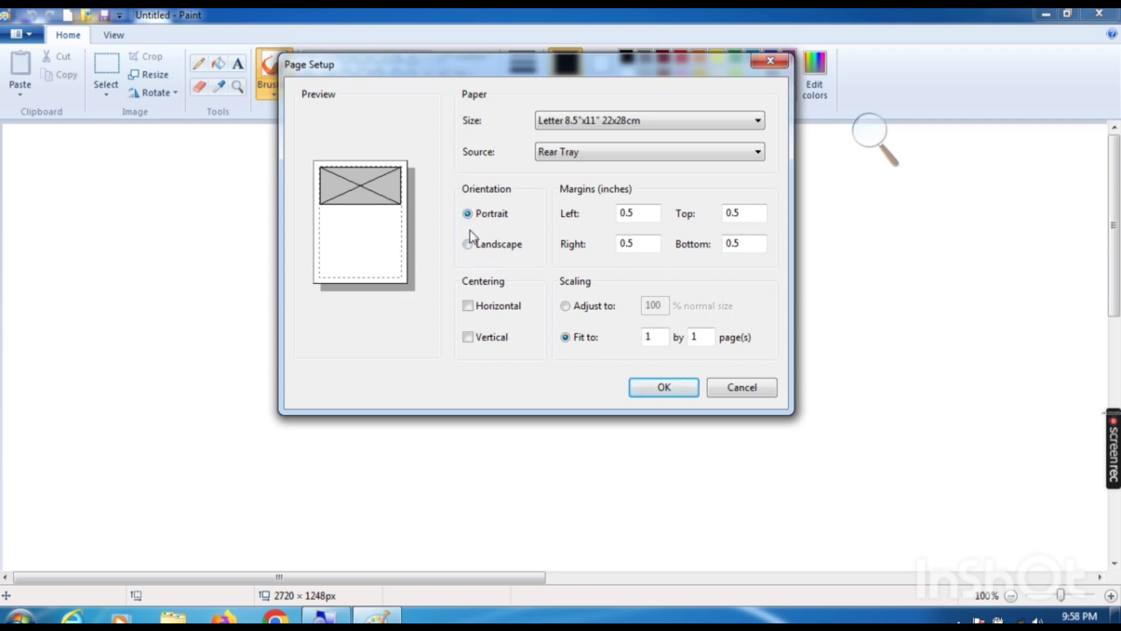
click(468, 245)
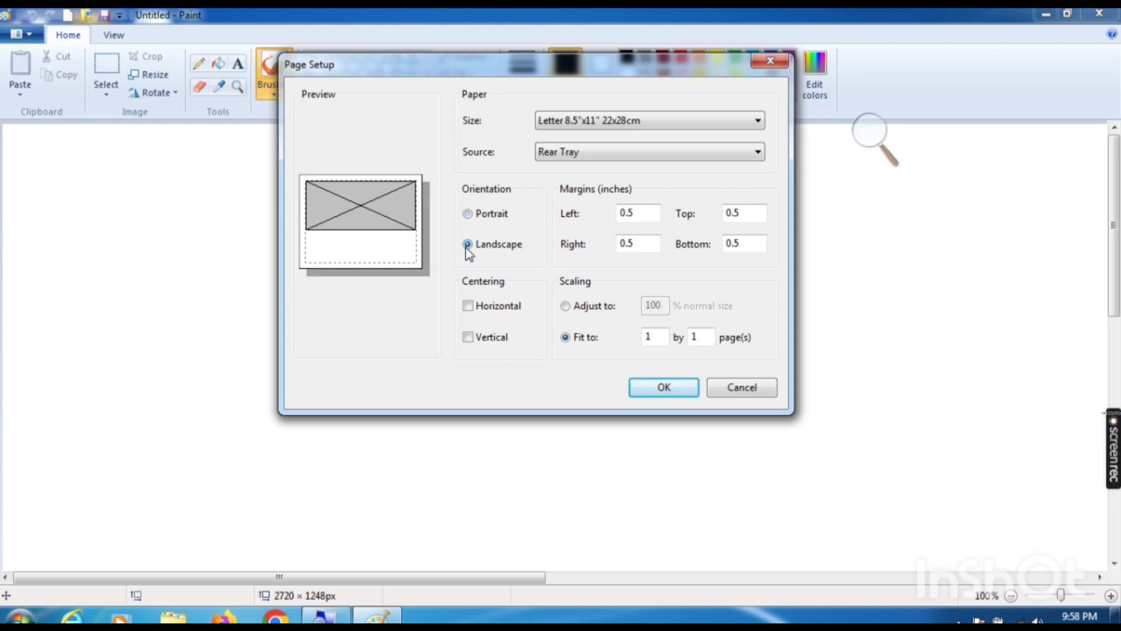
click(469, 214)
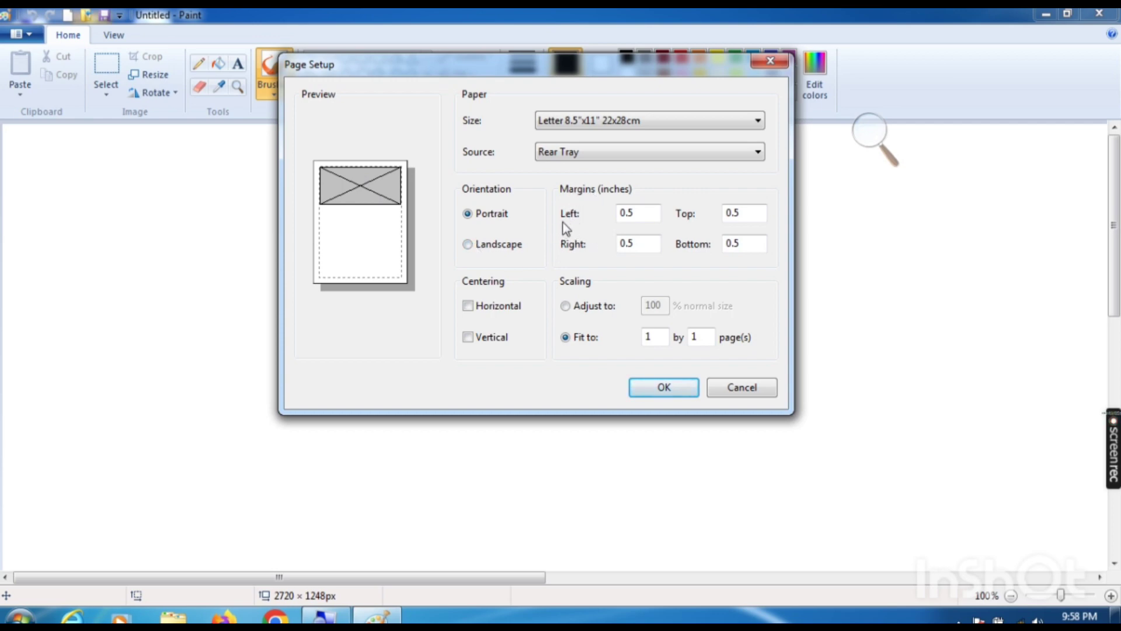
Try a left page margin of 6 inches and set it back to 0.5 inches.
double_click(649, 219)
key(BackSpace)
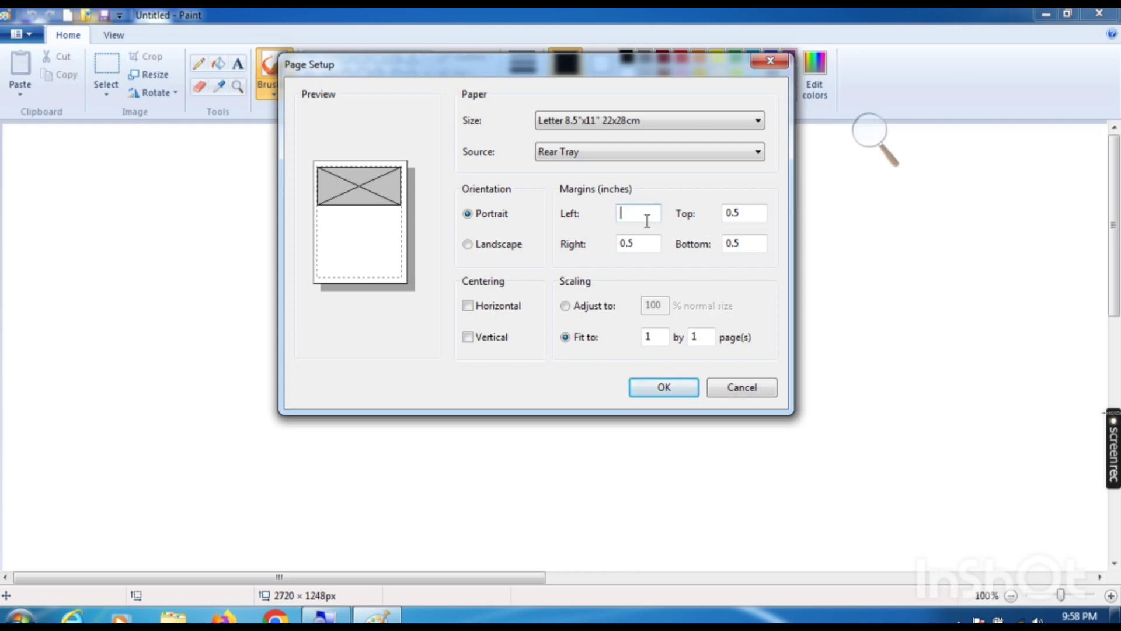
text(6)
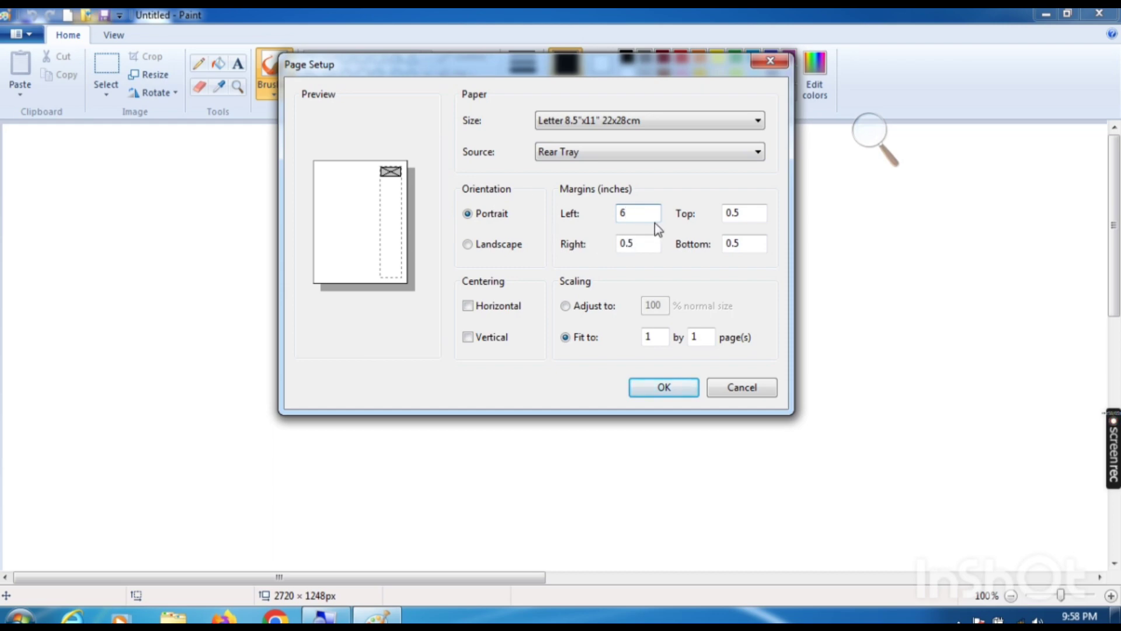
key(BackSpace)
text(0.5)
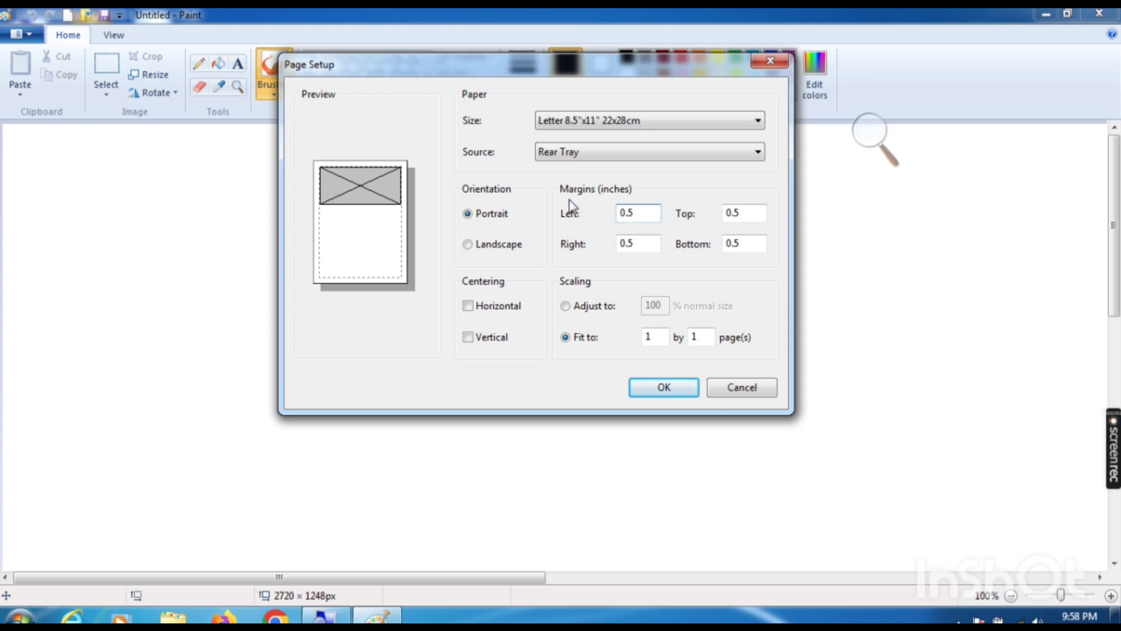
Try horizontal and vertical centering of the picture on the page, and turn both options off again.
click(469, 306)
click(469, 338)
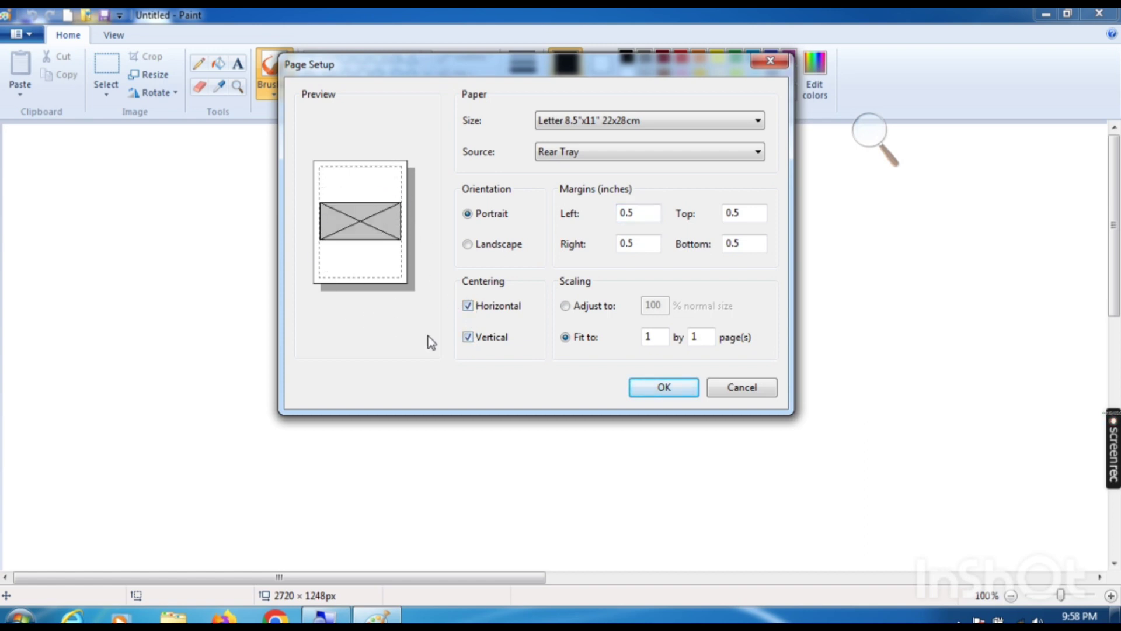
click(469, 307)
click(470, 339)
click(470, 310)
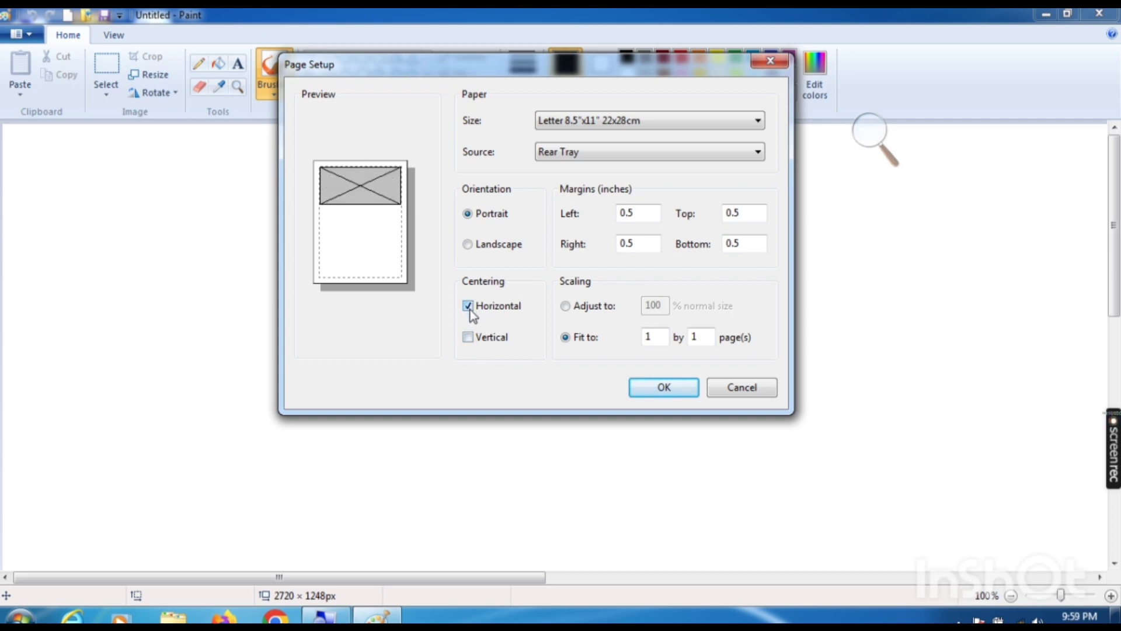
click(469, 337)
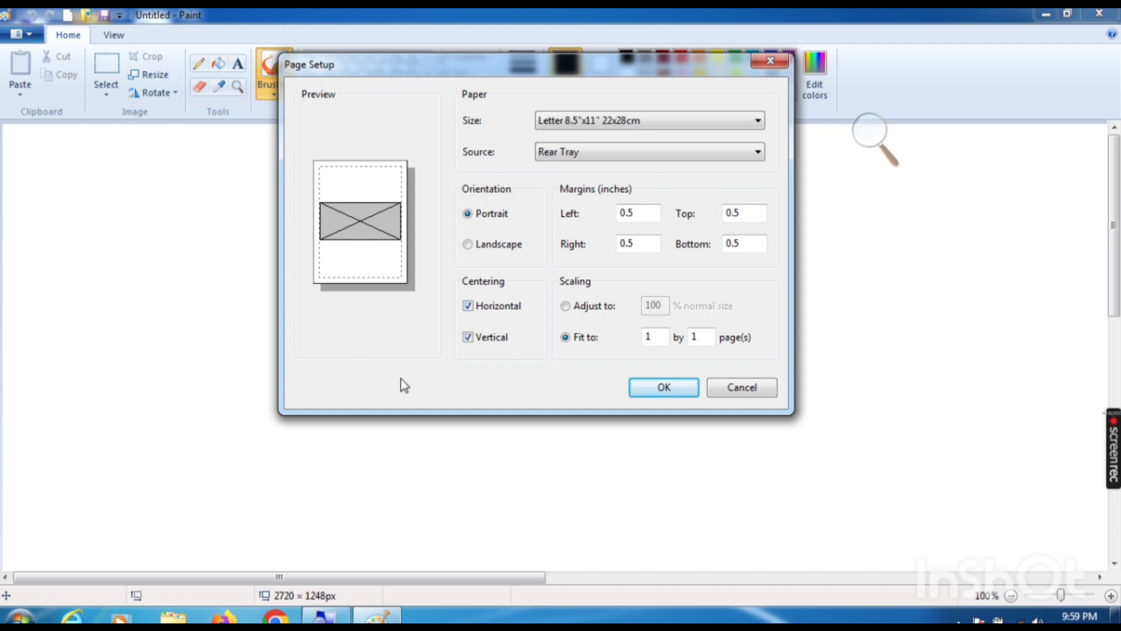
click(469, 306)
click(469, 339)
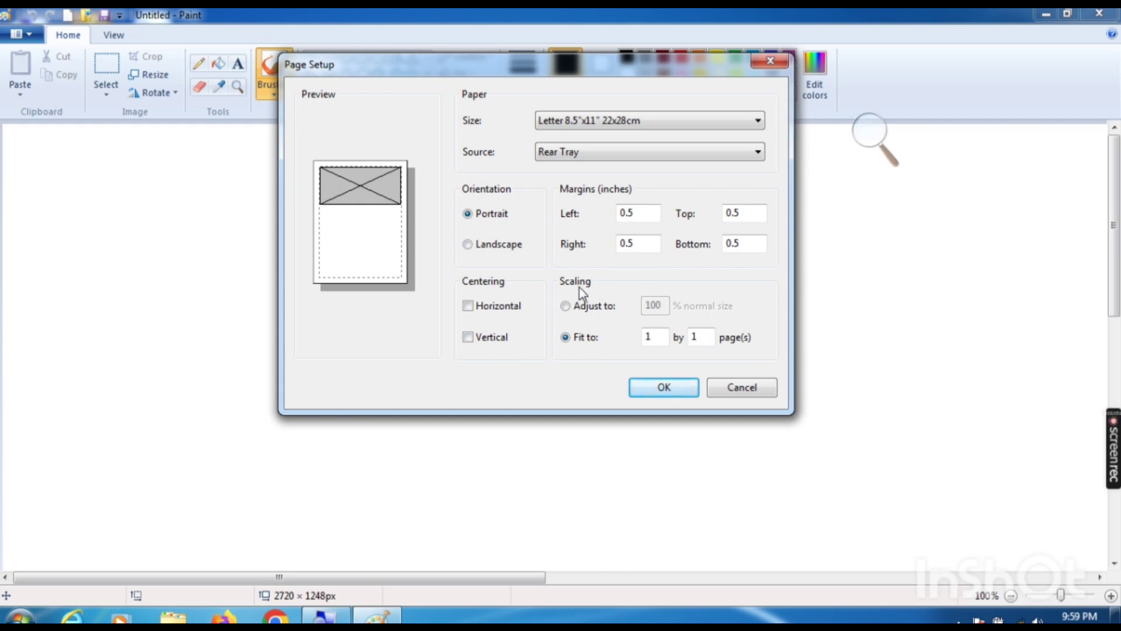
Try the Adjust to scaling at 100% normal size, and set the scaling to fit 1 by 2 pages.
click(565, 336)
click(565, 306)
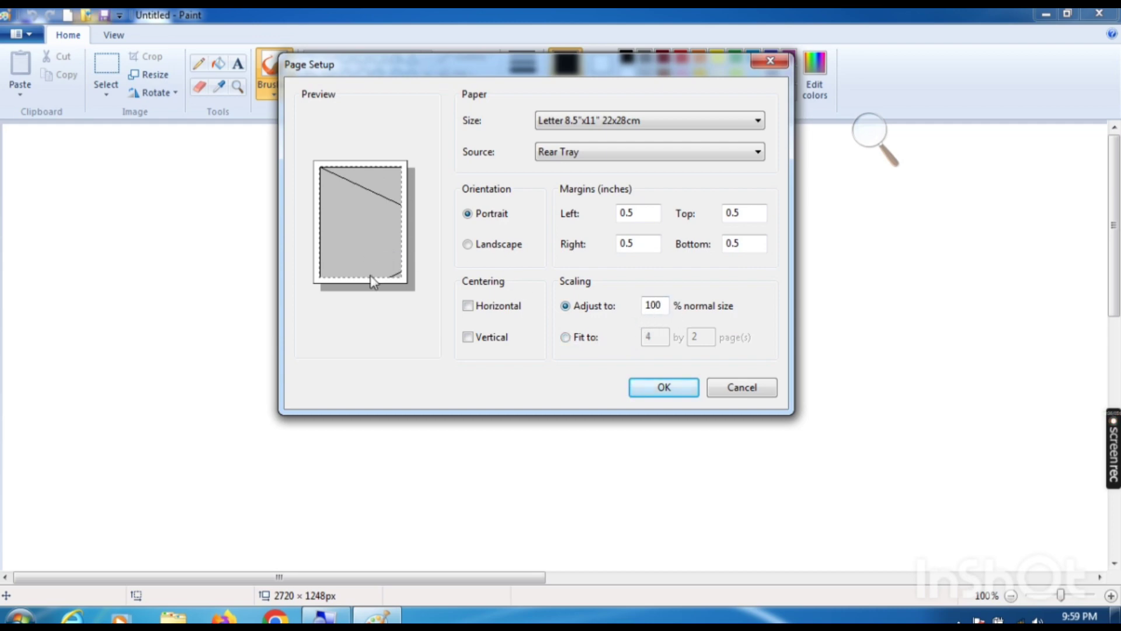
click(574, 339)
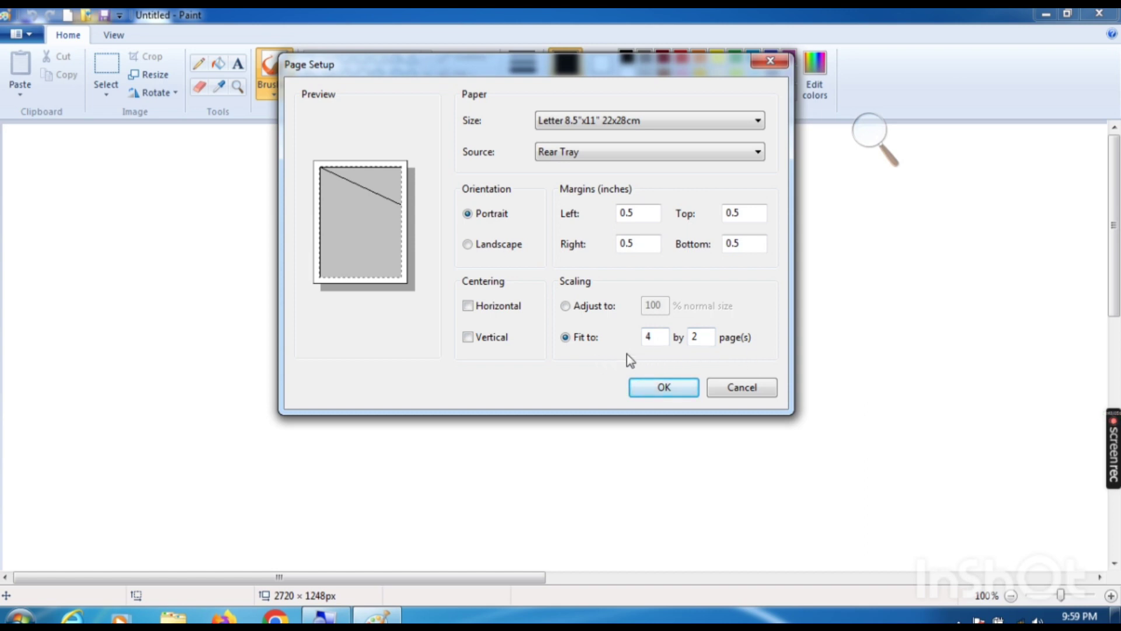
key(BackSpace)
text(2)
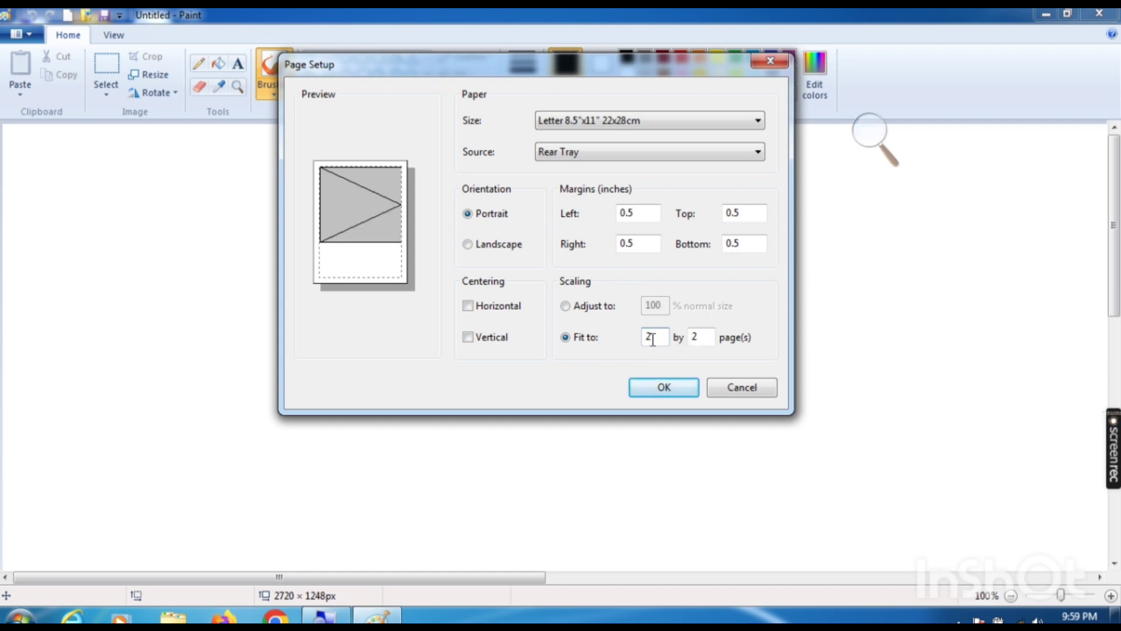
text(1)
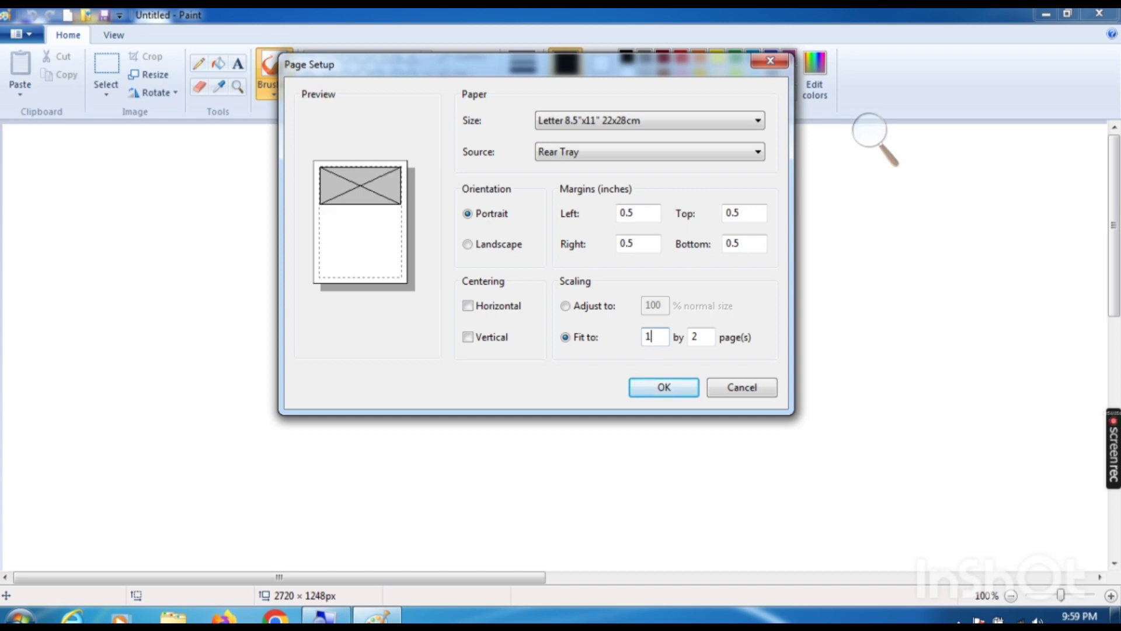
Set the page scaling to fit 2 by 1 pages and apply the page setup.
key(BackSpace)
click(652, 339)
text(2)
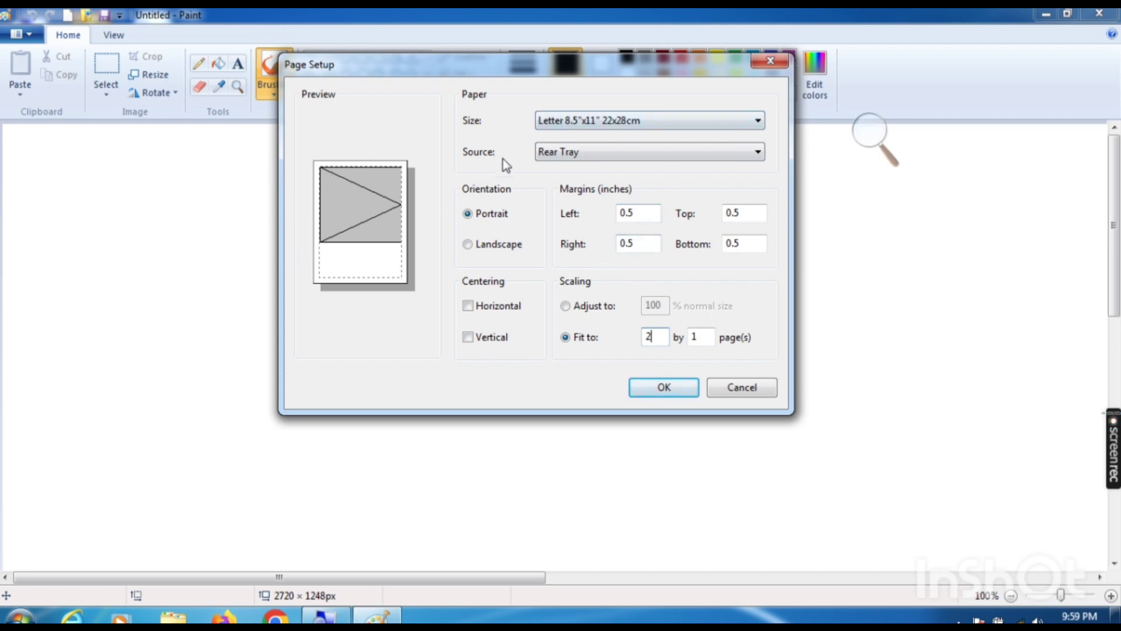
click(674, 389)
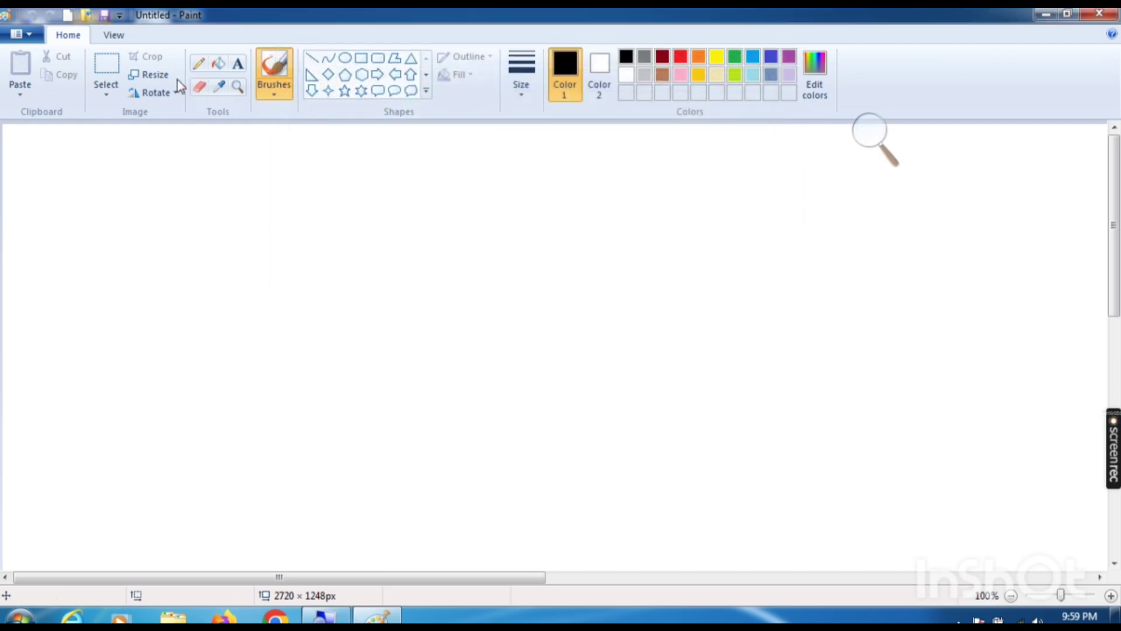
Dismiss the Print dialog without printing and open the print preview of the diamond and ellipse drawing.
click(26, 34)
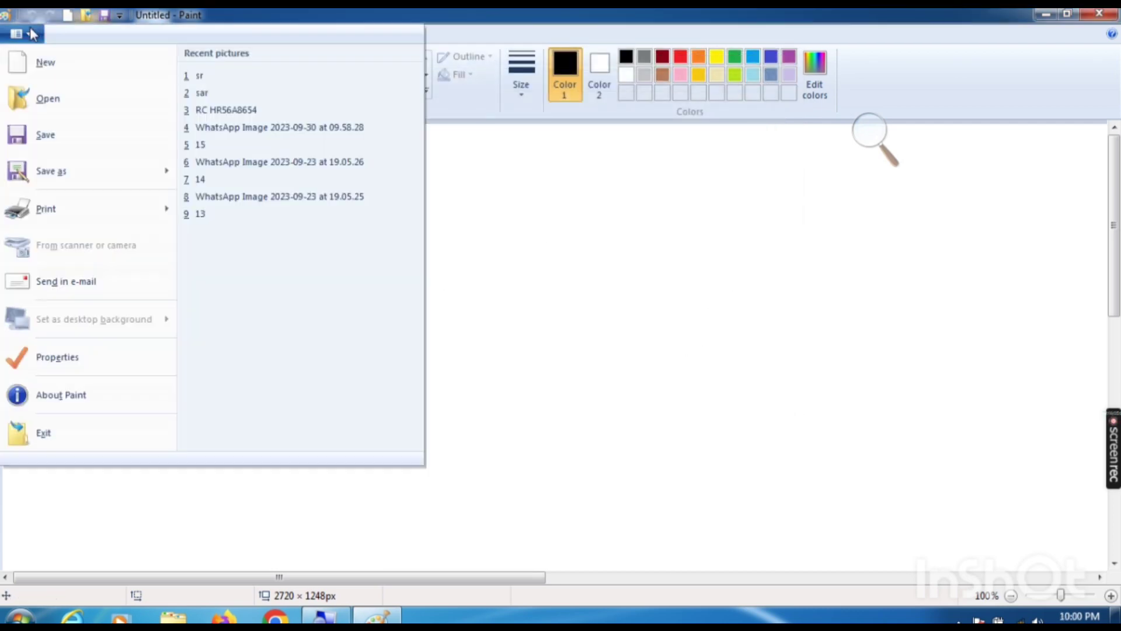
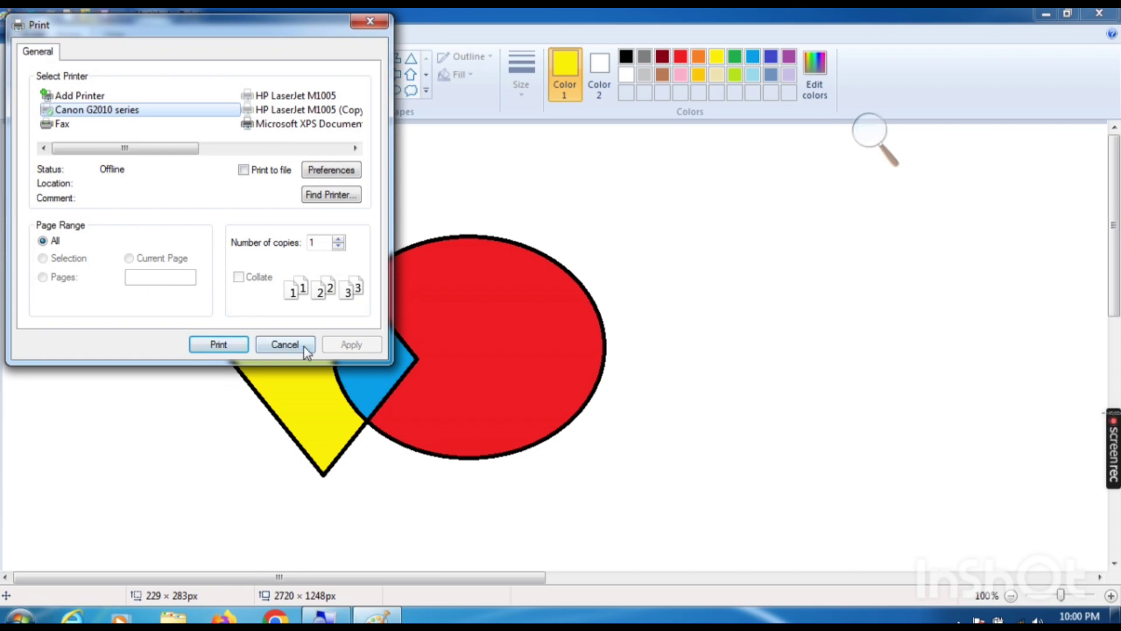
click(283, 344)
click(26, 36)
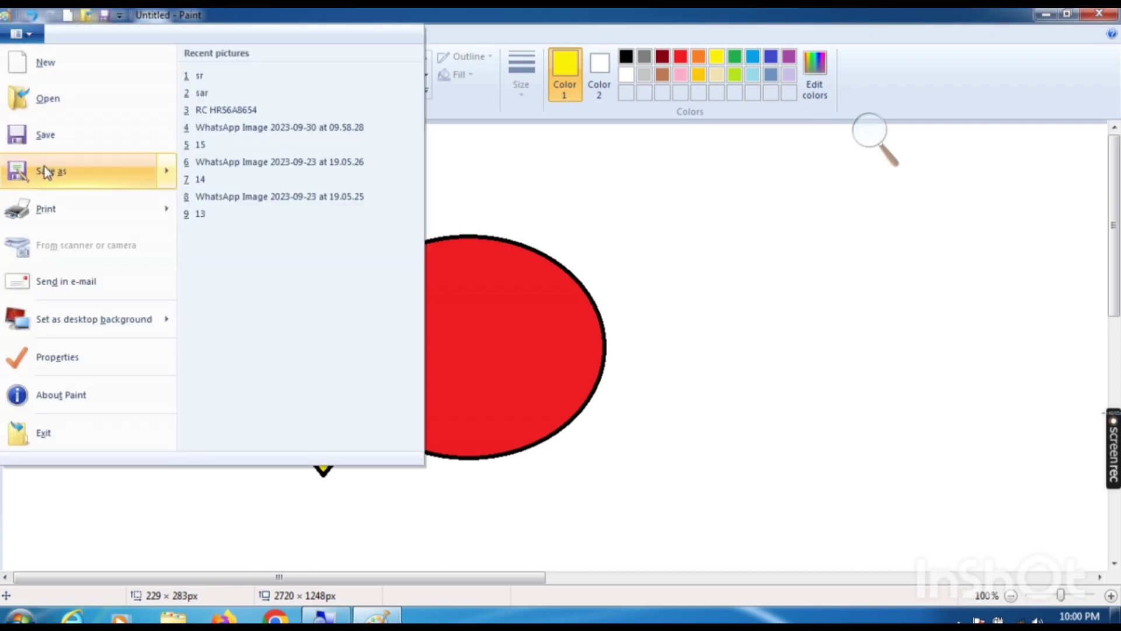
mouse_move(45, 201)
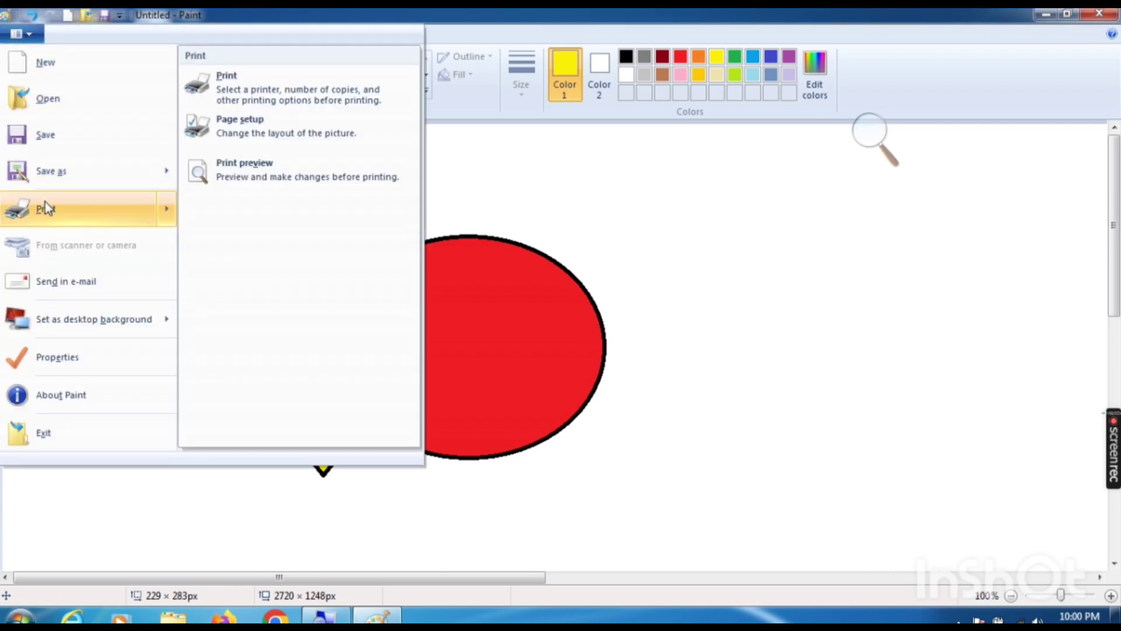
click(225, 181)
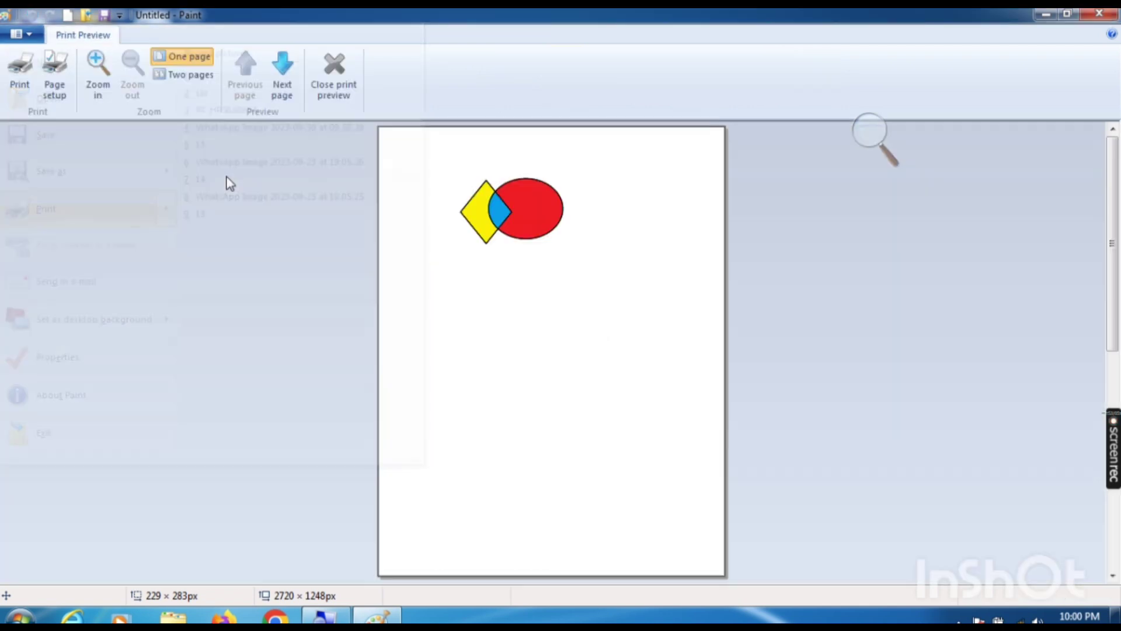
Zoom the print preview in and back out to the full page, and close the preview.
click(531, 231)
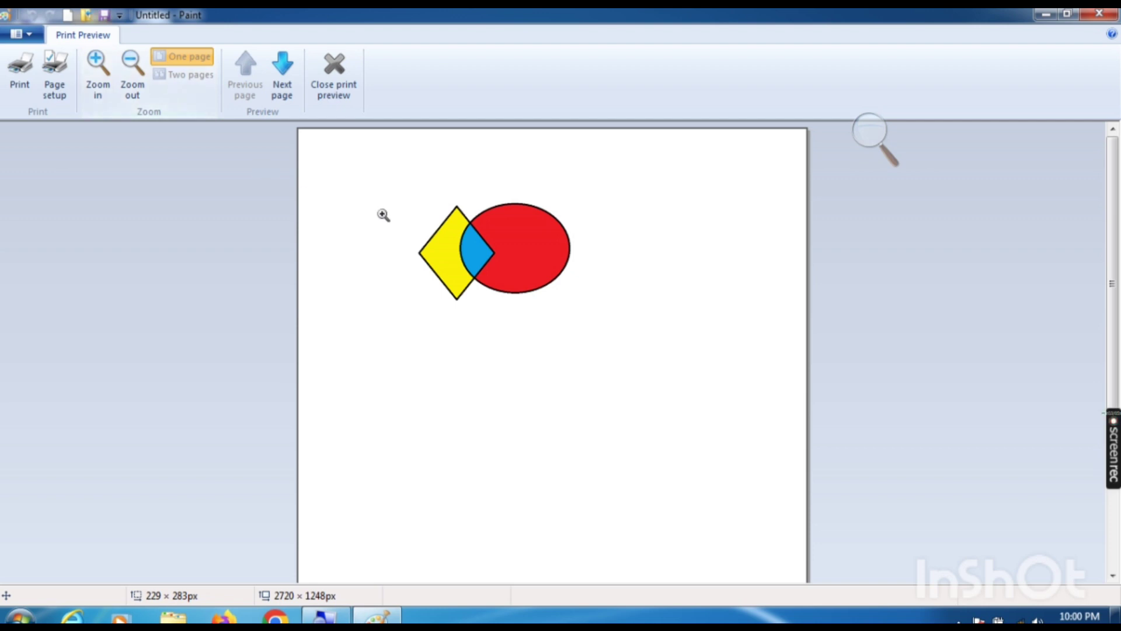
click(418, 234)
click(418, 234)
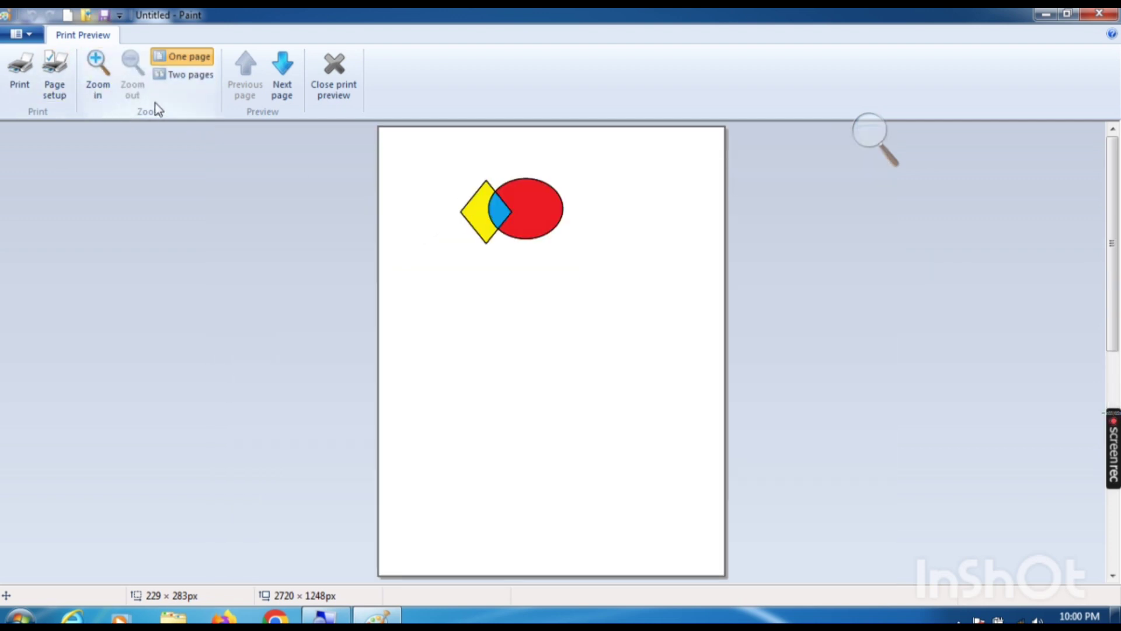
click(343, 75)
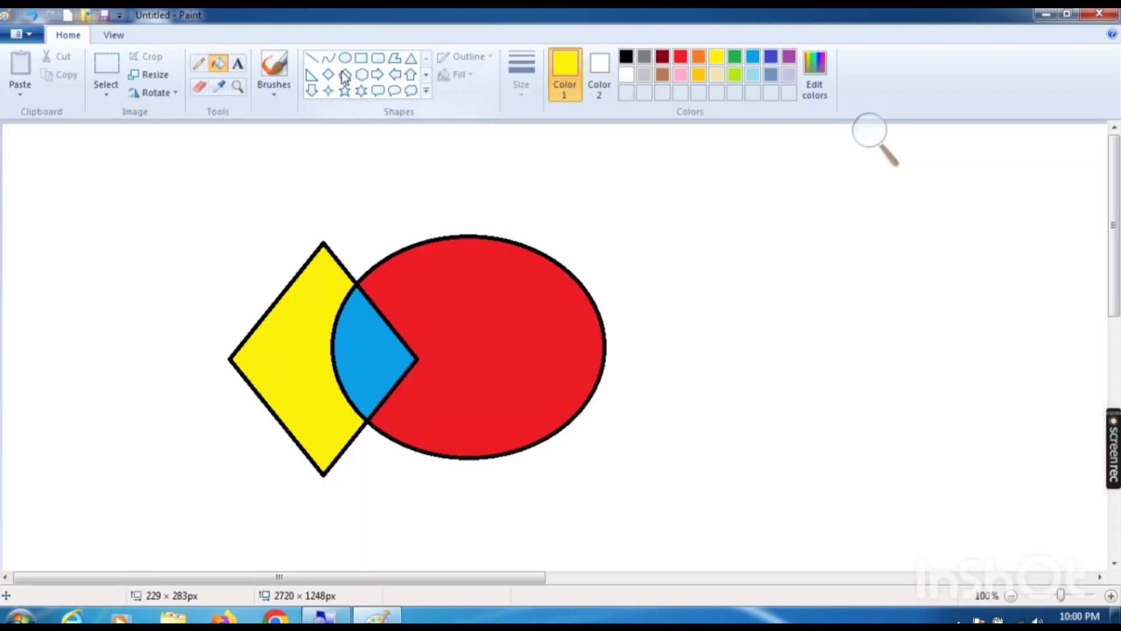
Examine the Print, From scanner or camera, Send in e-mail and Set as desktop background commands without applying any.
click(19, 37)
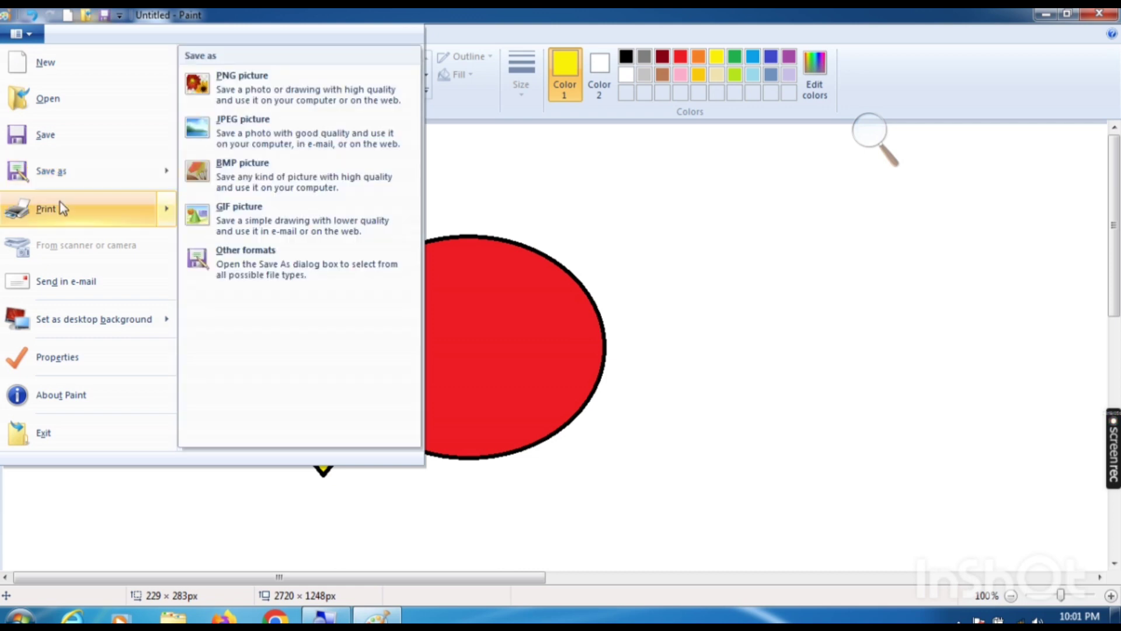
mouse_move(59, 210)
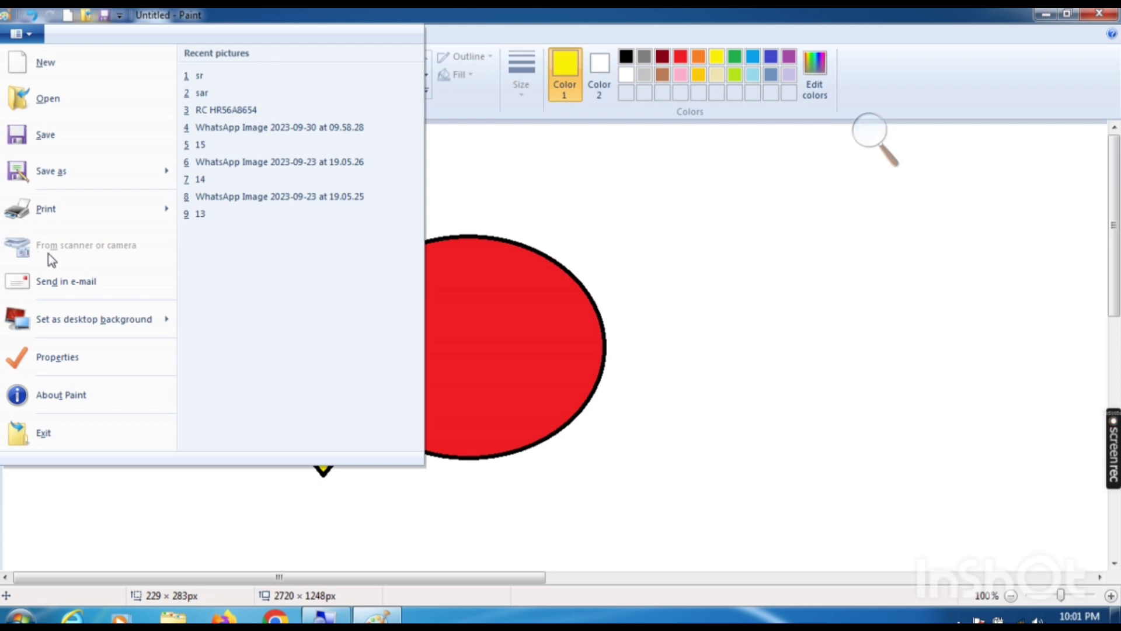
click(714, 285)
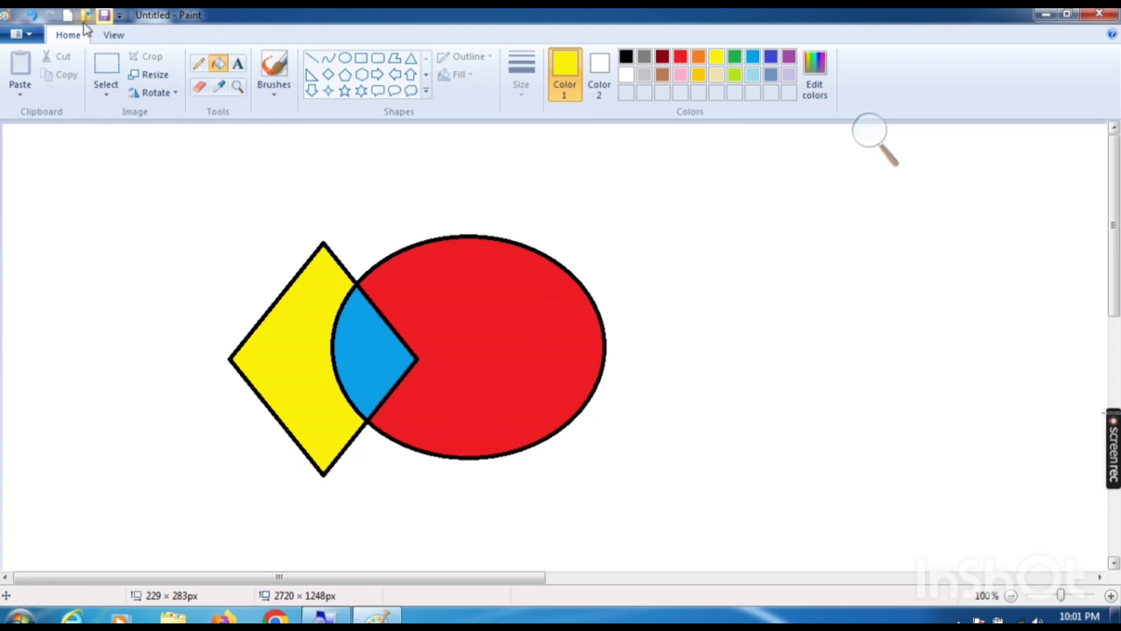
click(23, 35)
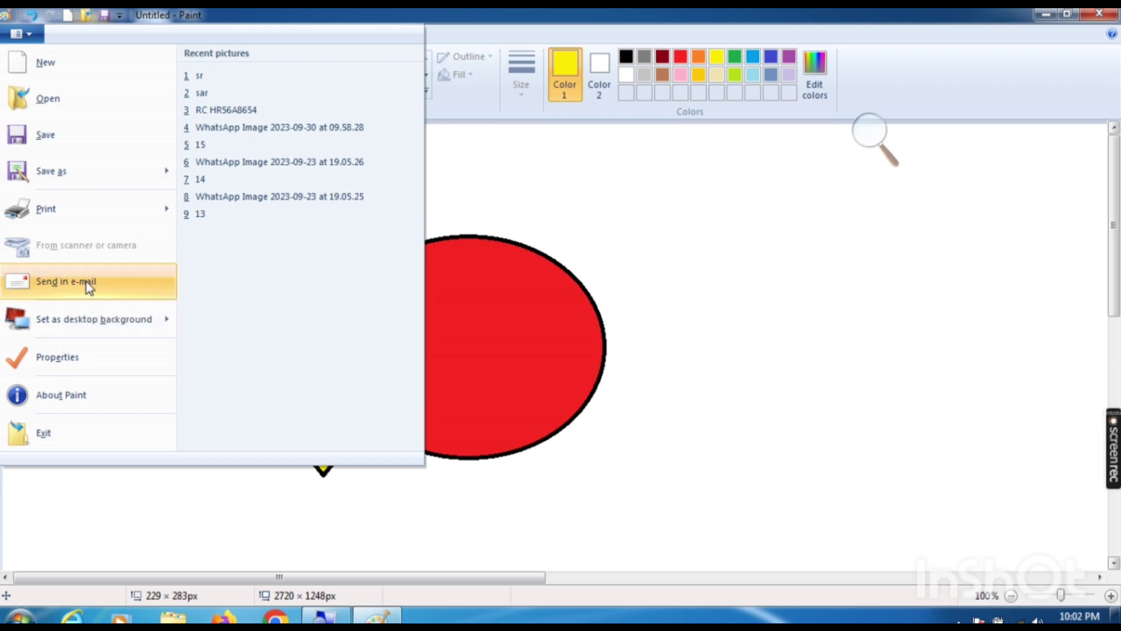
mouse_move(81, 326)
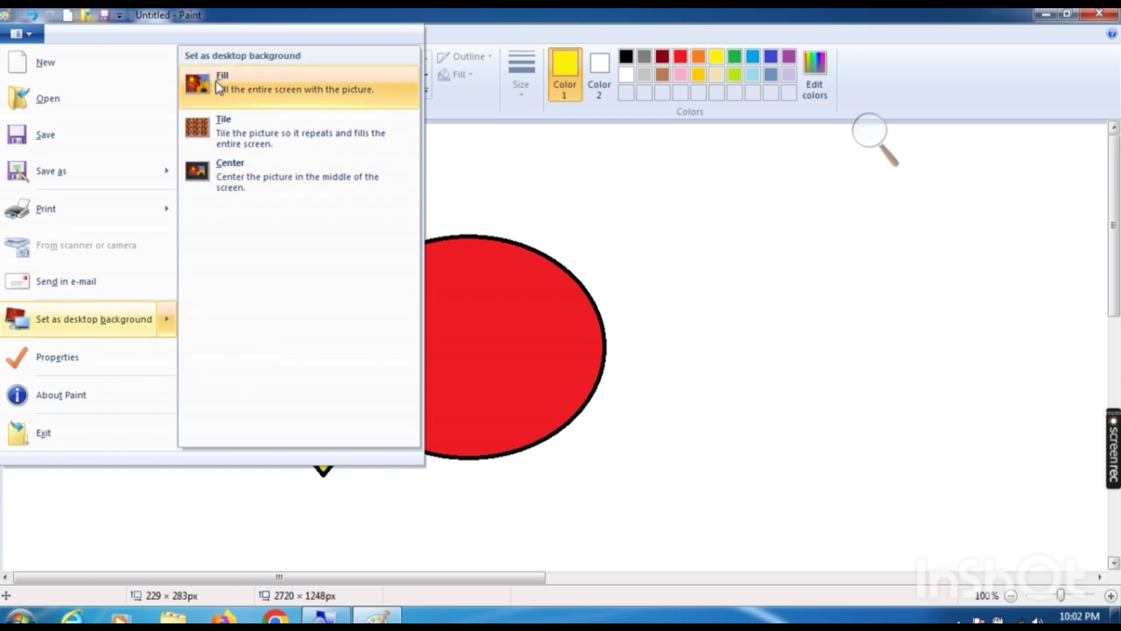
click(663, 188)
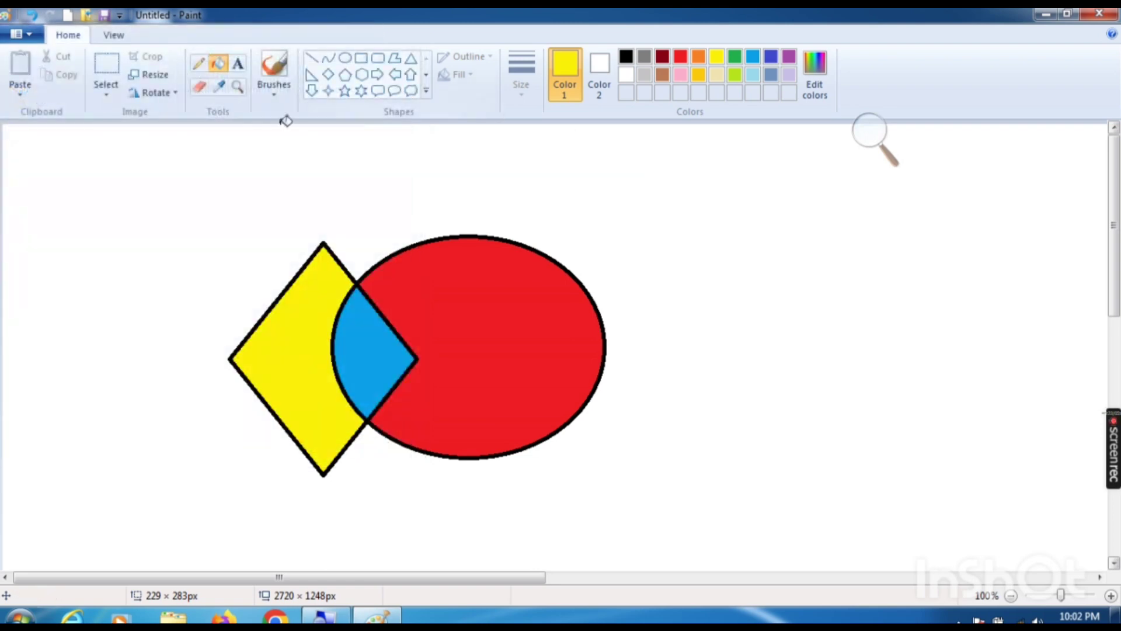
Set the drawing as the desktop background with the Fill option, agreeing to save the file first.
click(21, 30)
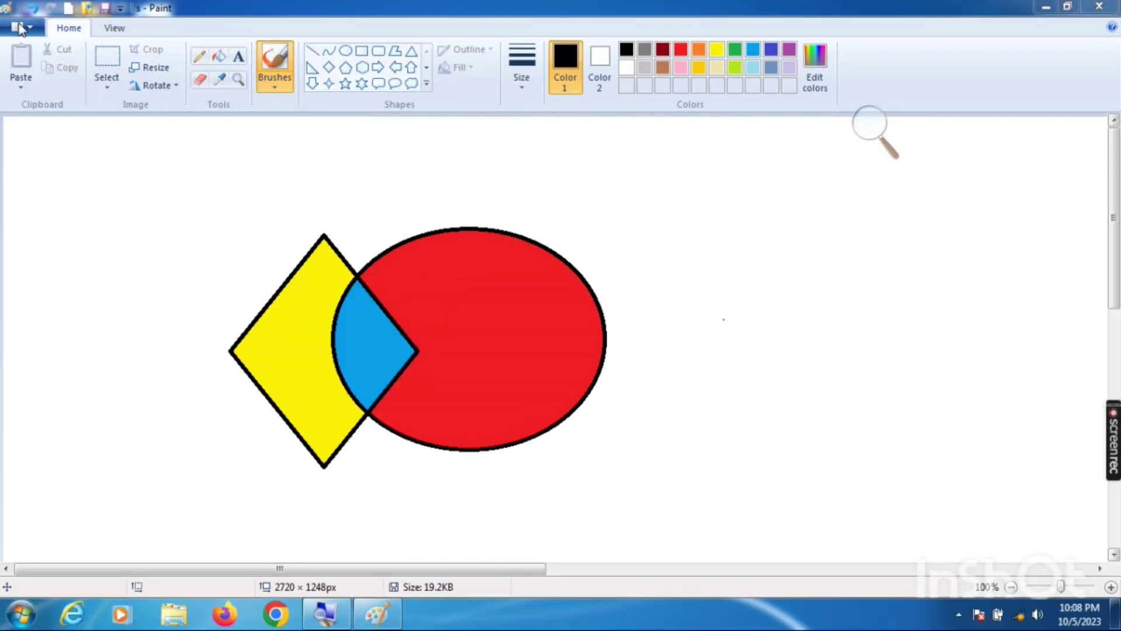
click(21, 27)
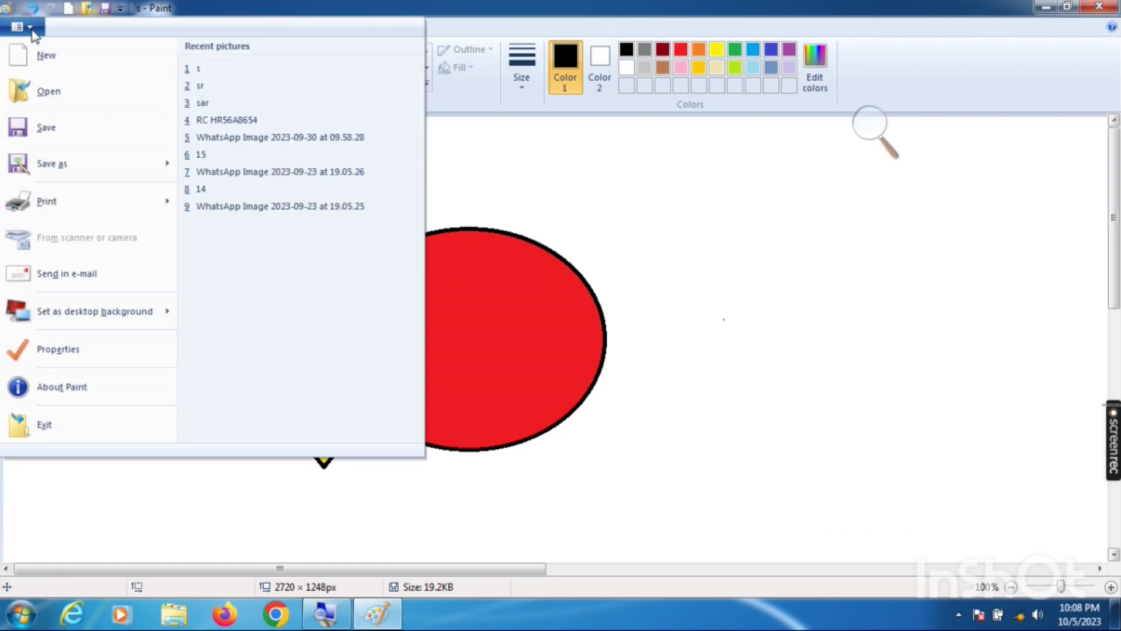
mouse_move(60, 312)
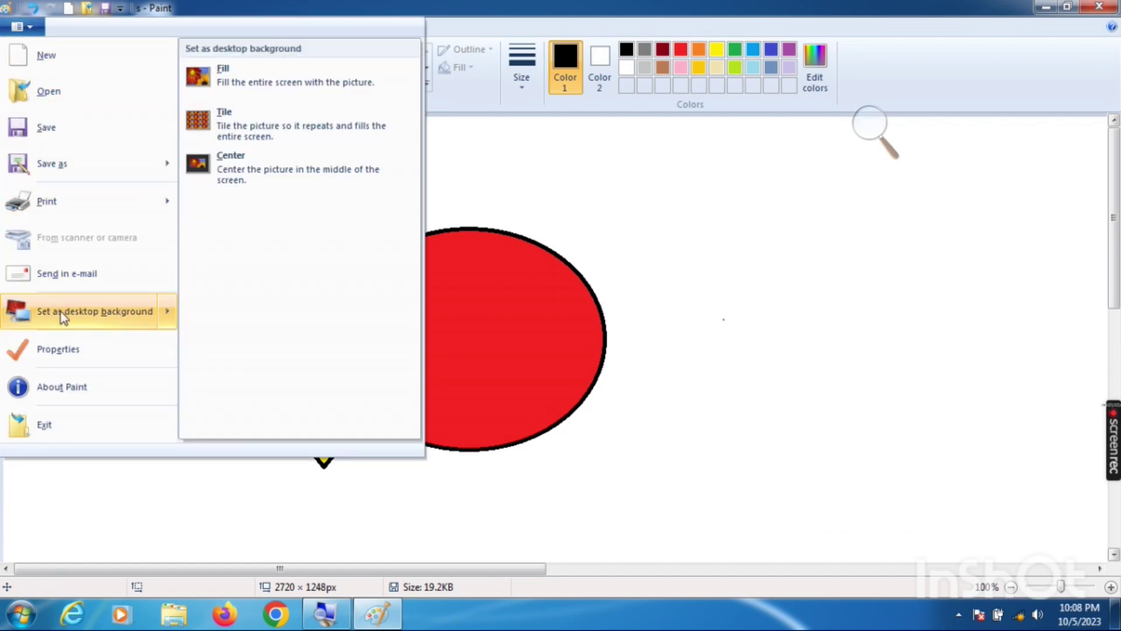
click(263, 77)
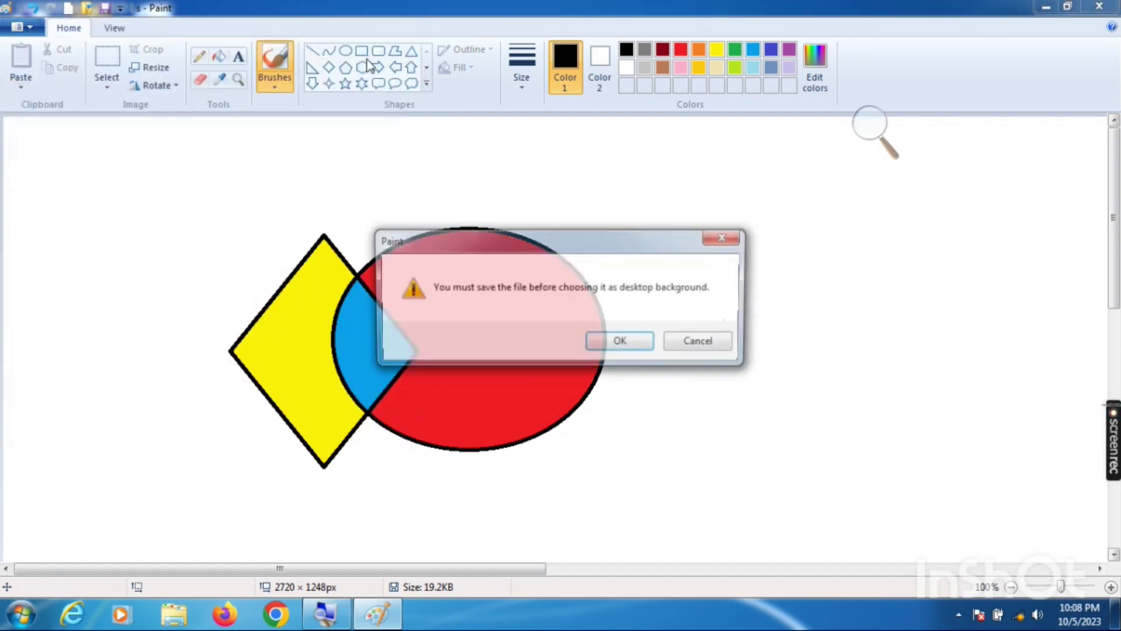
click(618, 344)
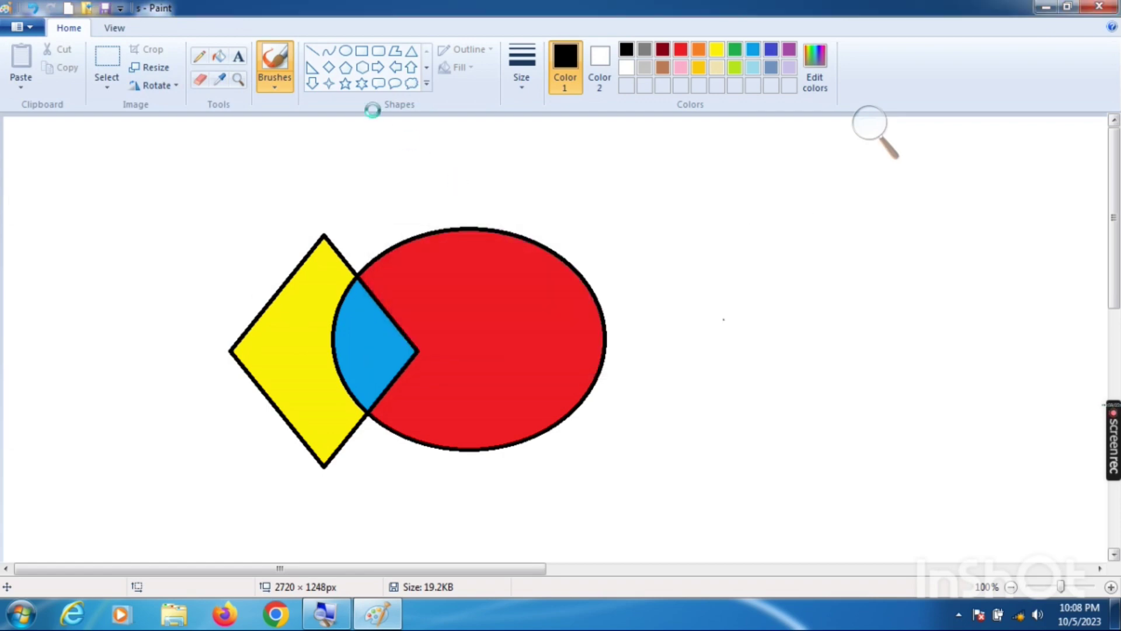
Examine the Tile and Center background options, view the drawing on the desktop, and return to the picture.
click(30, 29)
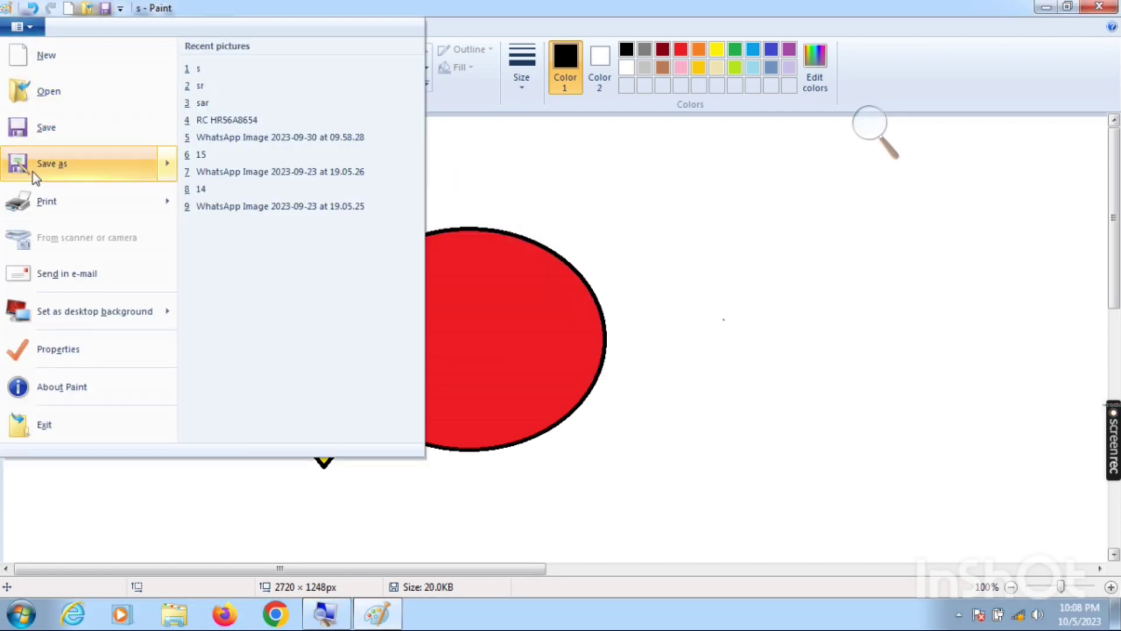
mouse_move(74, 317)
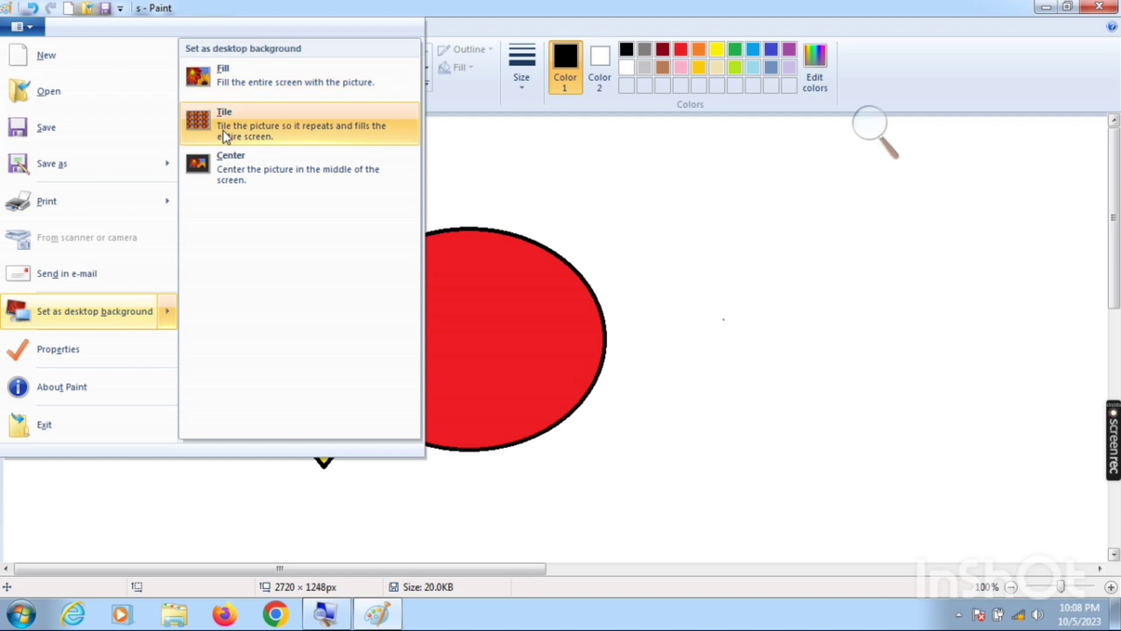
click(573, 187)
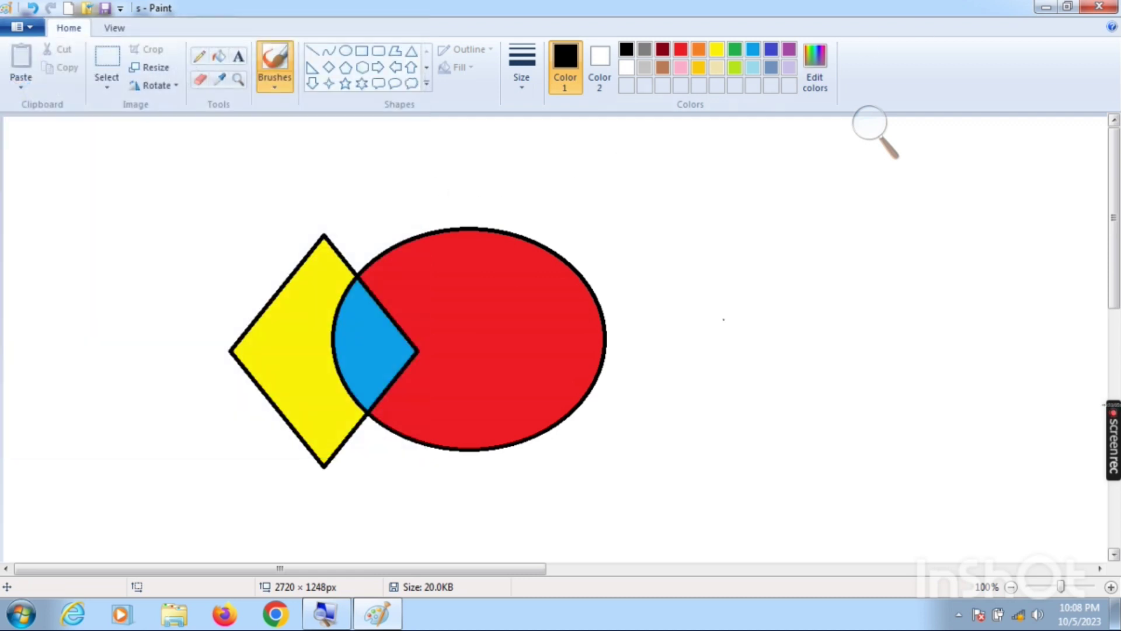
click(1044, 8)
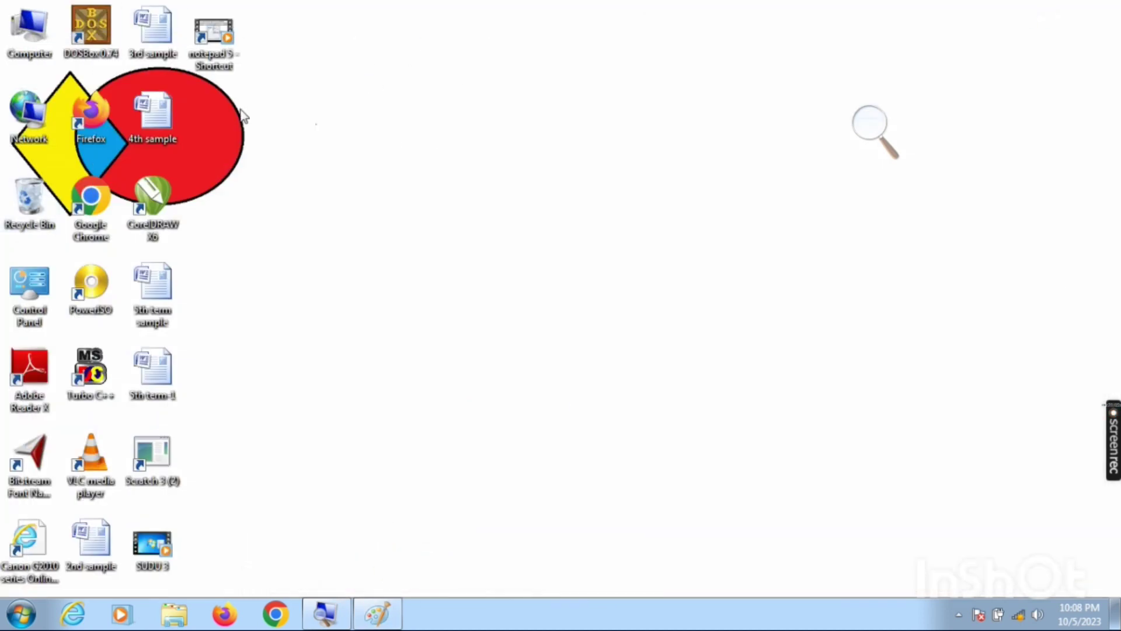
click(377, 613)
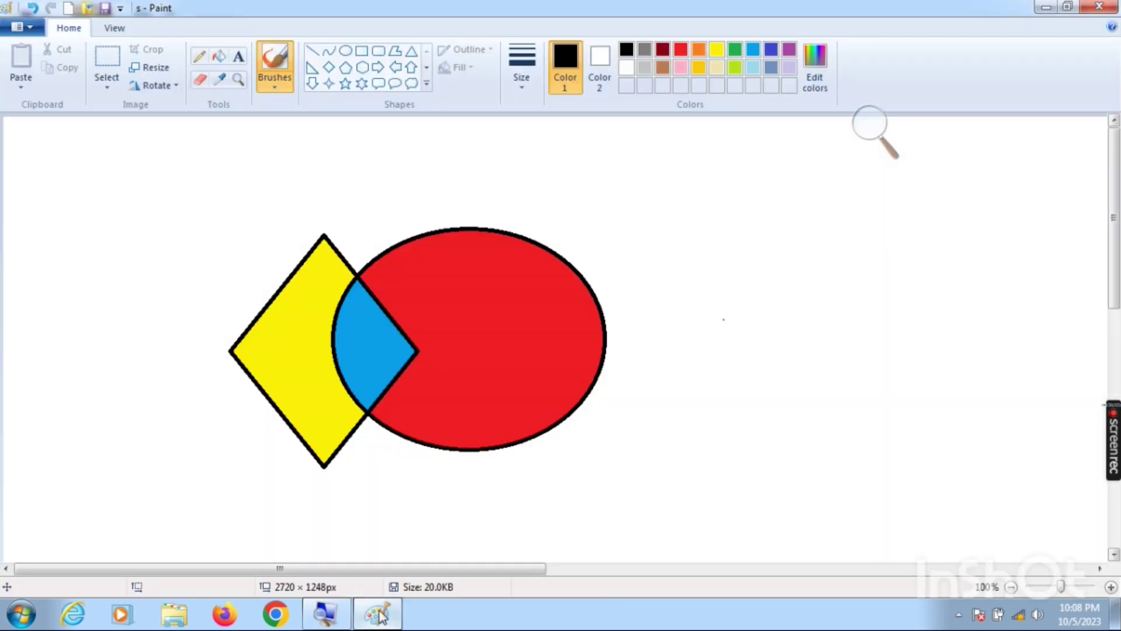
Set the drawing as a tiled desktop background, check it on the desktop, and return to the maximized picture.
click(19, 27)
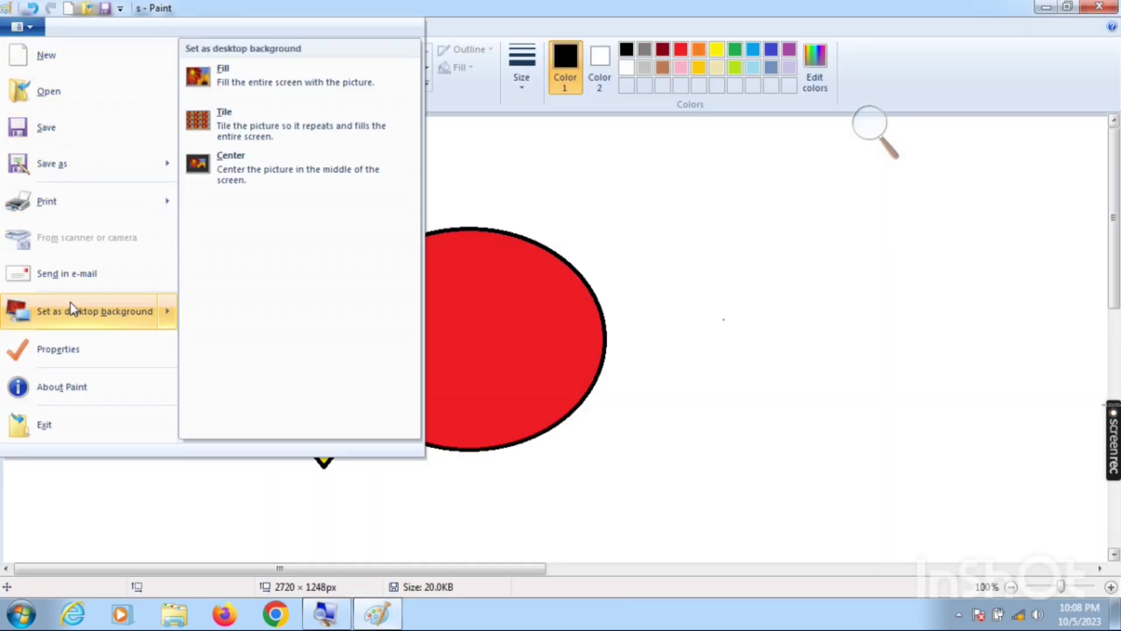
click(271, 117)
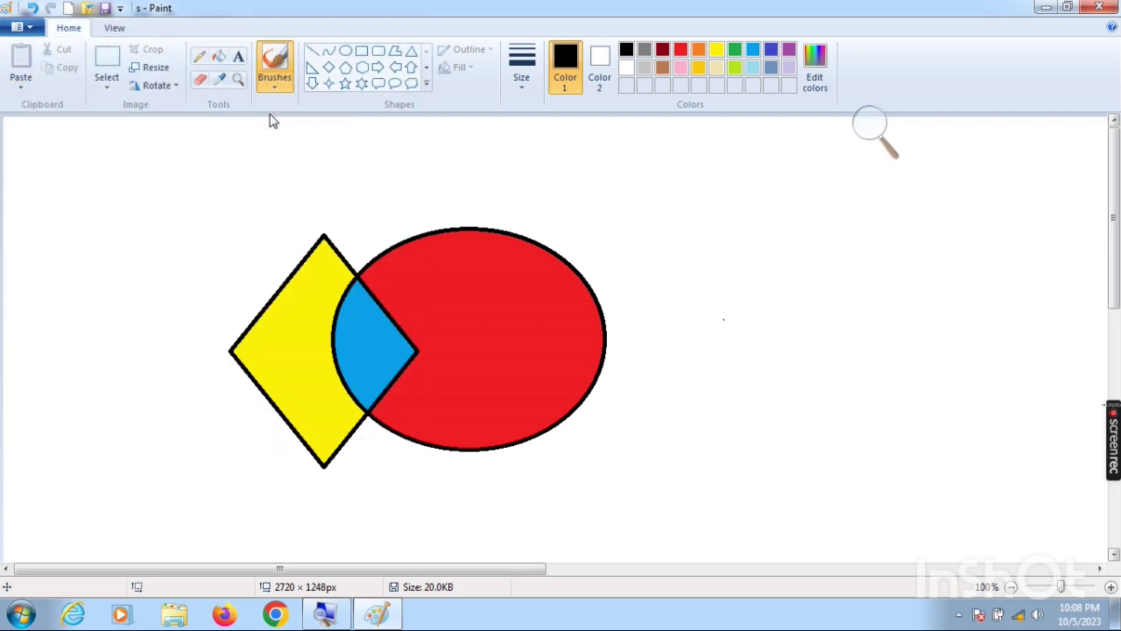
click(1046, 7)
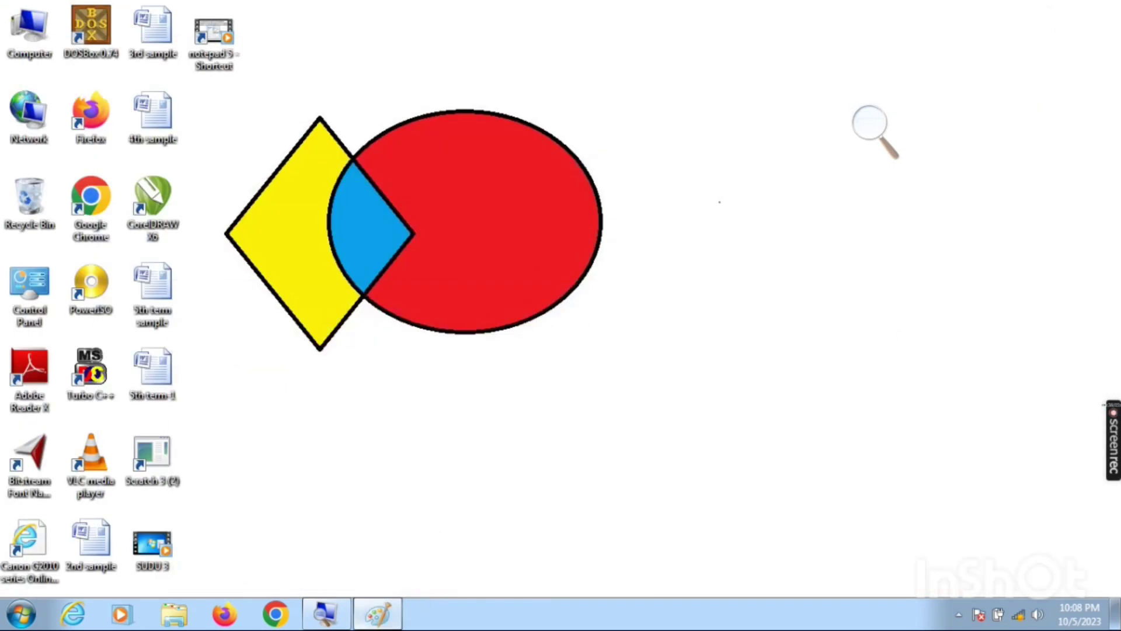
click(376, 613)
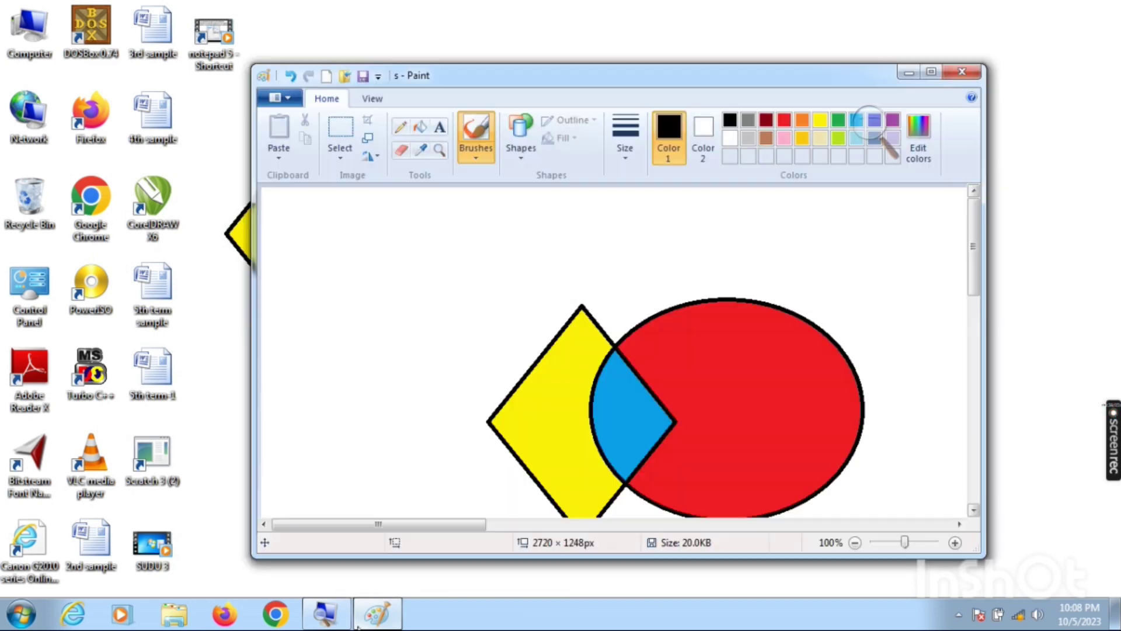
click(933, 71)
Open the Image Properties dialog, try Inches as the unit, and set the units to Centimeters.
click(22, 27)
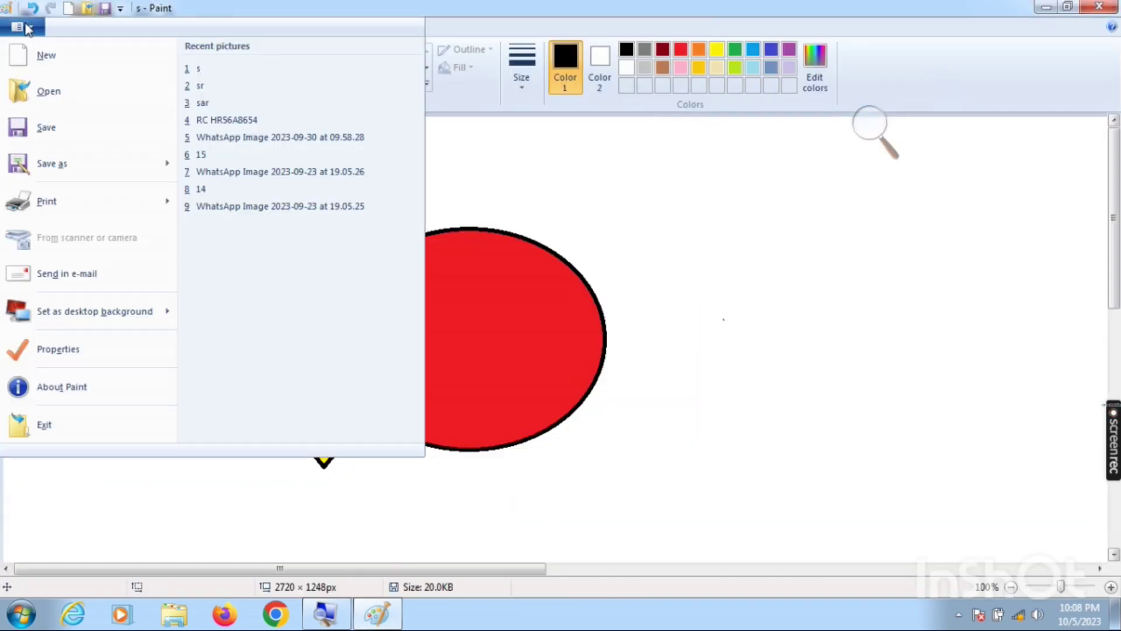
mouse_move(55, 313)
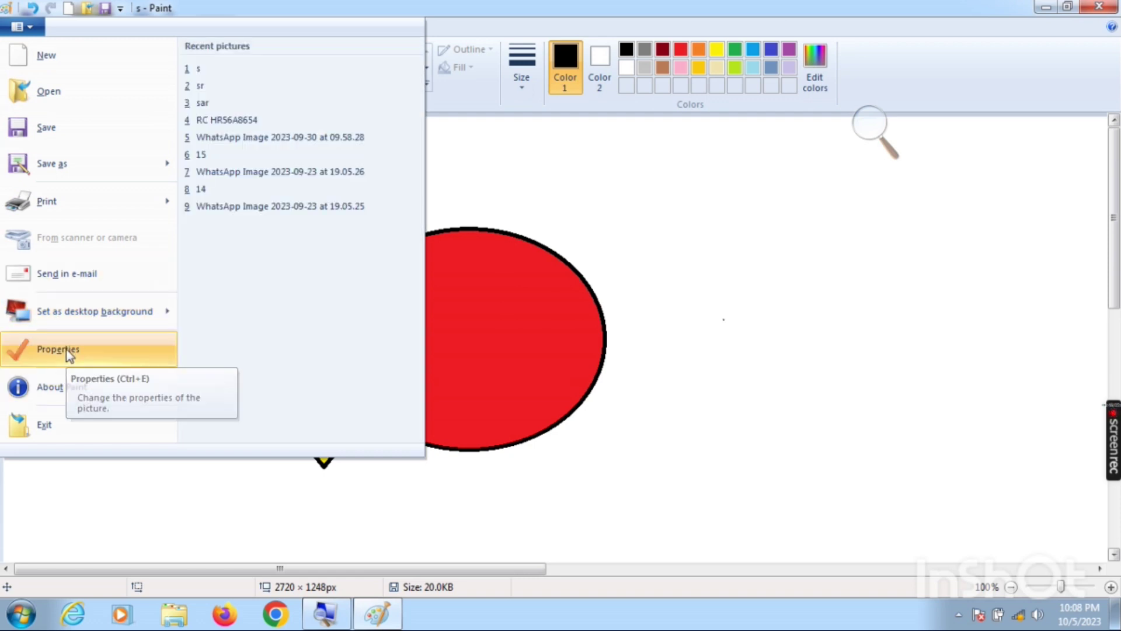
click(65, 350)
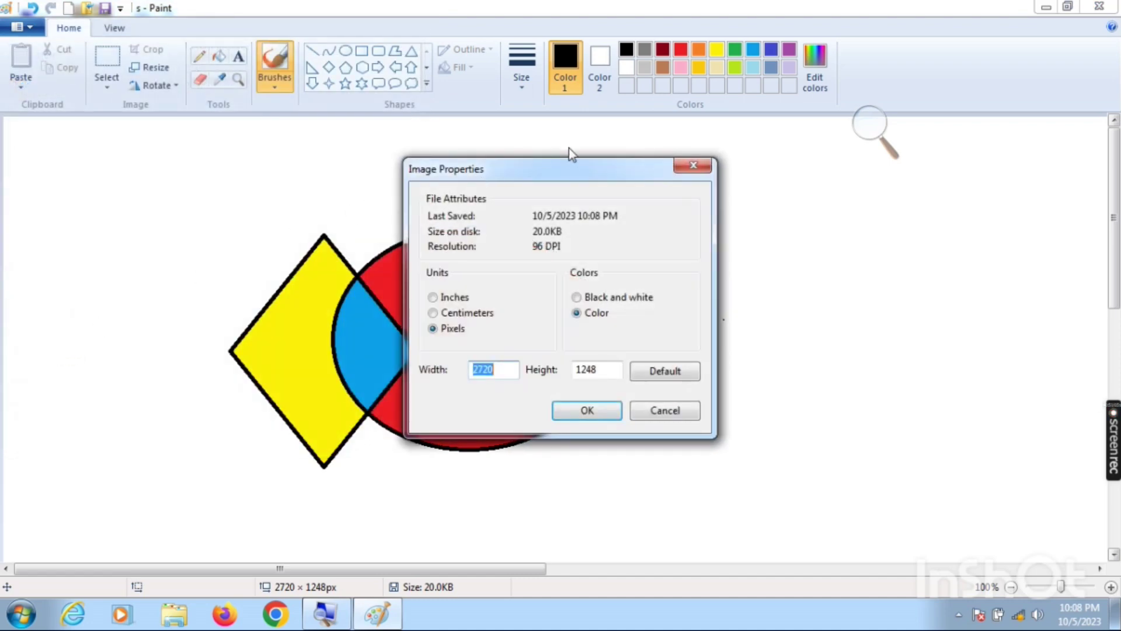
drag(560, 169, 561, 127)
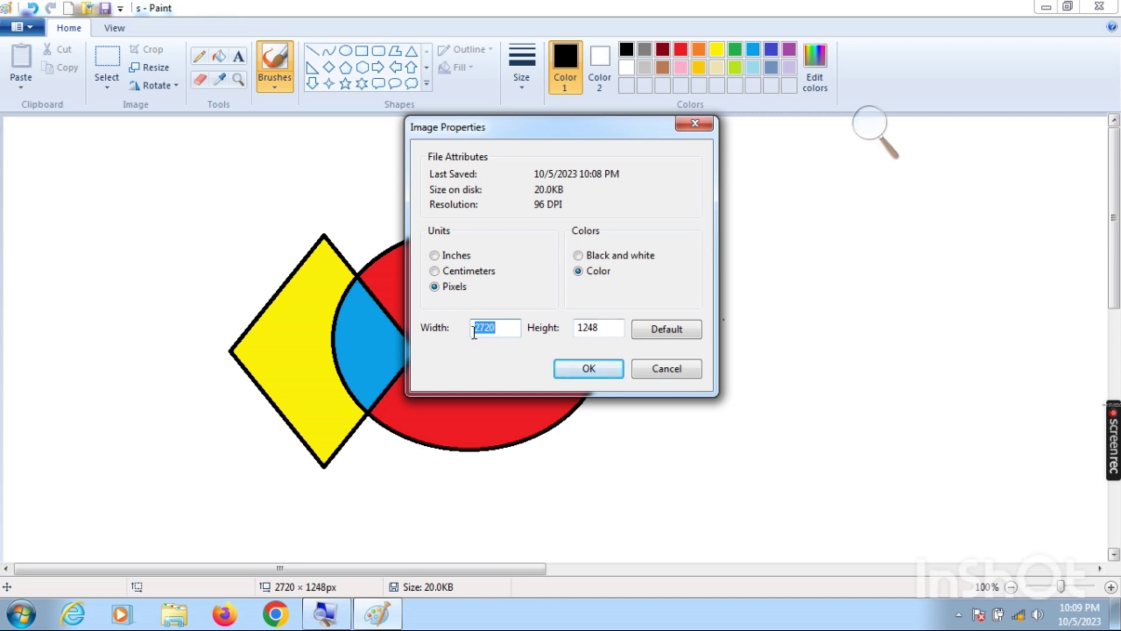
click(435, 271)
click(435, 255)
click(443, 272)
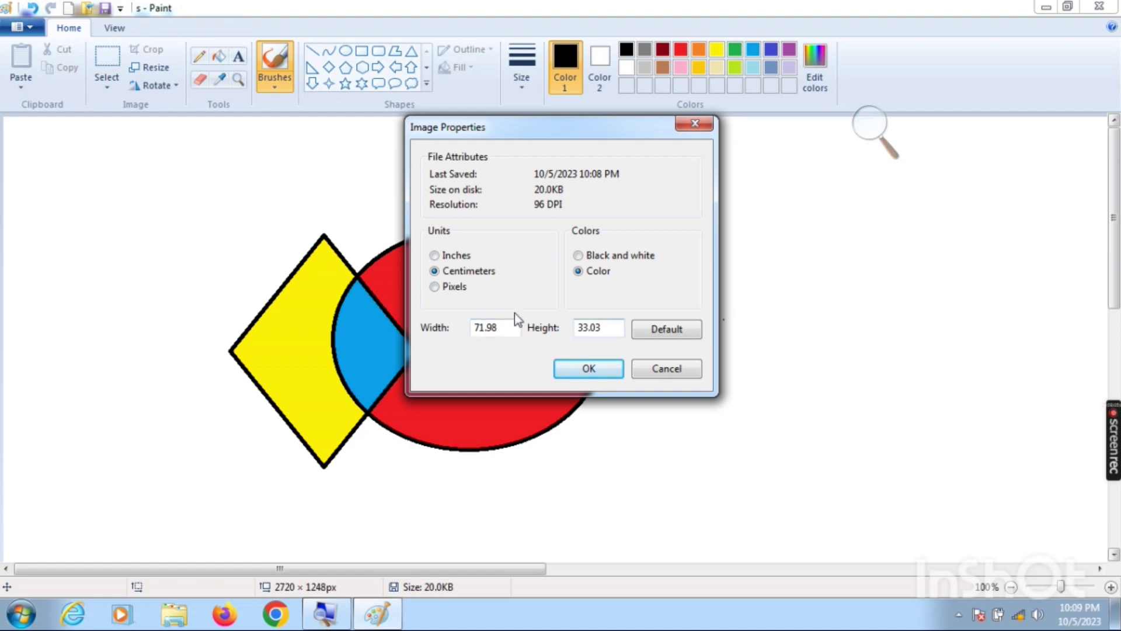
Compare the image's width and height in inches, centimeters and pixels, and apply Pixels as the unit.
click(439, 255)
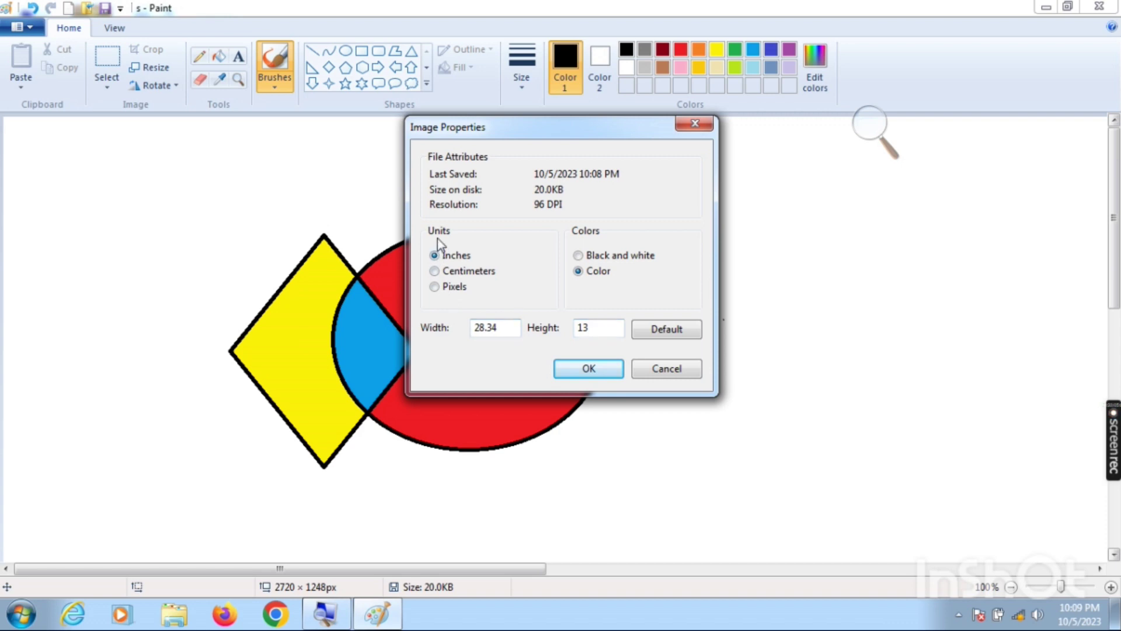
click(435, 272)
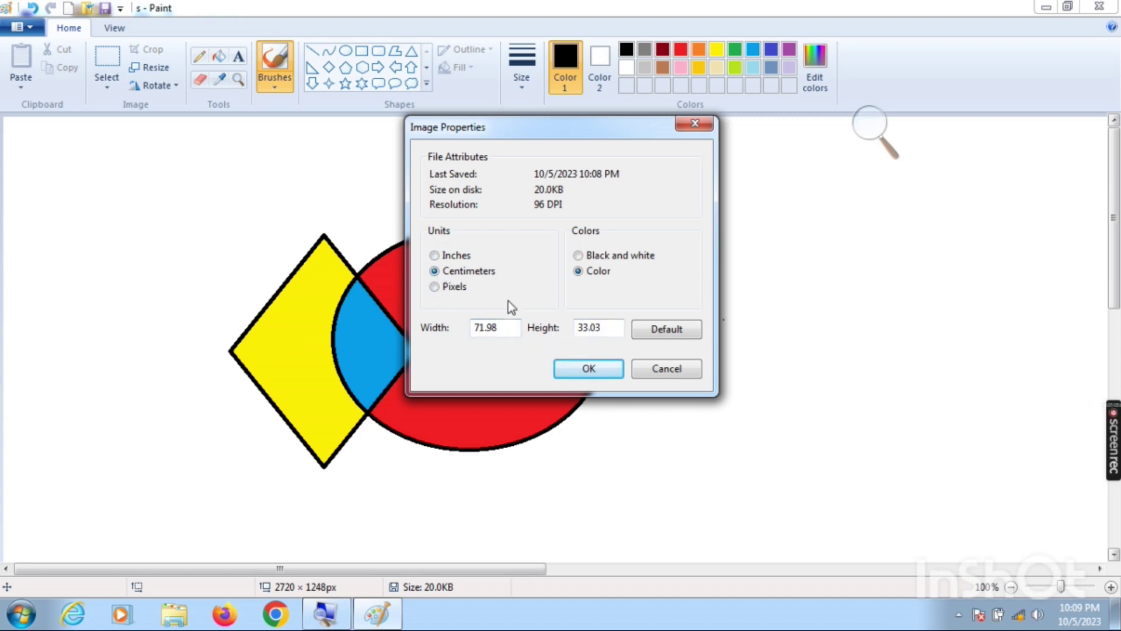
click(435, 286)
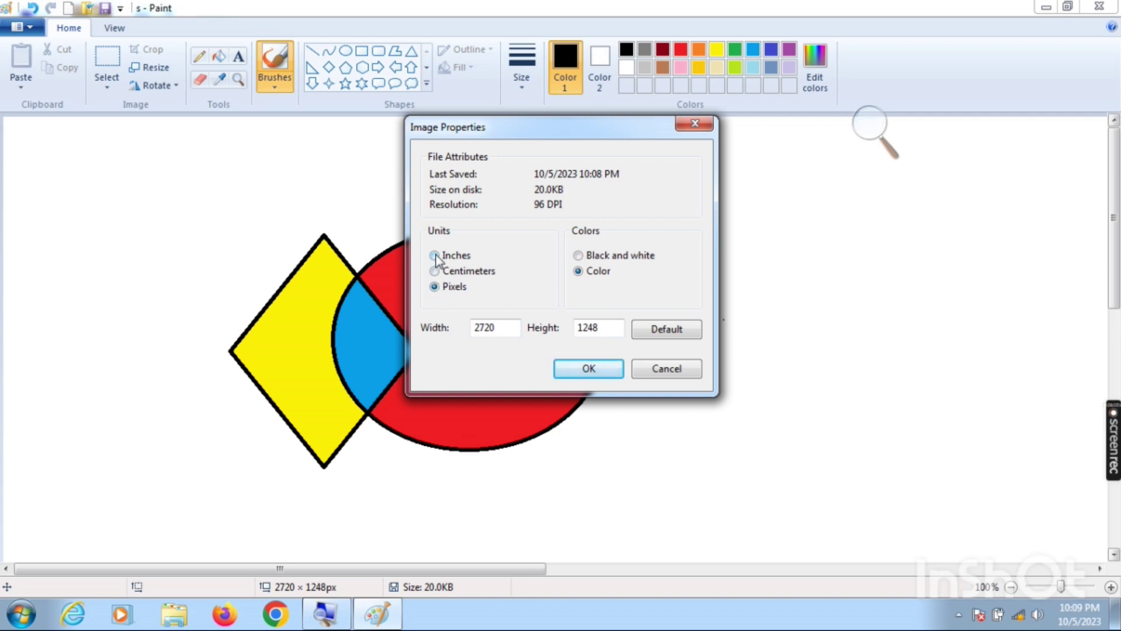
click(435, 271)
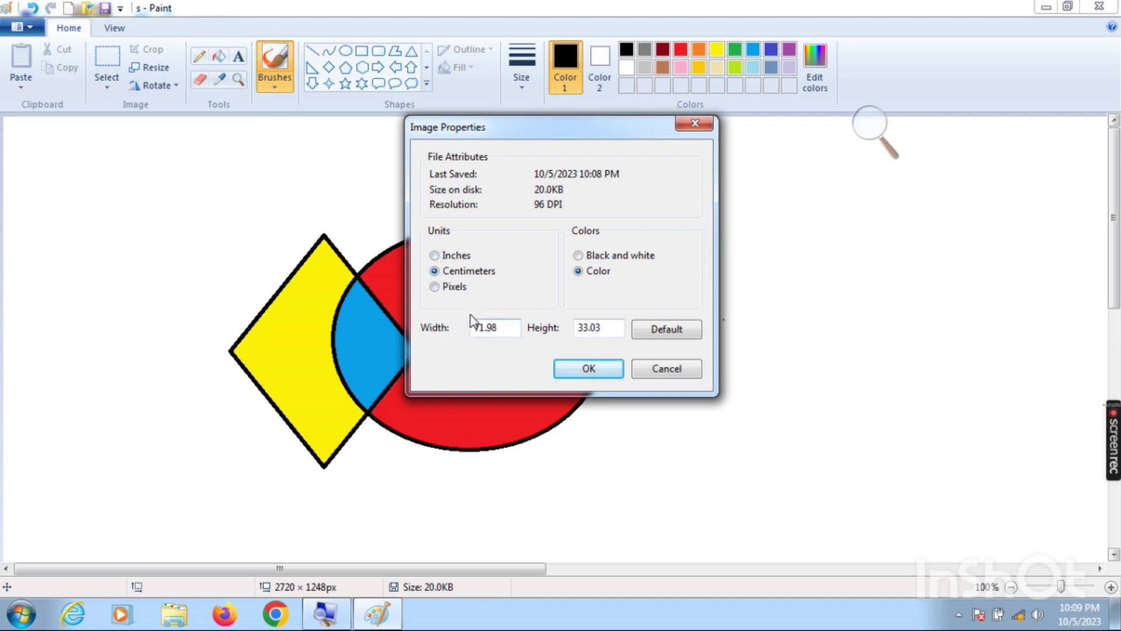
click(435, 255)
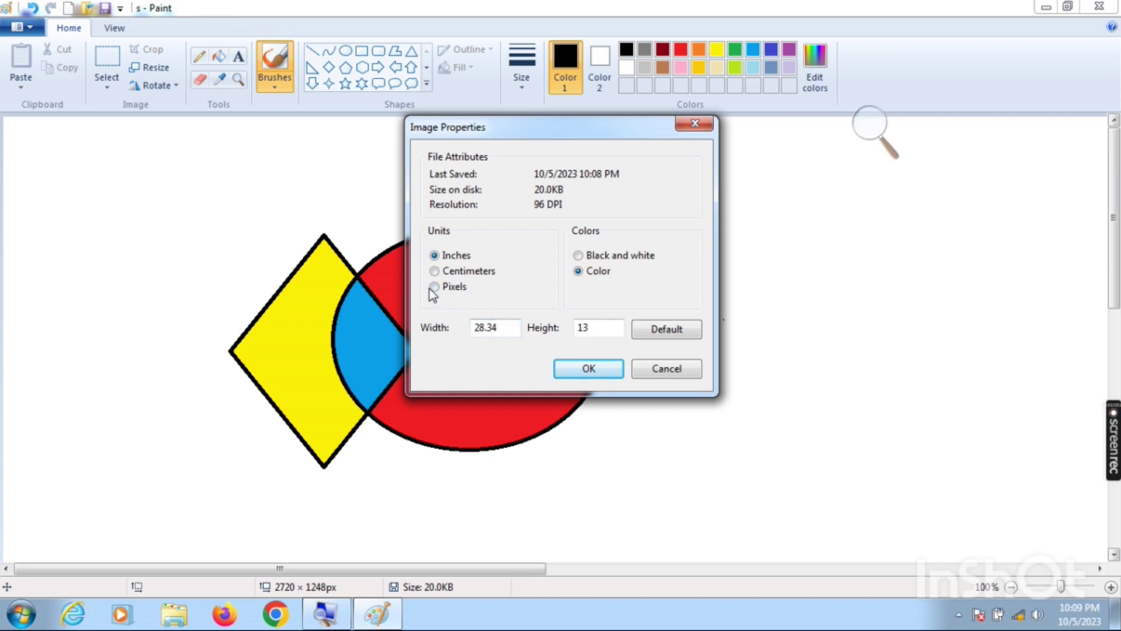
click(435, 286)
click(586, 368)
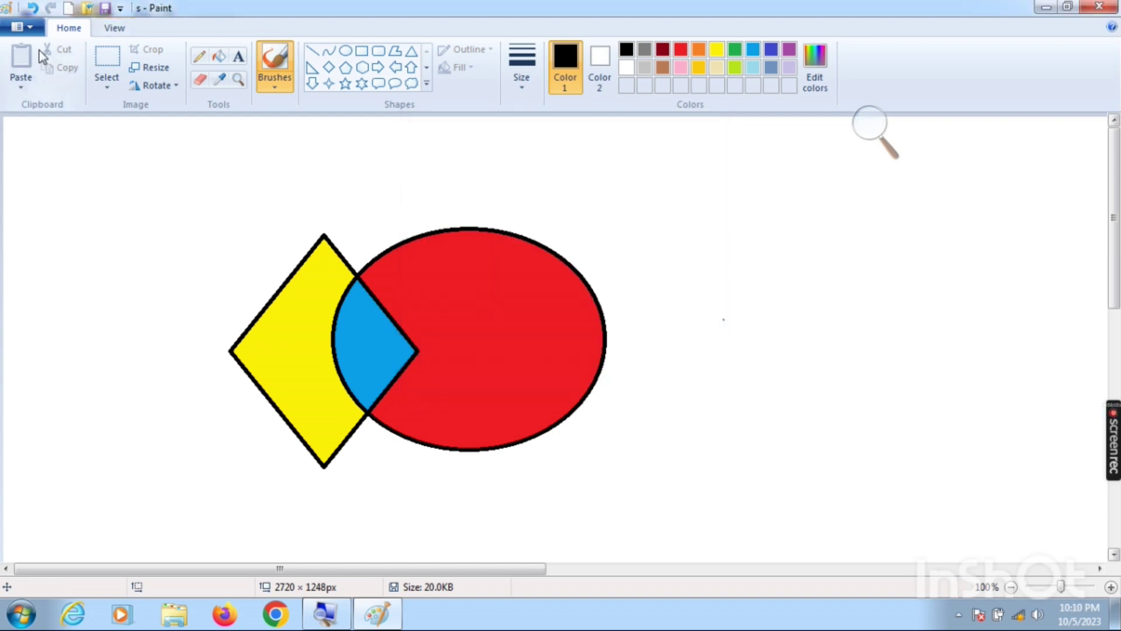
View the About Paint version and license information, and close it.
click(24, 28)
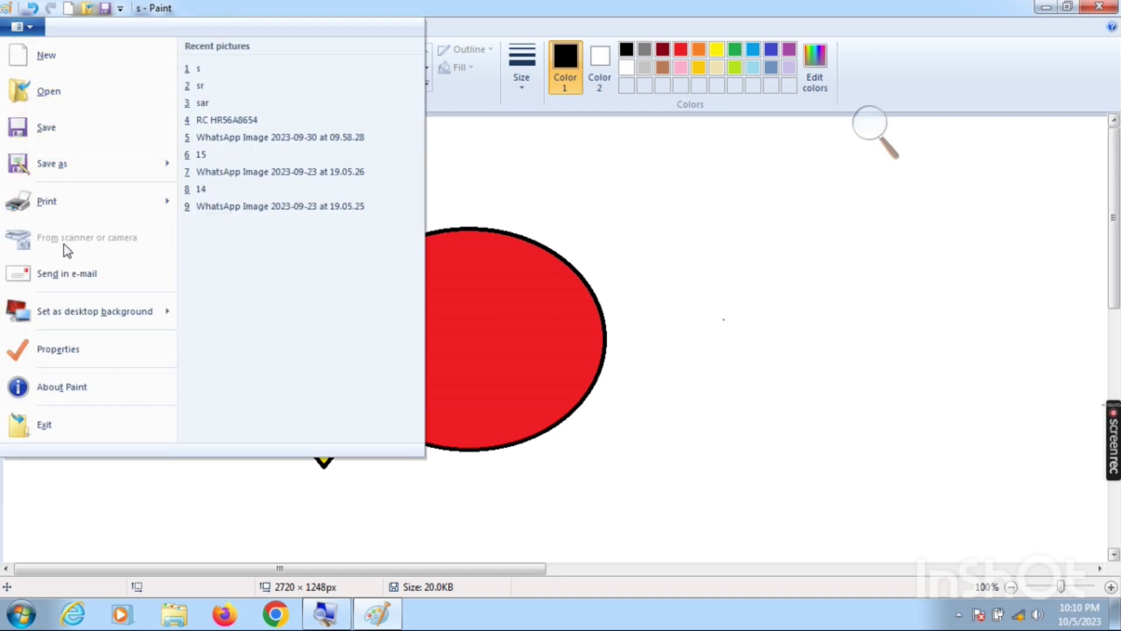
click(59, 388)
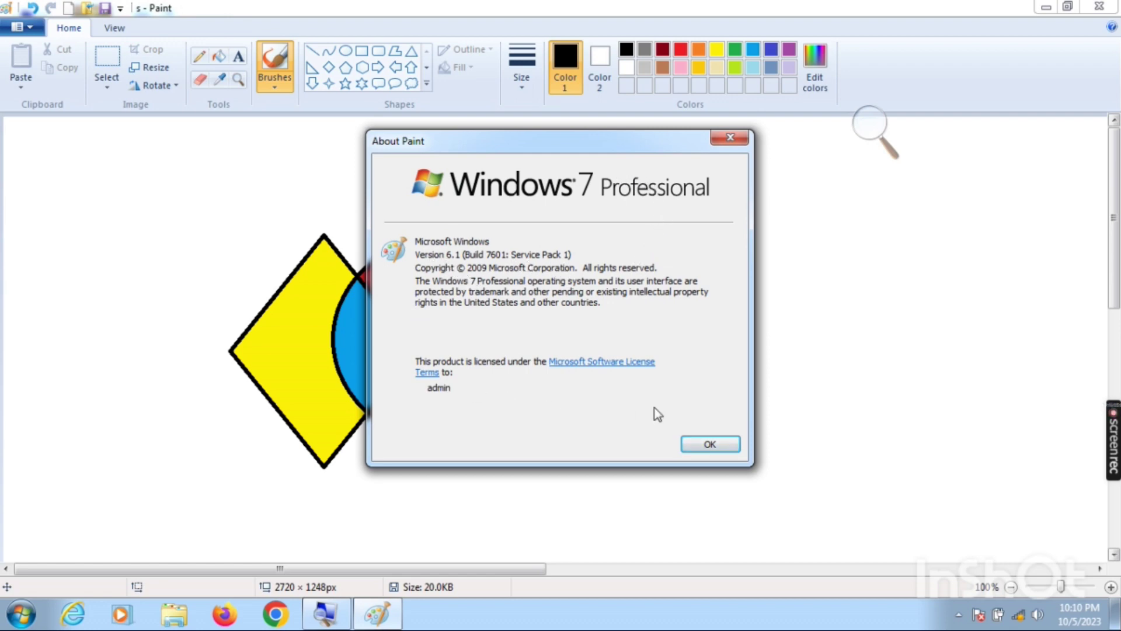
click(710, 444)
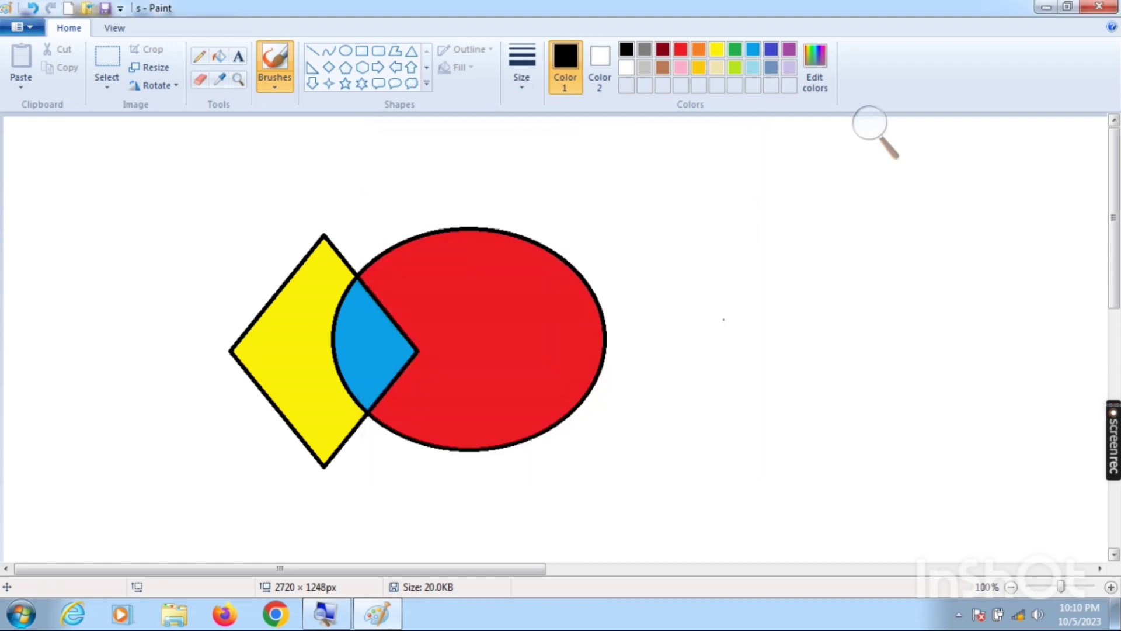
Exit Paint and start it again from the desktop with a blank picture.
click(21, 27)
click(22, 26)
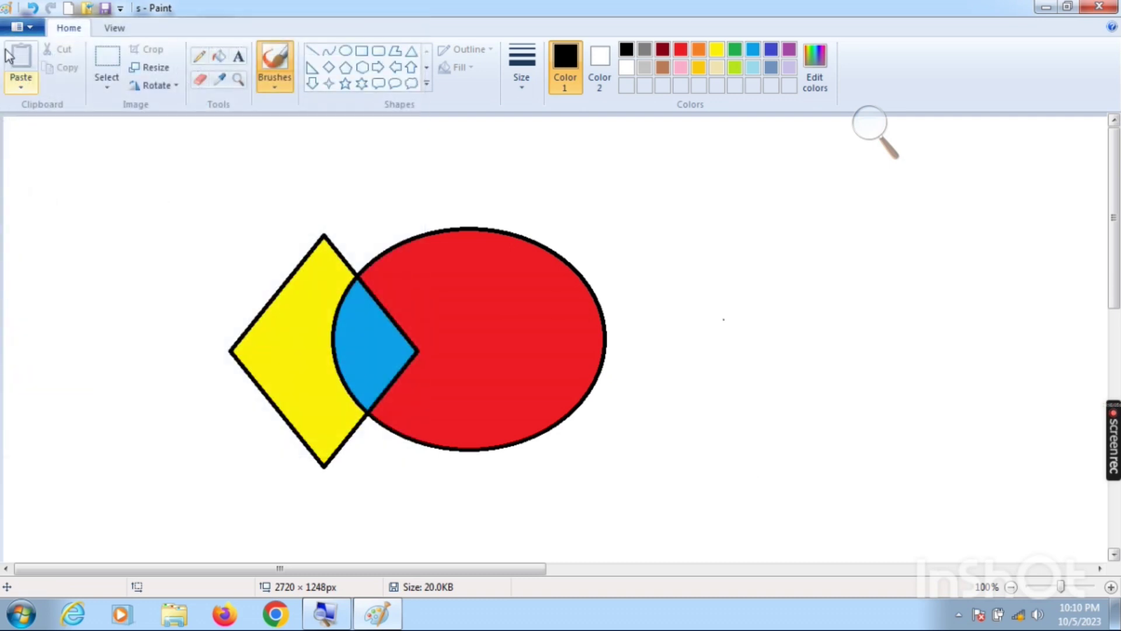
click(21, 27)
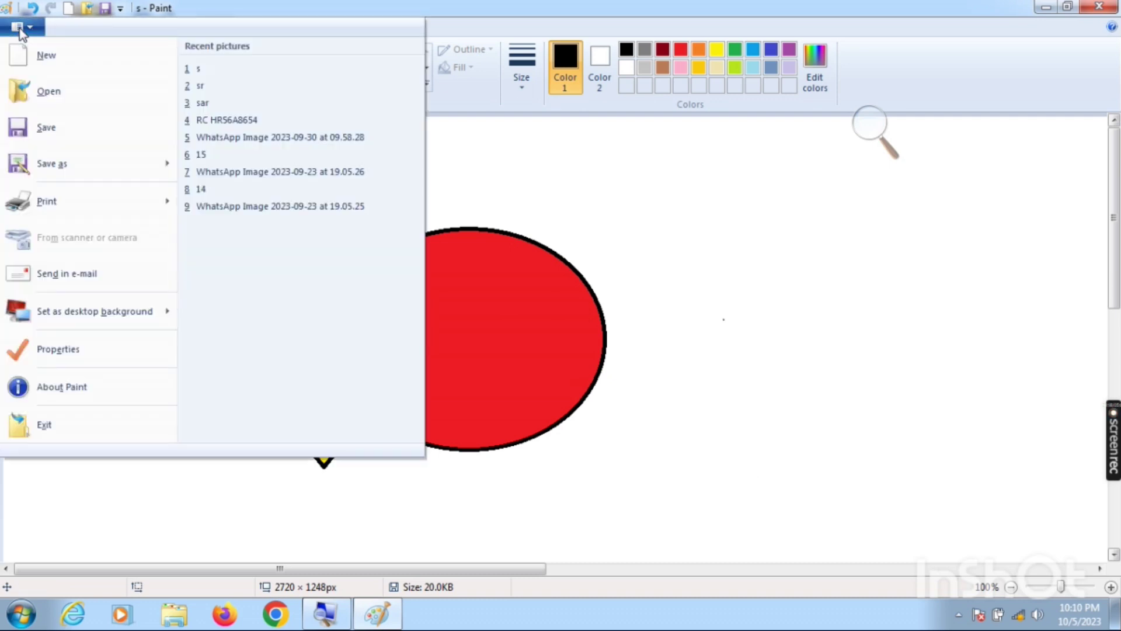
click(46, 425)
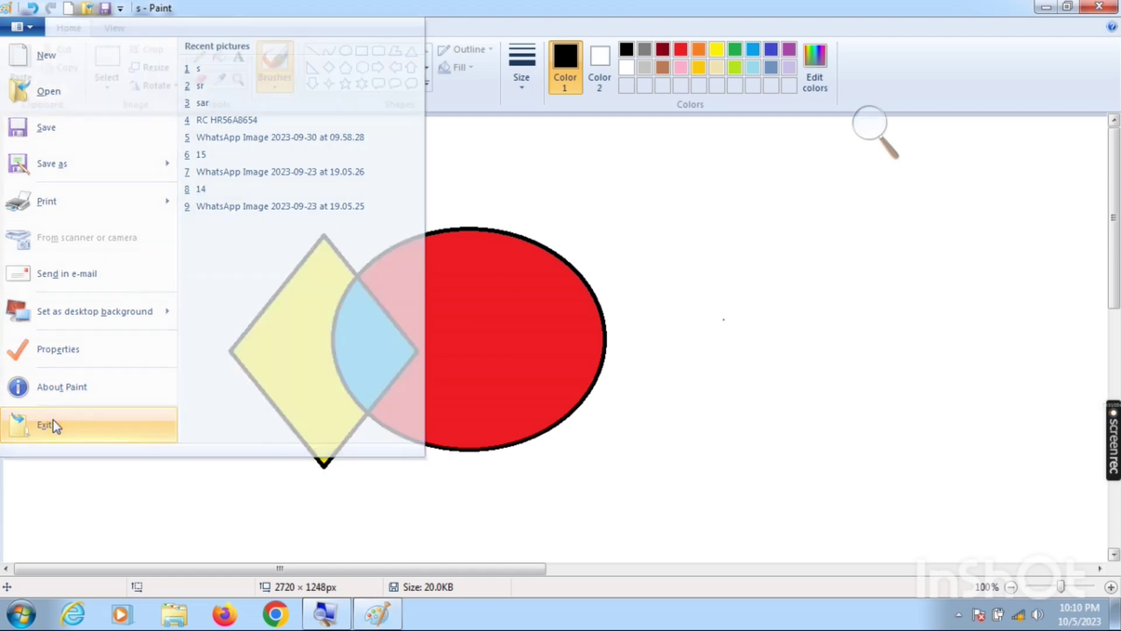
click(17, 619)
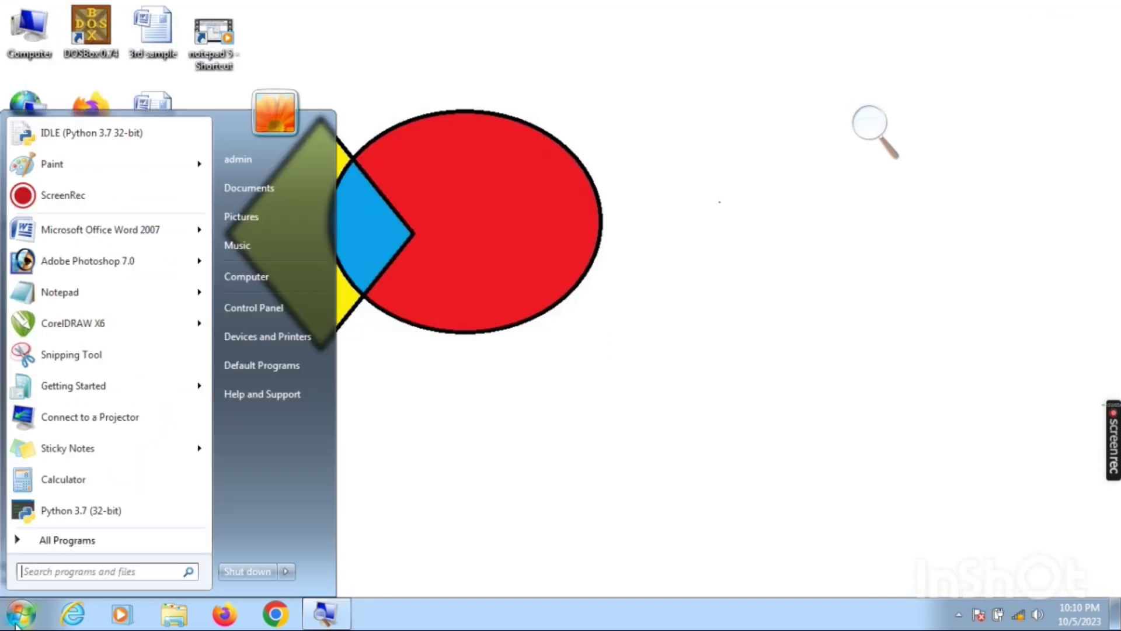
click(102, 157)
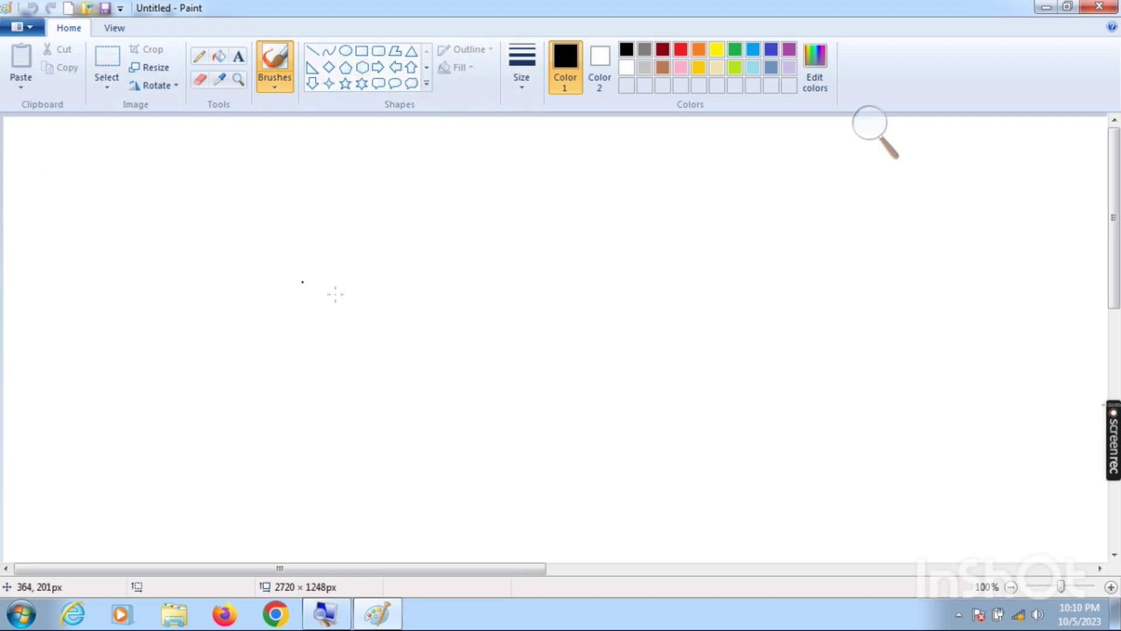
Brush a black looping freehand shape with two inner loops and fill its body gray, leaving the loops white.
mouse_move(488, 210)
mouse_down()
mouse_move(394, 273)
mouse_move(497, 400)
mouse_move(511, 265)
mouse_move(519, 363)
mouse_move(685, 353)
mouse_move(727, 278)
mouse_move(691, 240)
mouse_move(664, 284)
mouse_move(708, 319)
mouse_move(792, 321)
mouse_move(760, 202)
mouse_move(642, 189)
mouse_move(433, 221)
mouse_move(336, 320)
mouse_move(476, 451)
mouse_move(610, 457)
mouse_move(684, 379)
mouse_move(667, 326)
mouse_up()
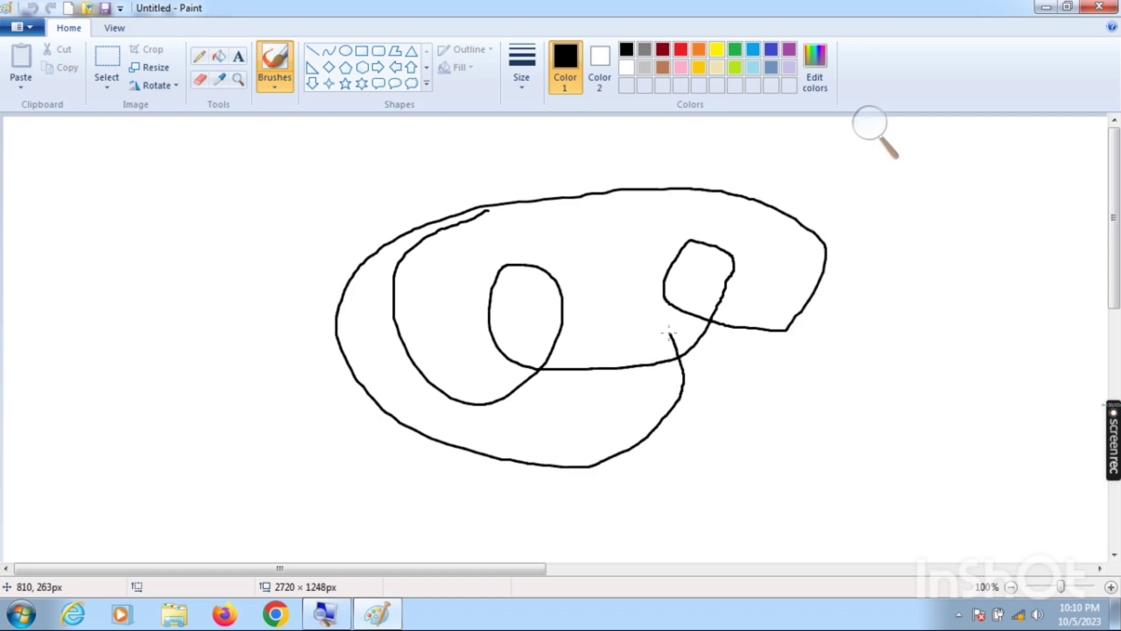
click(219, 56)
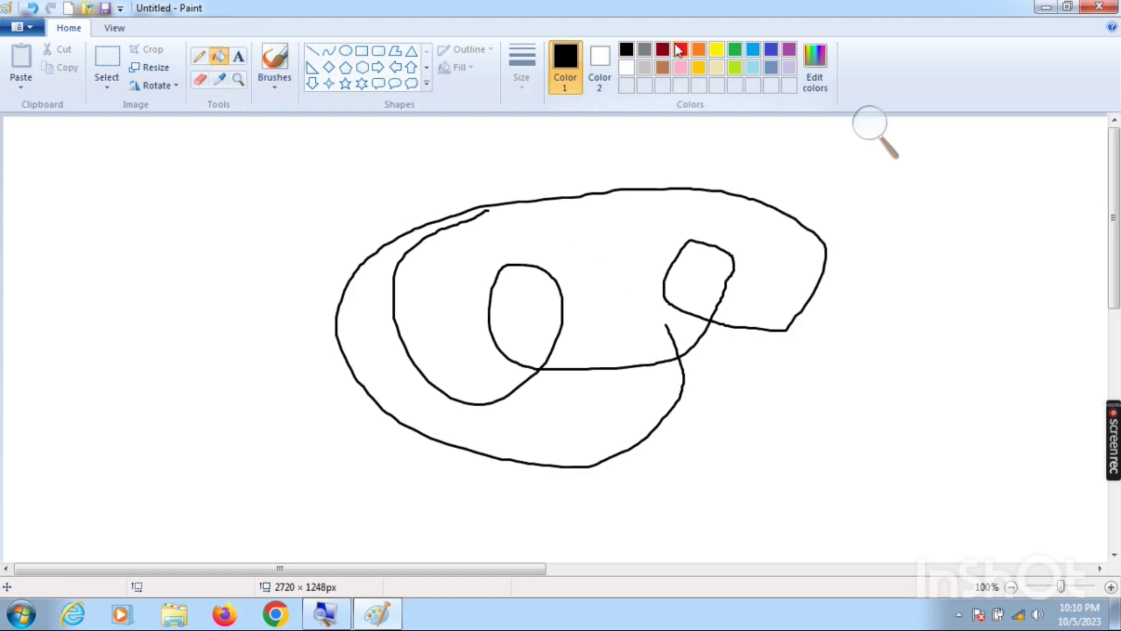
click(645, 49)
click(586, 231)
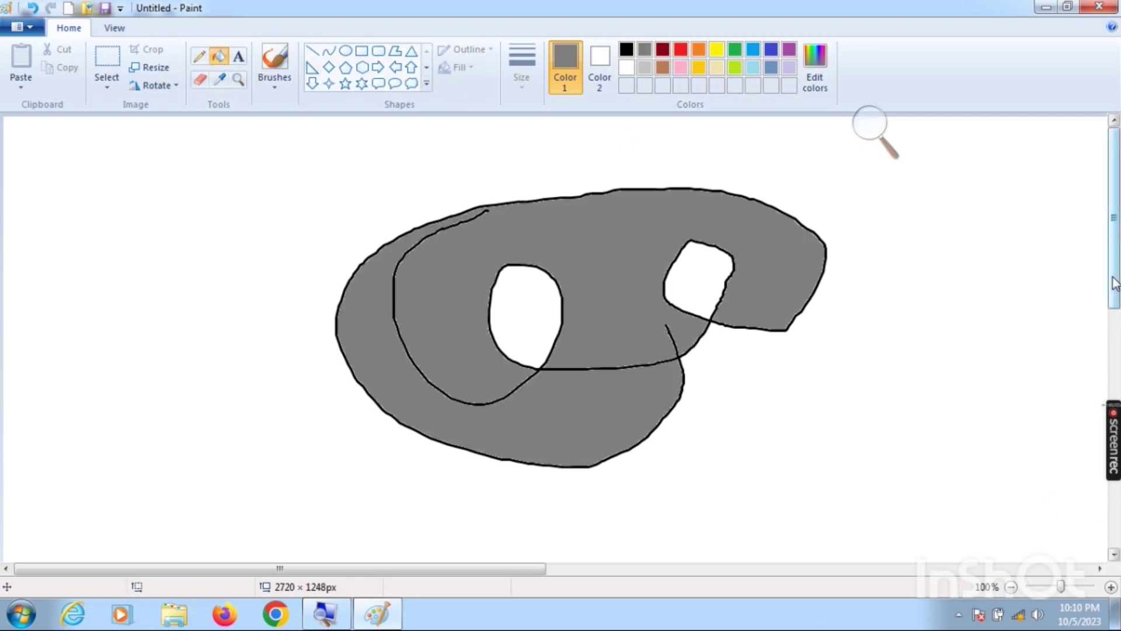
Refill the gray body of the freehand shape with red.
mouse_move(1115, 286)
mouse_down()
mouse_move(1115, 351)
mouse_move(1115, 286)
mouse_up()
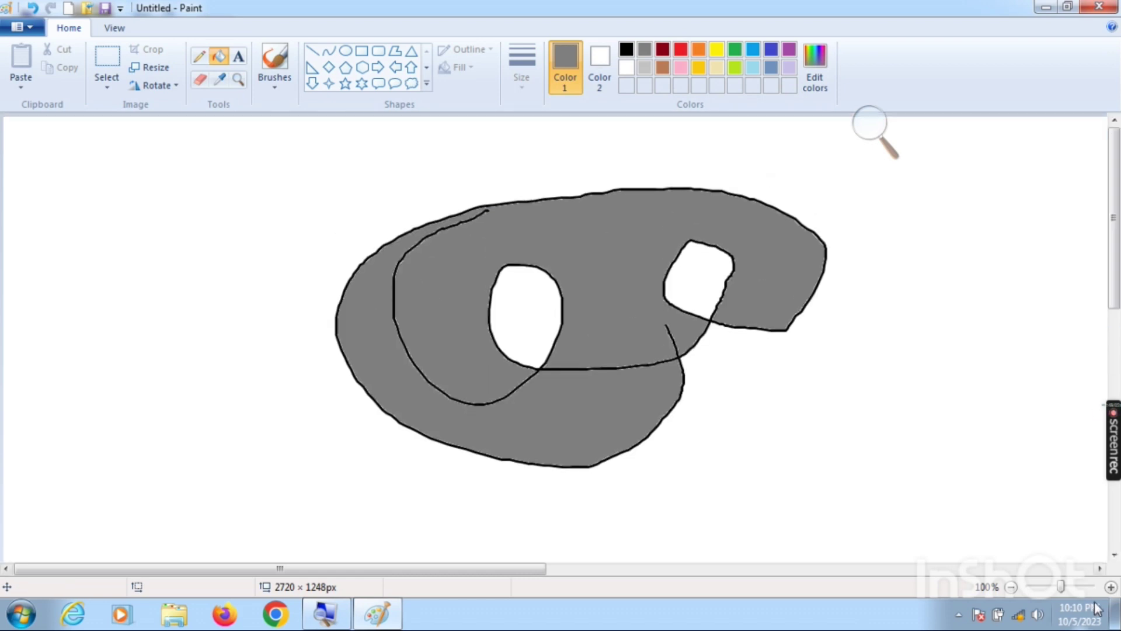
click(1111, 588)
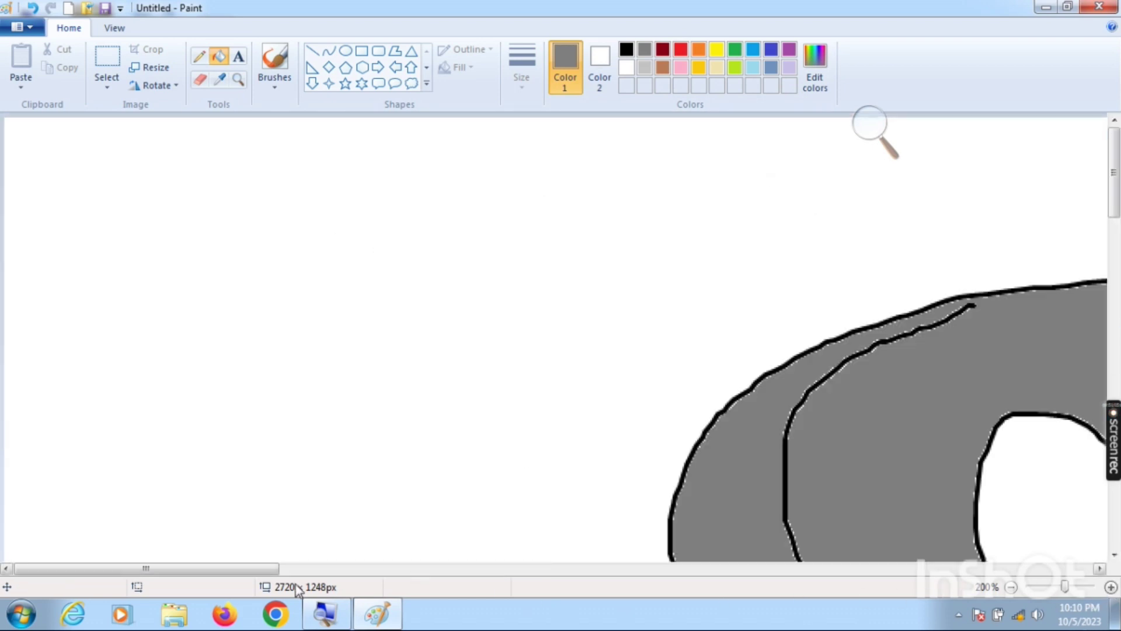
mouse_move(259, 568)
mouse_down()
mouse_move(985, 557)
mouse_move(748, 581)
mouse_move(342, 586)
mouse_up()
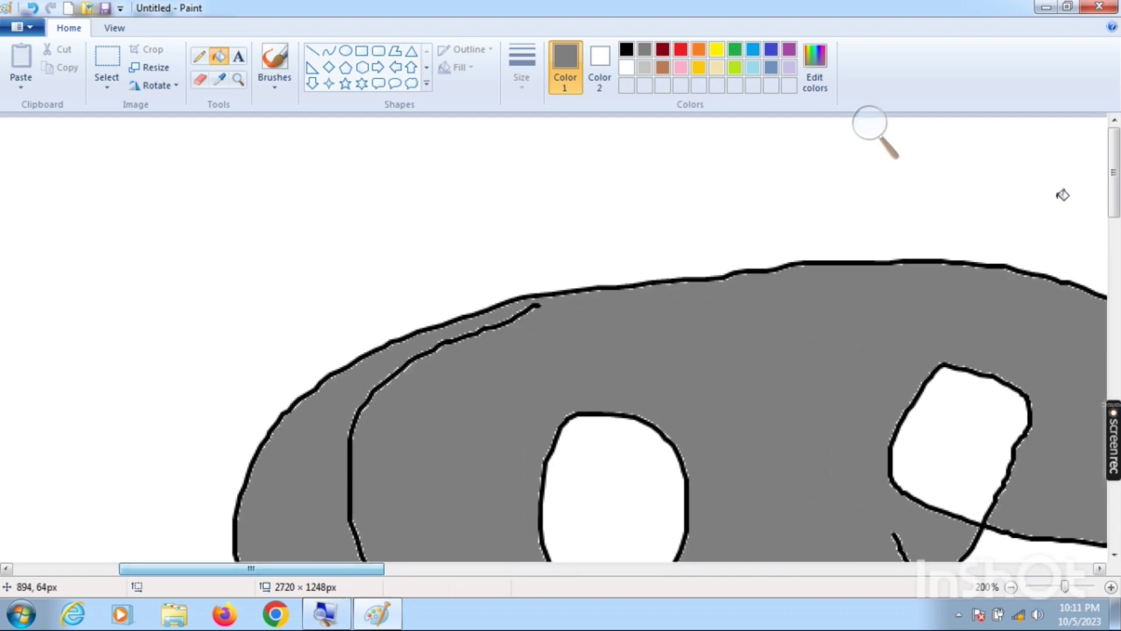
drag(1114, 195, 1110, 225)
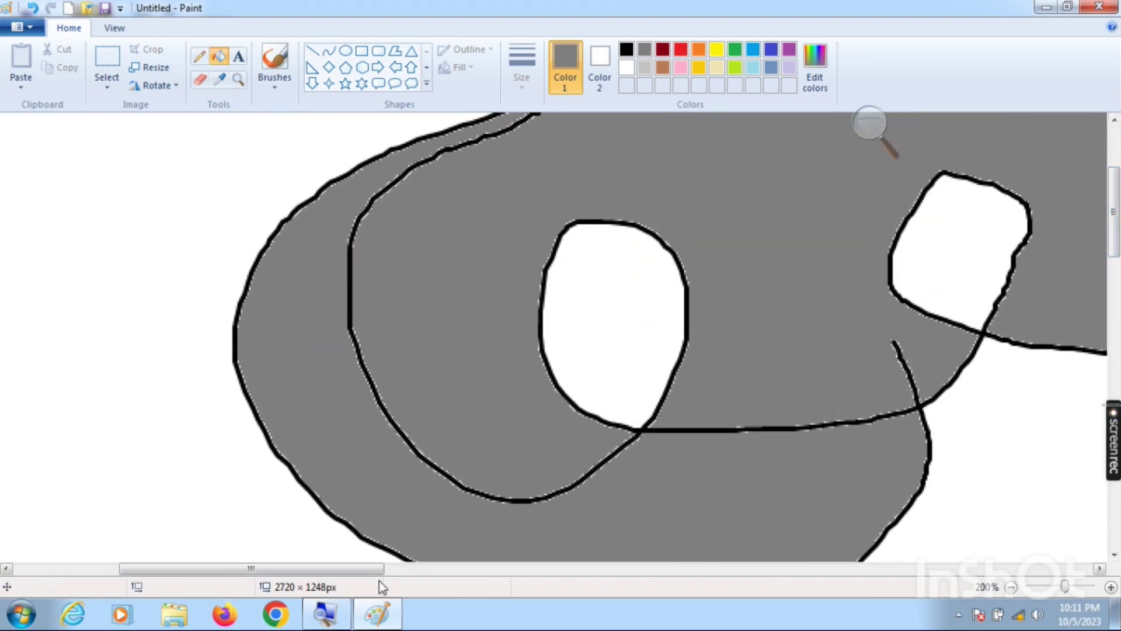
click(680, 49)
click(496, 450)
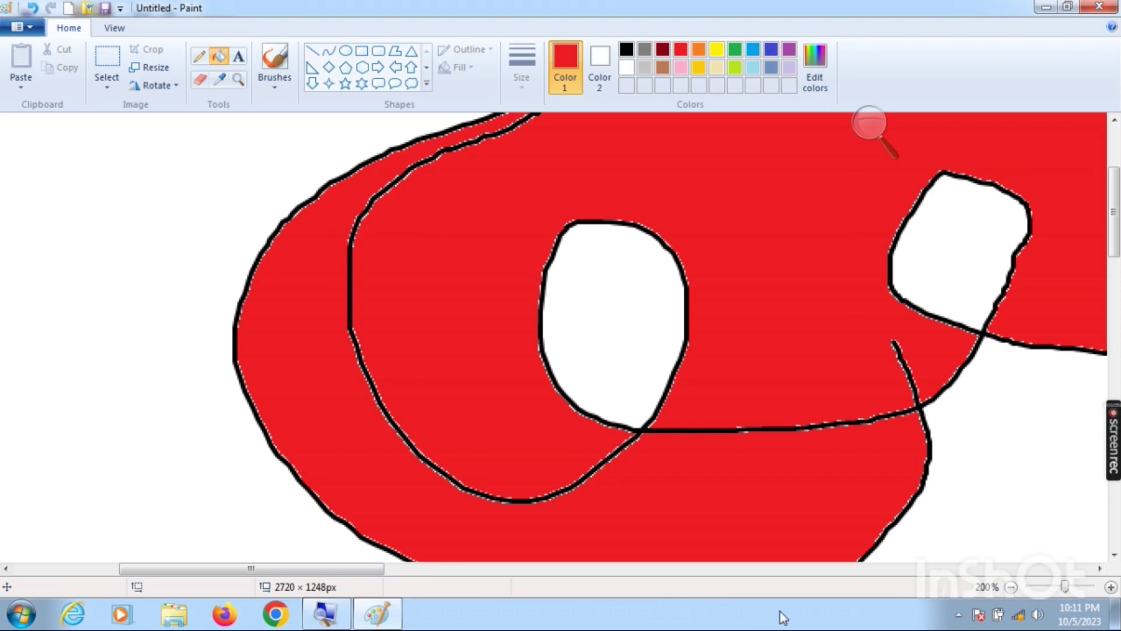
Enlarge the canvas from its corner to about 5440 × 2496 px.
click(1011, 588)
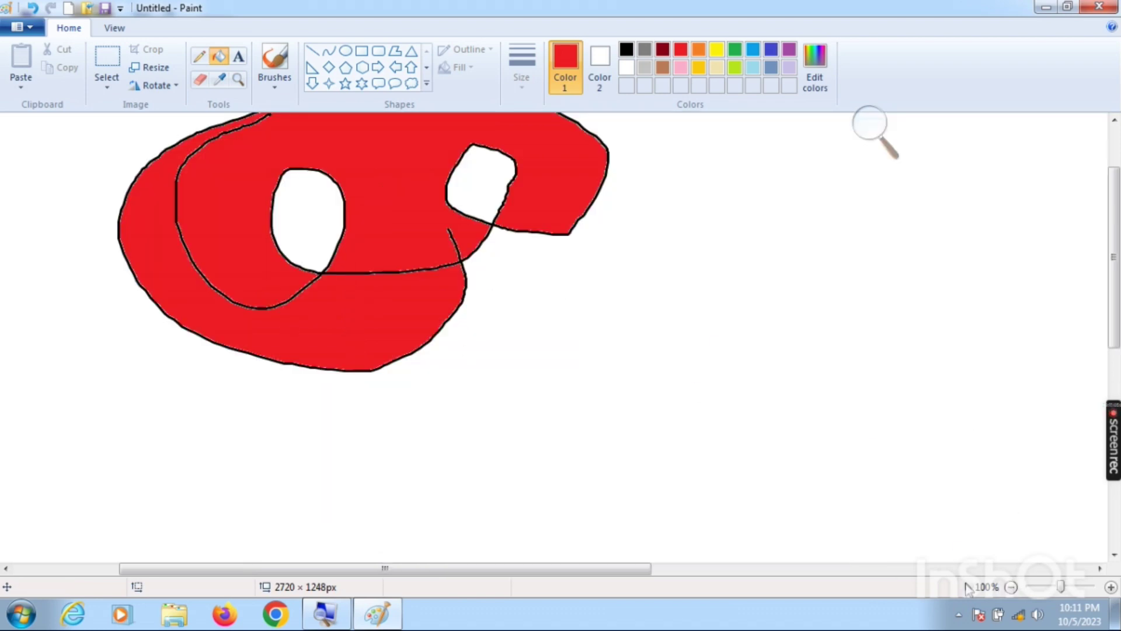
click(1011, 587)
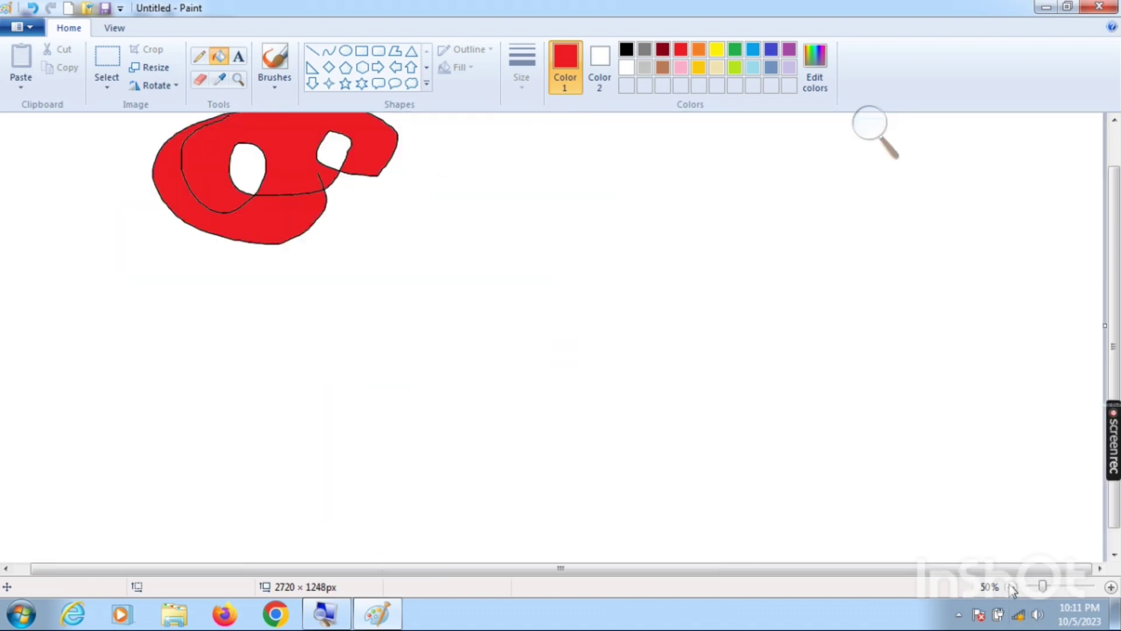
click(1011, 587)
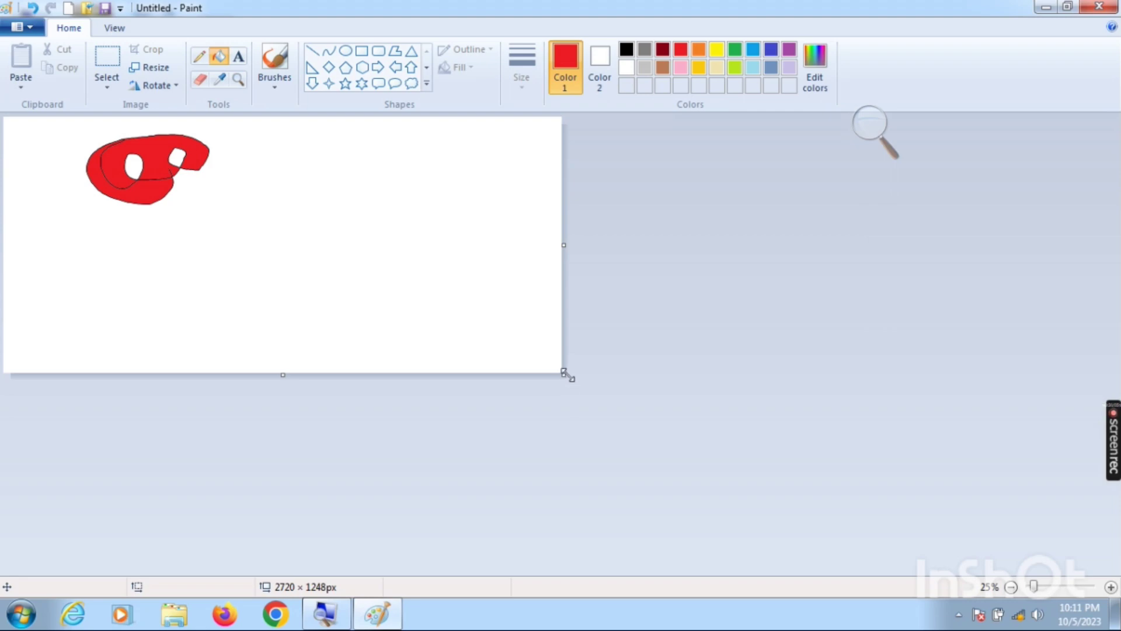
drag(564, 375, 1117, 625)
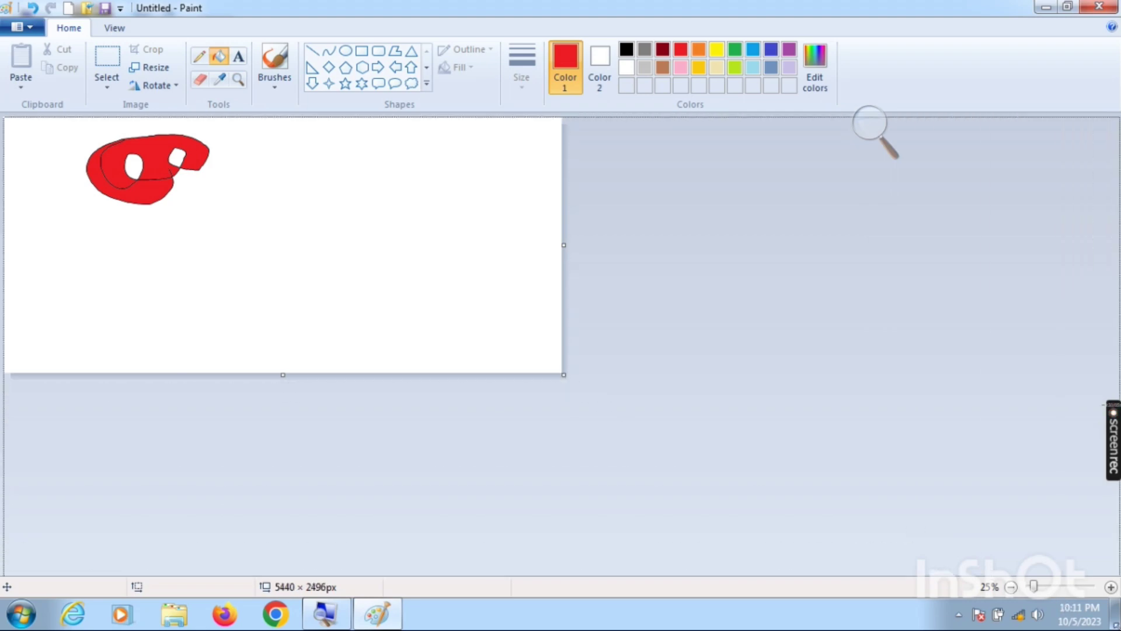